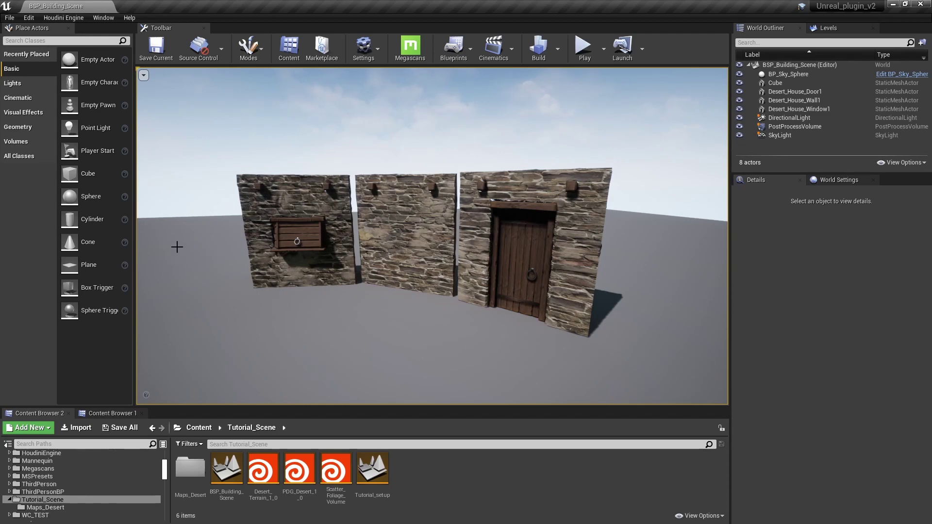
- Place an additive box geometry brush on the ground beside the stone window wall piece
left_click(18, 130)
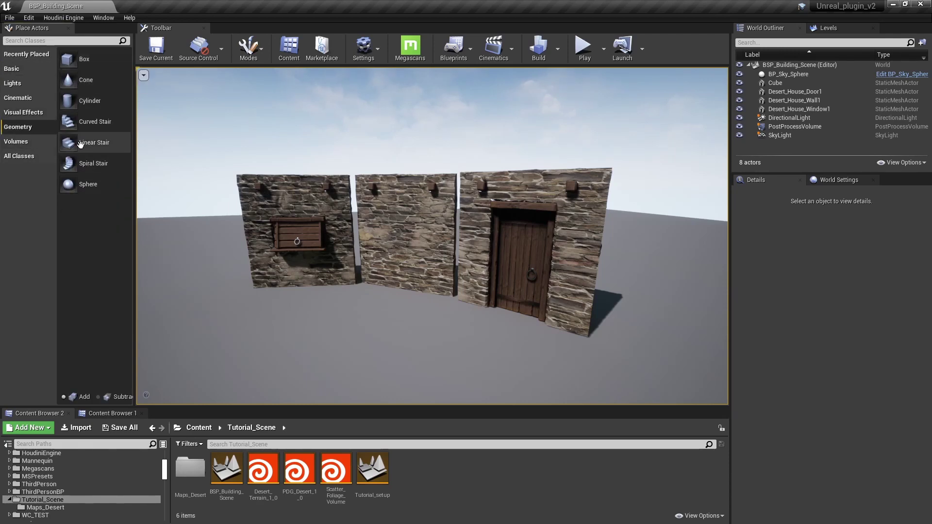
scroll(199, 175, "down", 6)
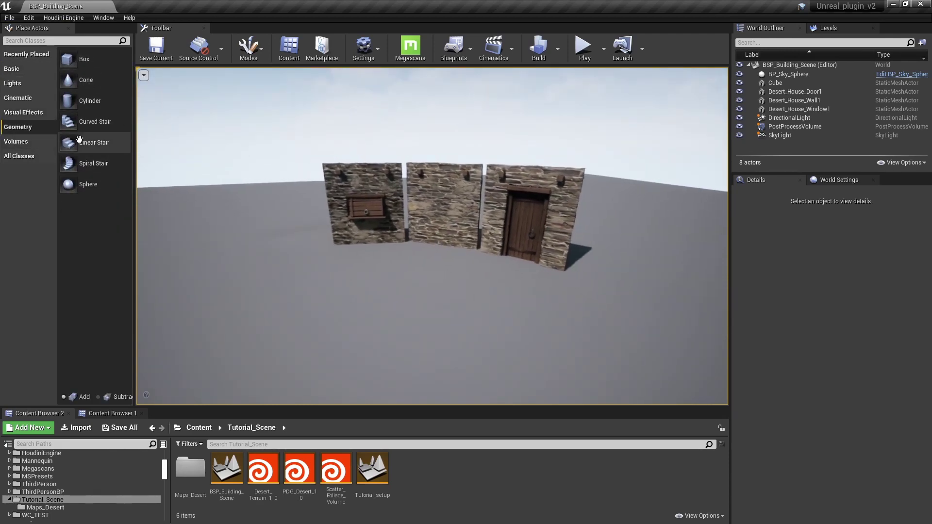
mouse_move(68, 61)
left_mouse_down()
mouse_move(254, 227)
mouse_move(262, 276)
left_mouse_up()
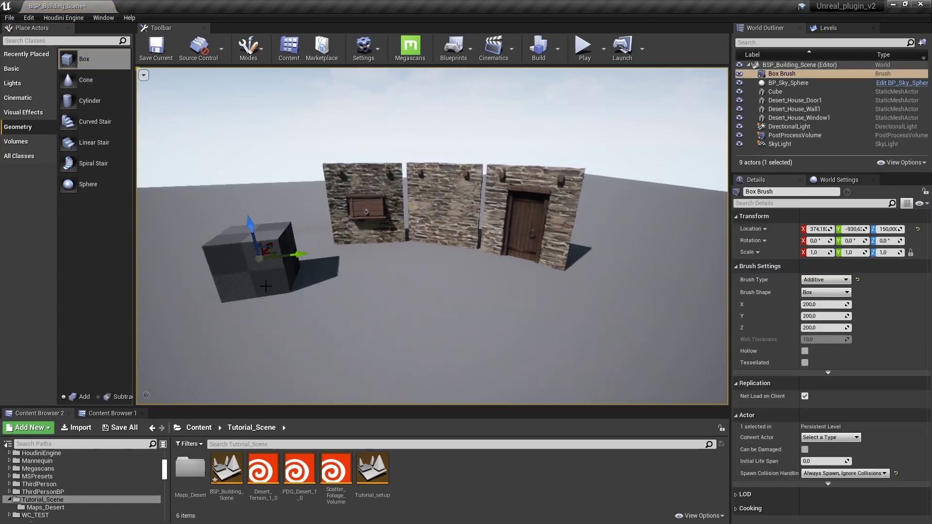
right_click_drag(370, 305, 330, 317)
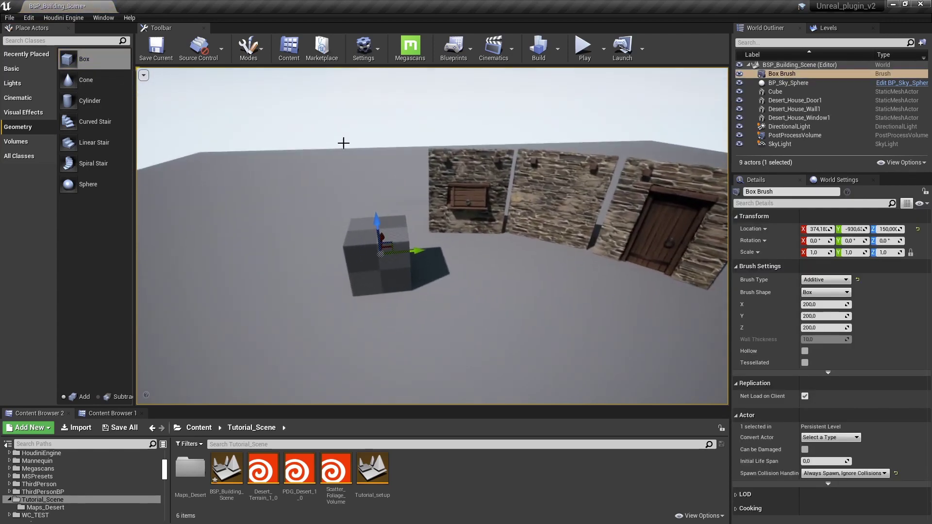
- Enter Brush Editing mode and pull the box brush's end face outward to lengthen it into a long block
left_click(248, 58)
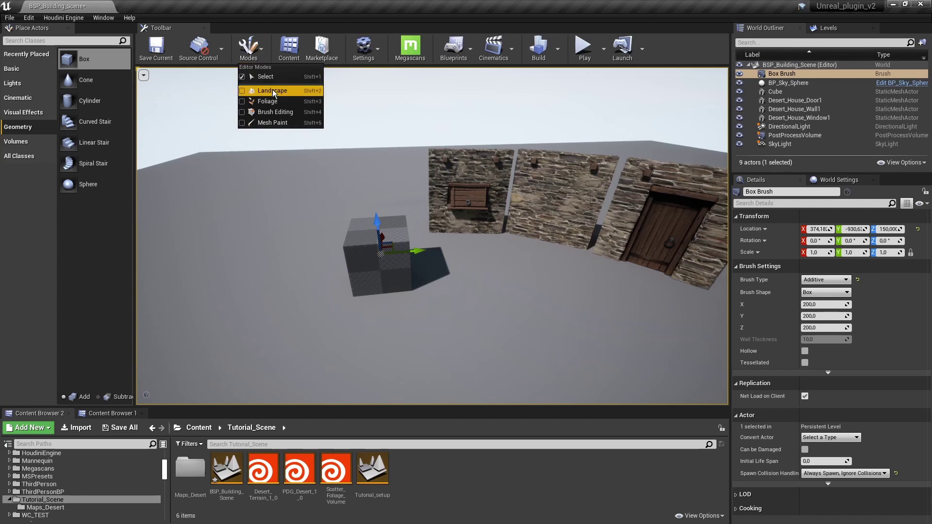
left_click(283, 117)
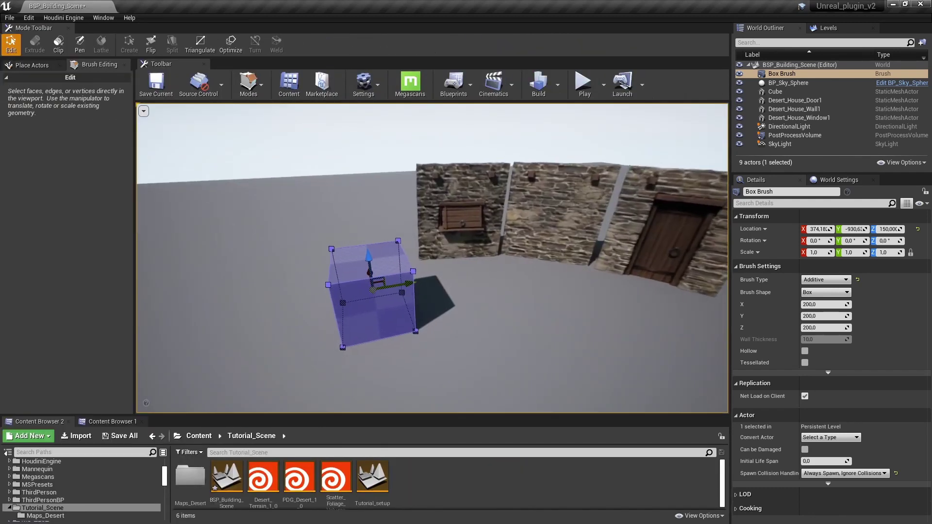
mouse_move(342, 245)
right_mouse_down()
mouse_move(331, 246)
mouse_move(354, 287)
mouse_move(341, 289)
mouse_move(324, 267)
mouse_move(339, 246)
right_mouse_up()
left_click(398, 246)
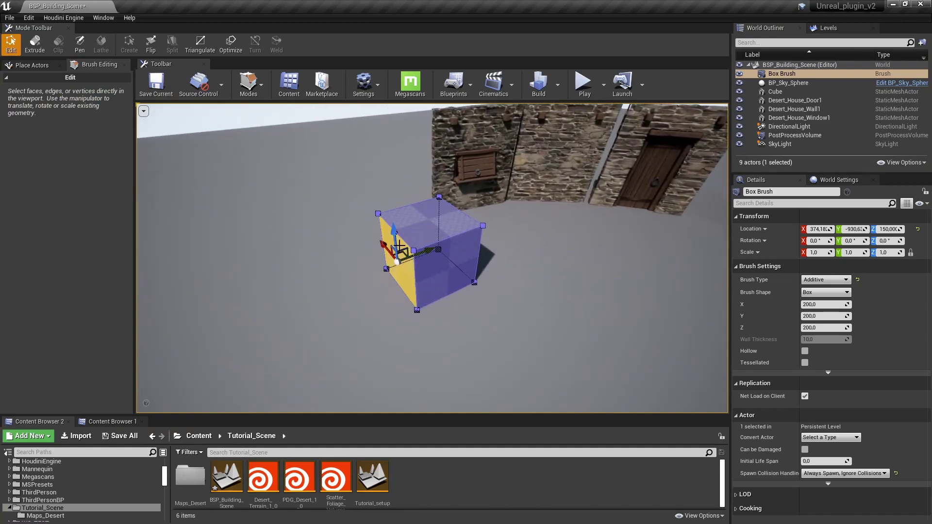
mouse_move(421, 252)
left_mouse_down()
mouse_move(393, 271)
mouse_move(233, 318)
mouse_move(242, 335)
mouse_move(282, 330)
left_mouse_up()
right_click_drag(374, 279, 375, 279)
- Raise the brush's top face and move its long side face outward to form a house-sized block
left_click(407, 277)
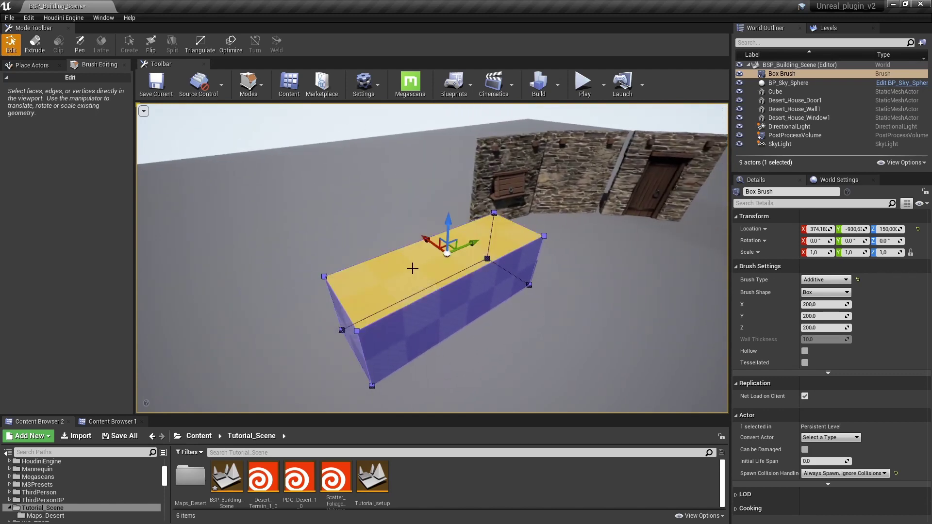
left_click_drag(449, 223, 453, 123)
left_click(500, 202)
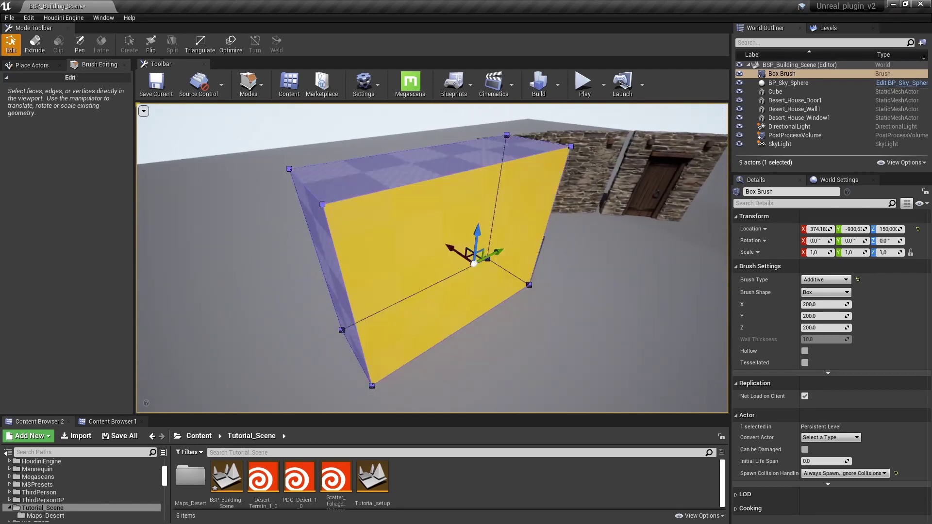
right_click_drag(479, 248, 479, 248)
left_click_drag(388, 226, 597, 286)
right_click_drag(597, 286, 597, 286)
left_click(540, 258)
mouse_move(540, 258)
right_mouse_down()
mouse_move(493, 271)
mouse_move(505, 266)
mouse_move(504, 254)
mouse_move(481, 284)
mouse_move(510, 281)
mouse_move(437, 291)
mouse_move(343, 270)
mouse_move(247, 156)
right_mouse_up()
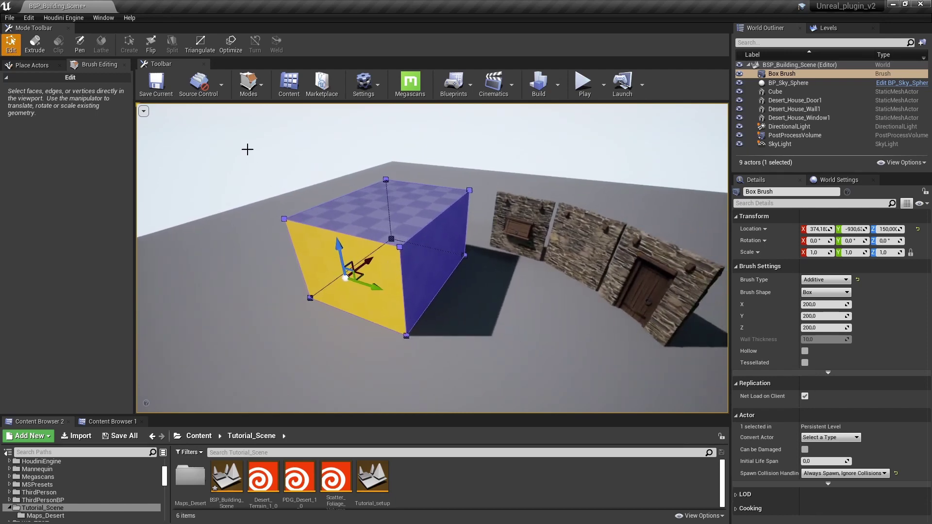
- Extrude the block's top face upward to add an upper storey and its lower front face outward to form a stepped volume
left_click(34, 43)
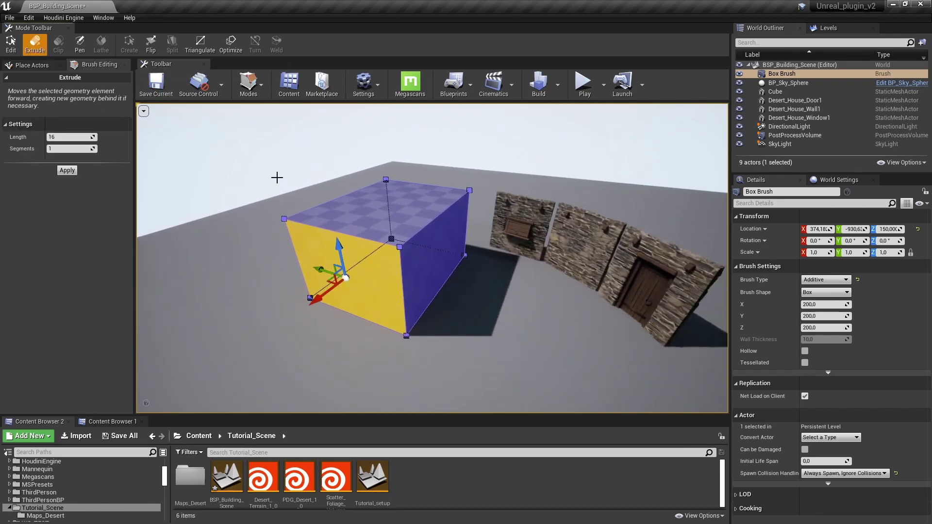
left_click(403, 212)
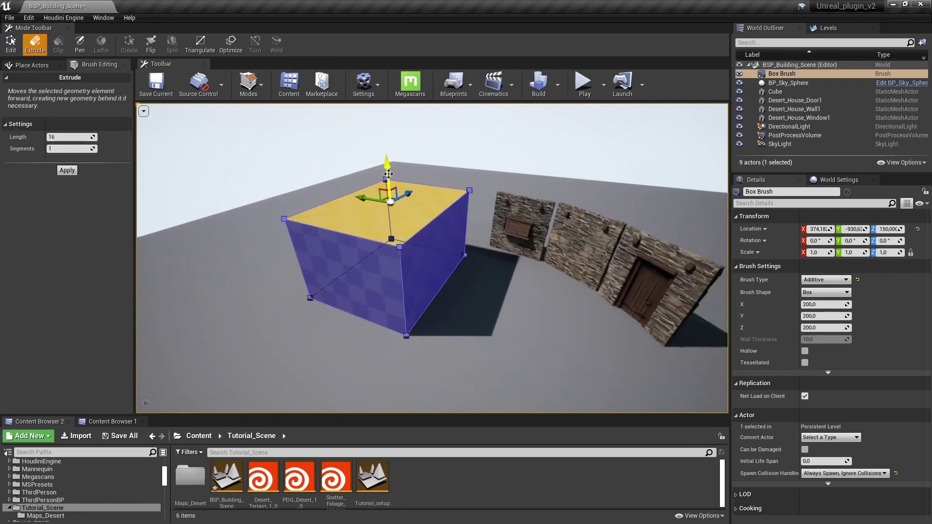
left_click_drag(388, 170, 387, 146)
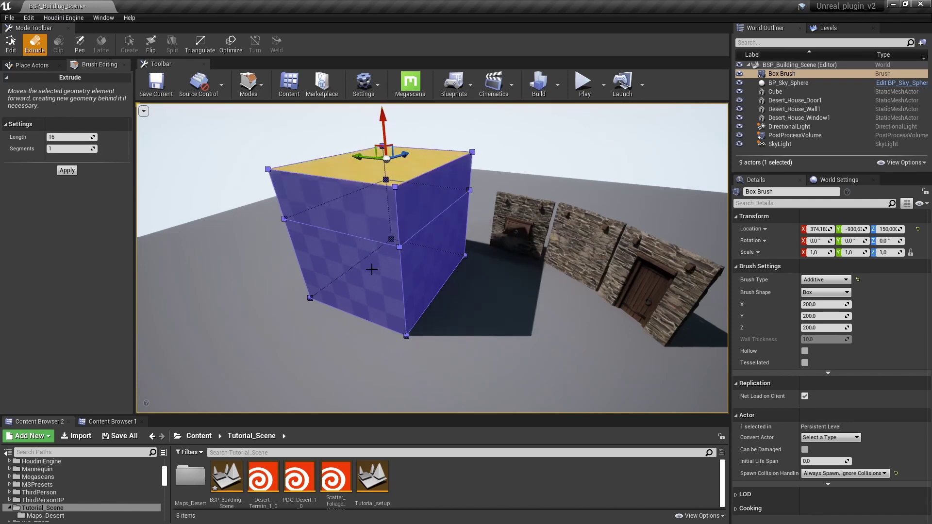
left_click(356, 311)
left_click_drag(324, 293, 280, 313)
mouse_move(412, 283)
right_mouse_down()
mouse_move(398, 254)
mouse_move(163, 164)
right_mouse_up()
- Return to the Edit tool and move the extruded lower front face further out to lengthen the ground floor
left_click(11, 42)
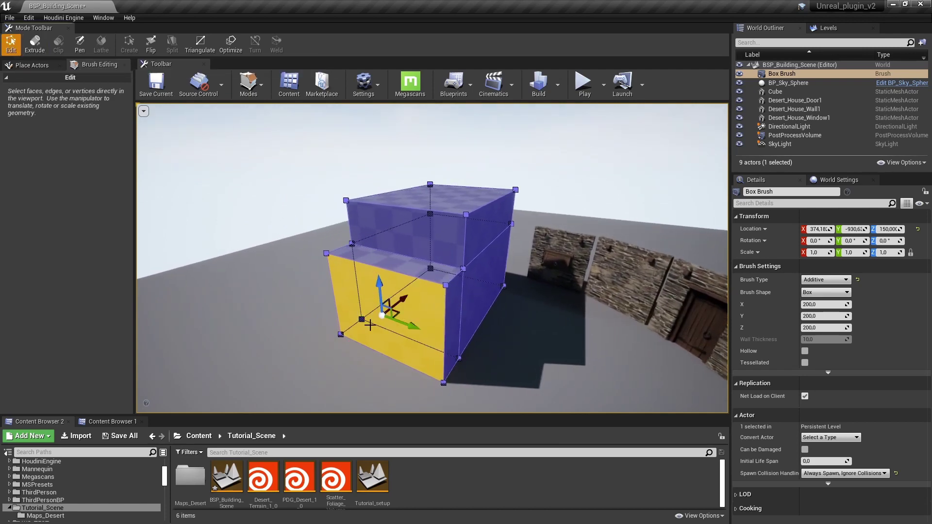
left_click_drag(371, 324, 340, 327)
mouse_move(451, 286)
right_mouse_down()
mouse_move(466, 264)
mouse_move(480, 286)
mouse_move(452, 286)
right_mouse_up()
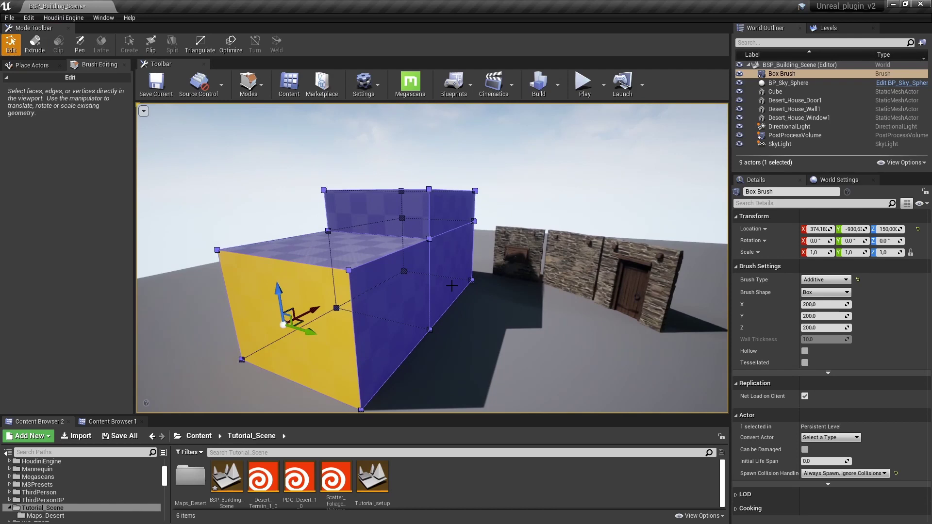
scroll(475, 278, "up", 6)
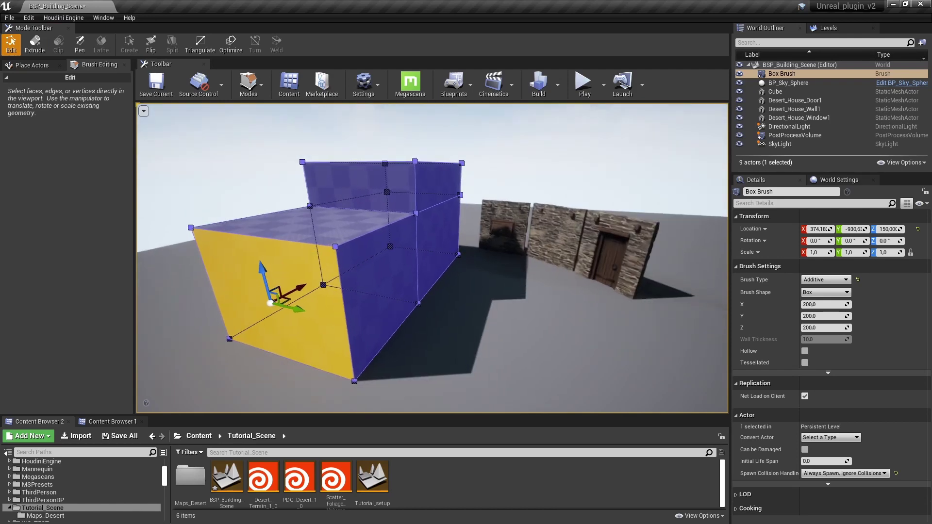
mouse_move(475, 279)
right_mouse_down()
mouse_move(461, 279)
mouse_move(487, 279)
mouse_move(474, 279)
right_mouse_up()
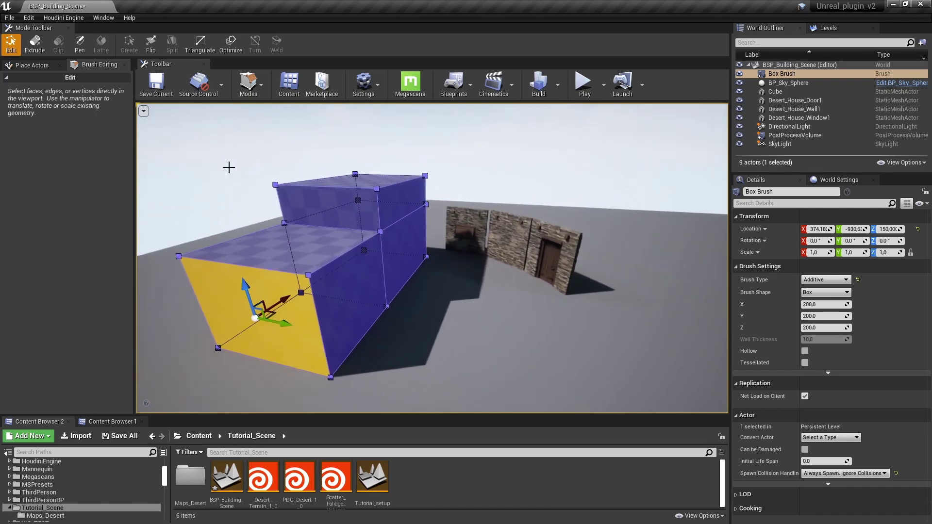
- Leave brush editing for the Select mode and shift the Desert_House_Window1 wall piece slightly
left_click(249, 82)
left_click(265, 112)
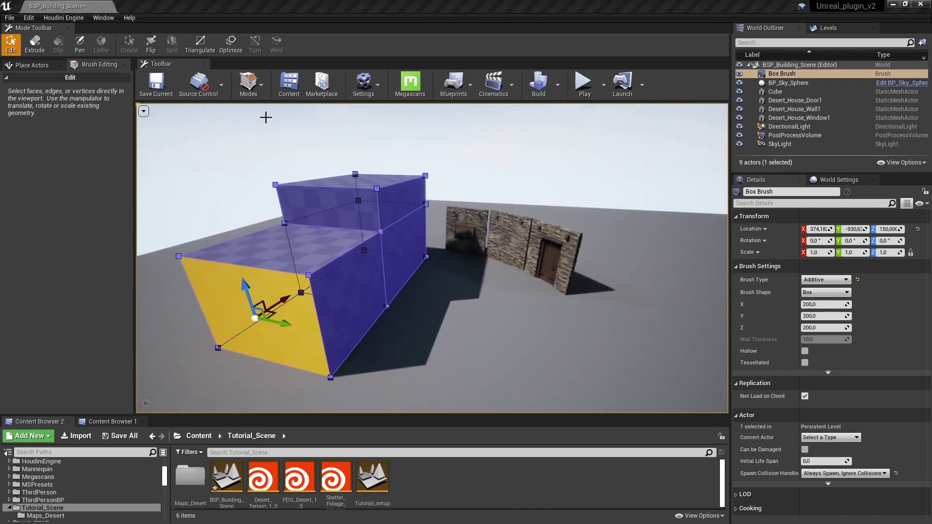
scroll(430, 160, "up", 3)
left_click(498, 180)
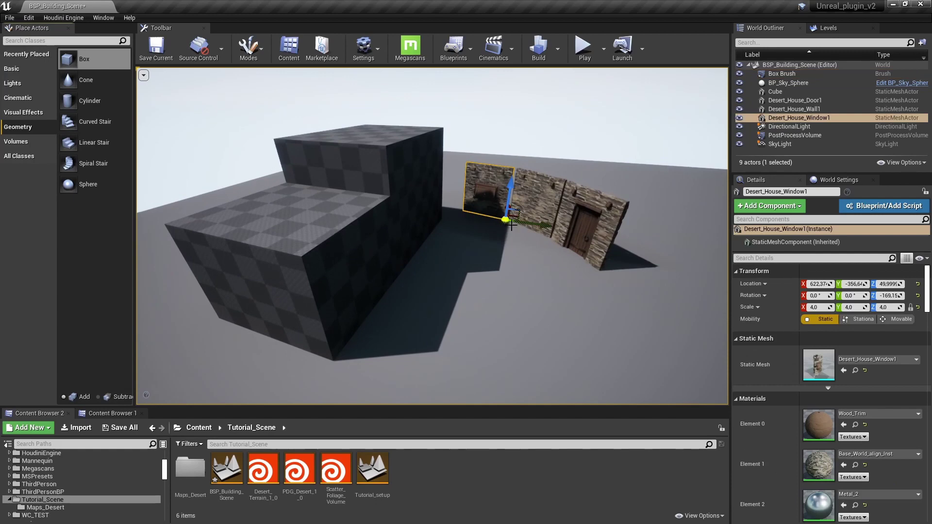
mouse_move(505, 220)
left_mouse_down()
mouse_move(507, 257)
mouse_move(422, 376)
mouse_move(322, 393)
mouse_move(361, 347)
mouse_move(291, 371)
mouse_move(294, 355)
mouse_move(323, 371)
mouse_move(526, 302)
mouse_move(512, 213)
mouse_move(519, 219)
left_mouse_up()
mouse_move(433, 249)
right_mouse_down()
mouse_move(388, 250)
mouse_move(412, 230)
mouse_move(433, 253)
right_mouse_up()
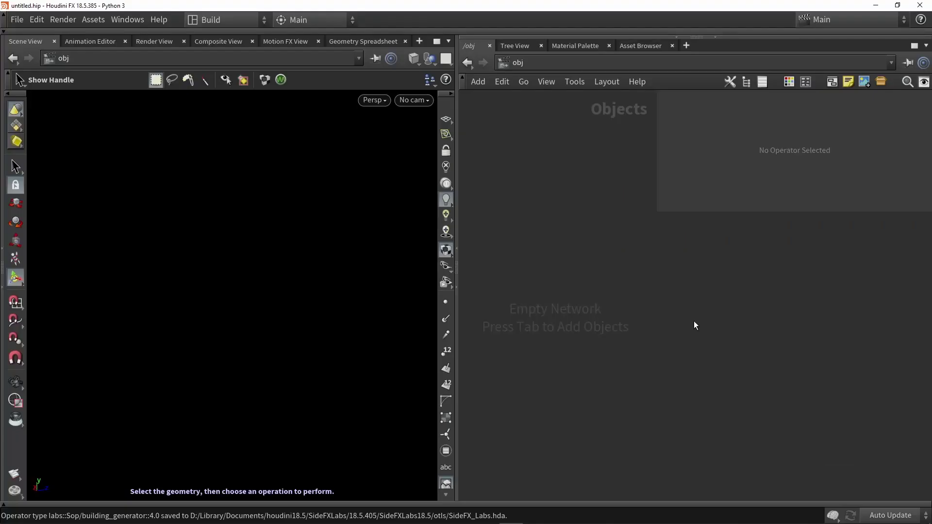
- In Houdini, add a Geometry object to the empty object network and enter it
key("Tab")
type("geo")
key("Return")
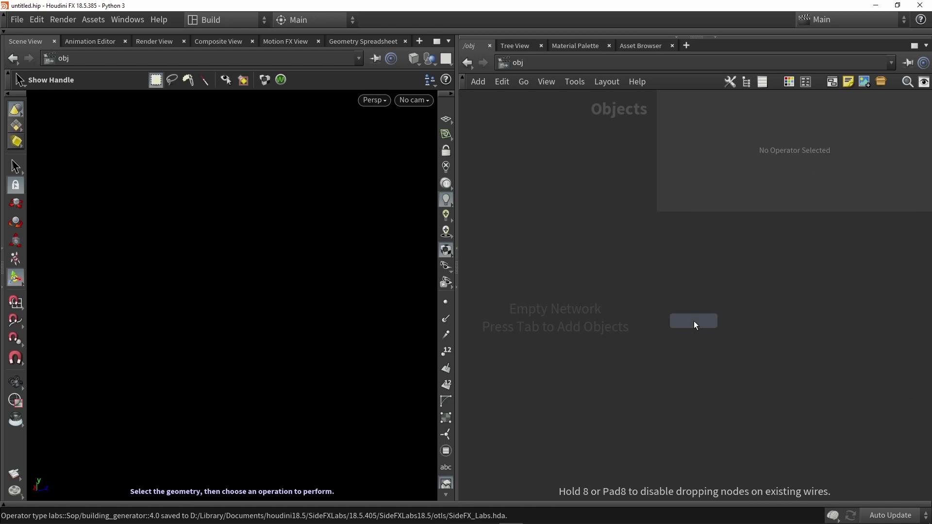
left_click(638, 314)
double_click(637, 314)
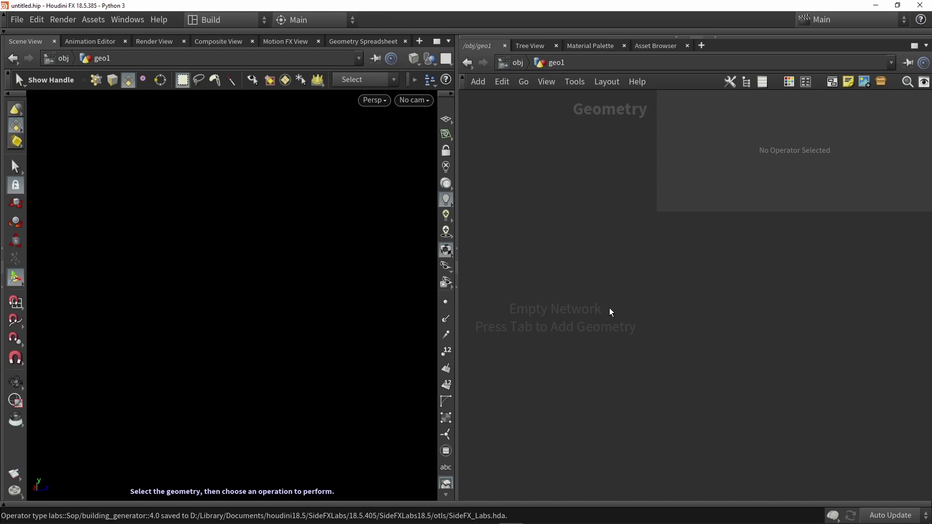
- Add an Object Merge node to the empty geometry network
key("Tab")
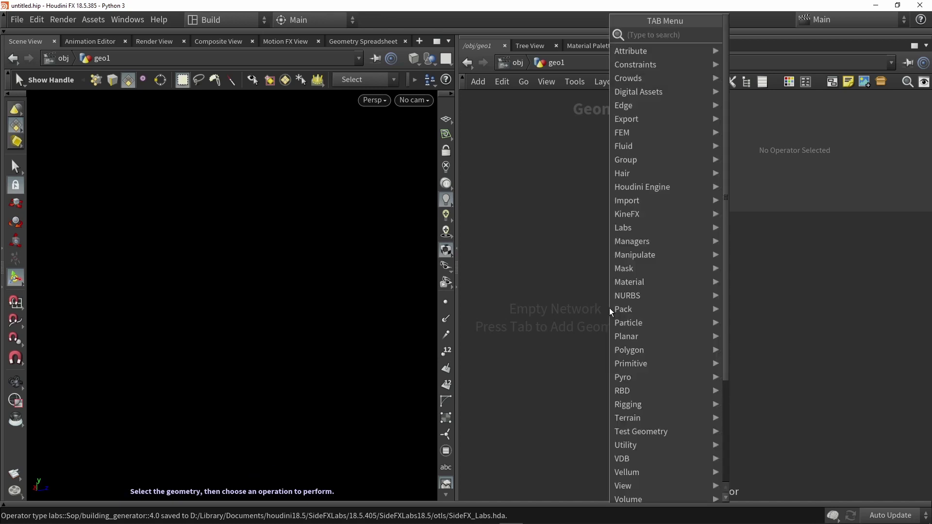
type("obj")
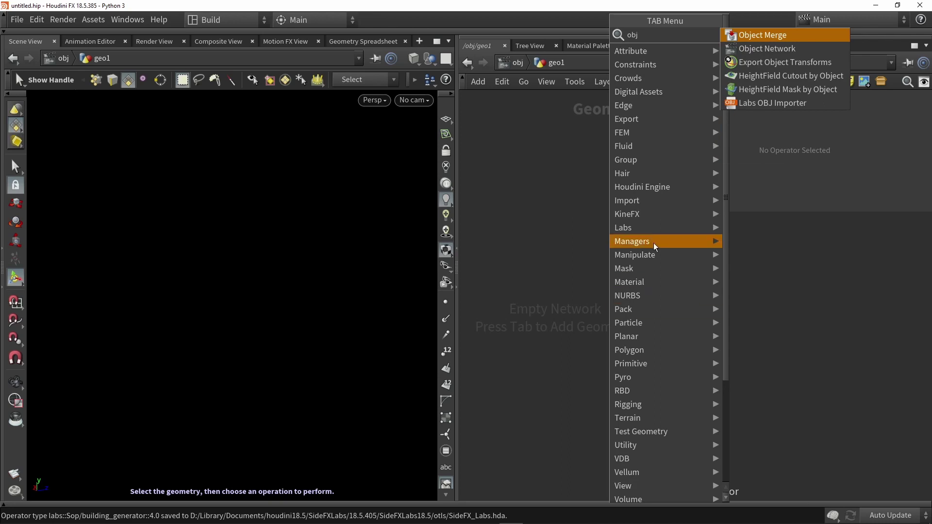
key("Return")
left_click(624, 324)
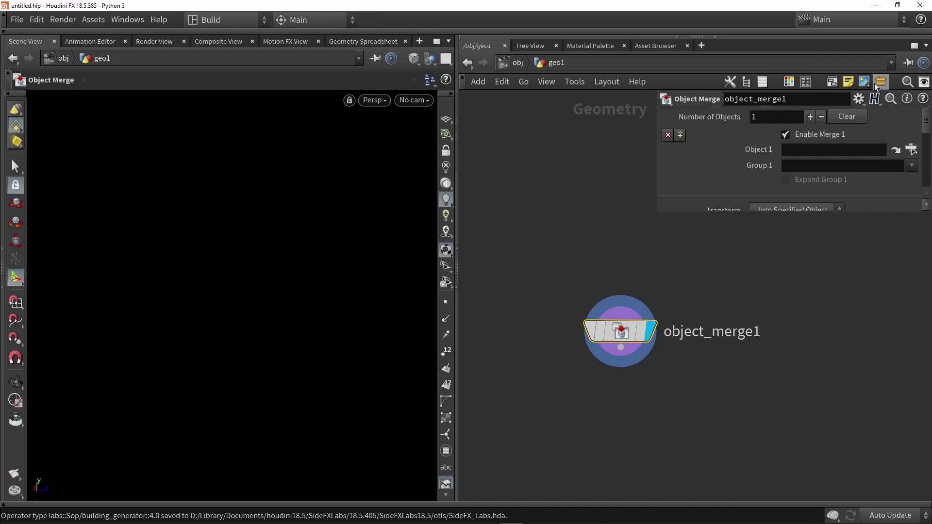
- Collapse the Object Merge node into a subnetwork and start a versioned digital asset from it with the type name BSP_Houses
key("shift+c")
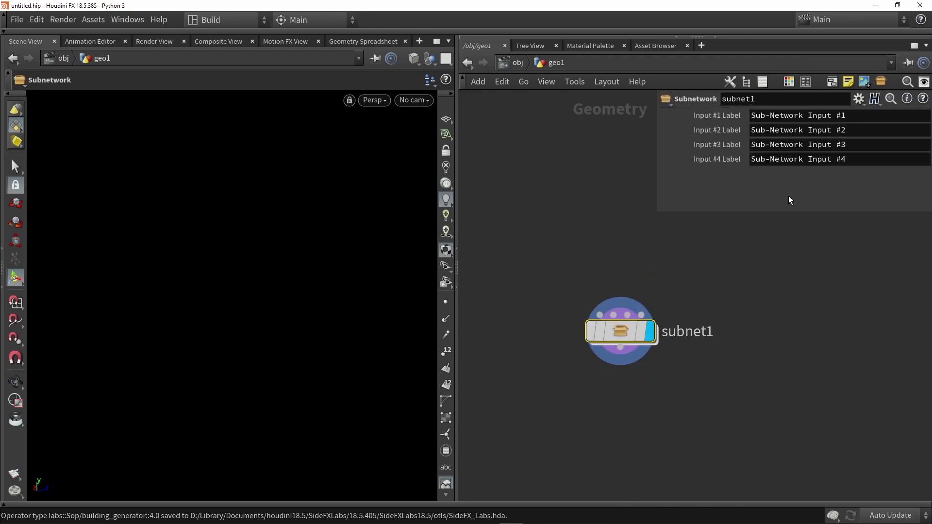
right_click(622, 333)
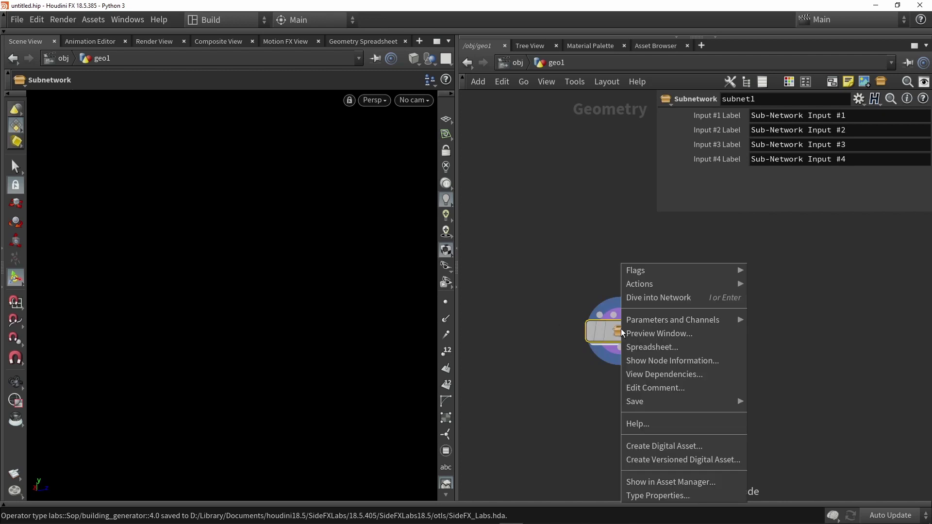
left_click(676, 461)
type("BSP_Houes")
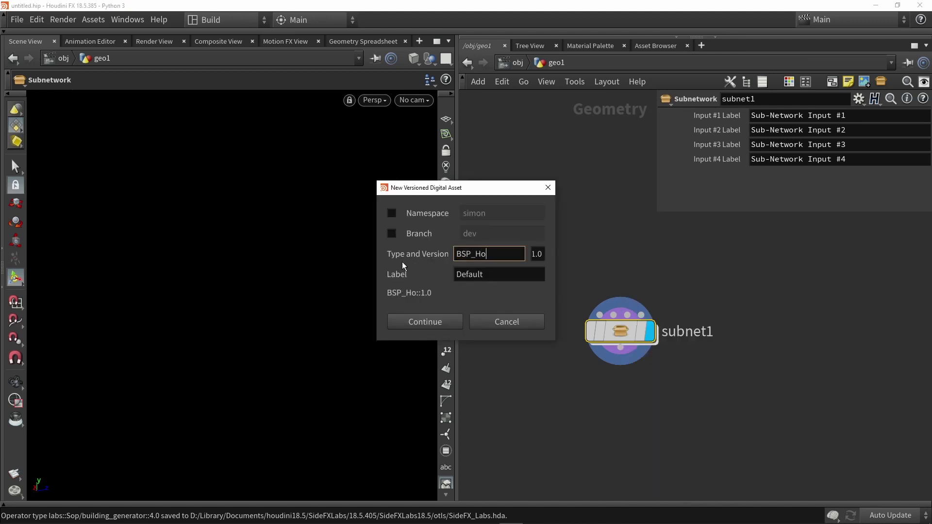
key("BackSpace")
key("BackSpace")
type("ses")
- Copy the type name into the asset's label as BSP_Houses and create the digital asset in the Custom - Default save path
double_click(505, 258)
key("ctrl+c")
double_click(492, 277)
key("ctrl+v")
left_click(433, 324)
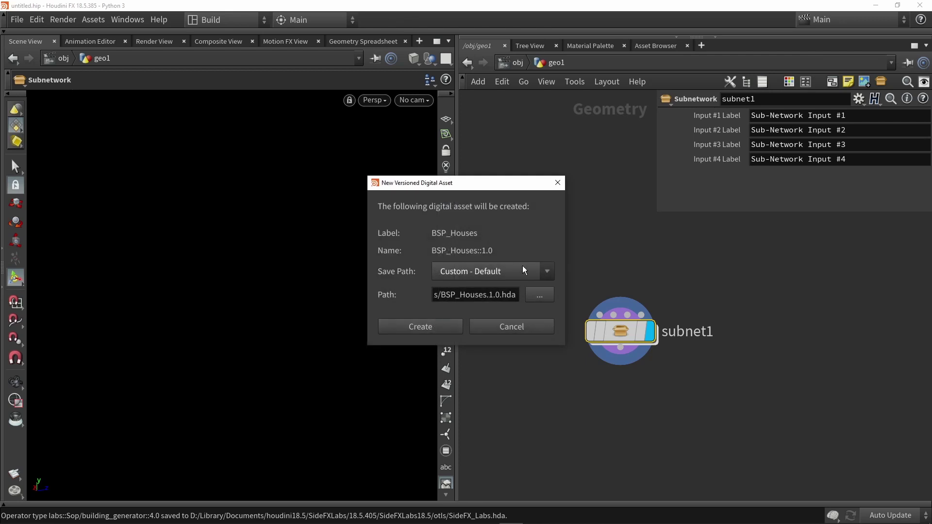
left_click(437, 331)
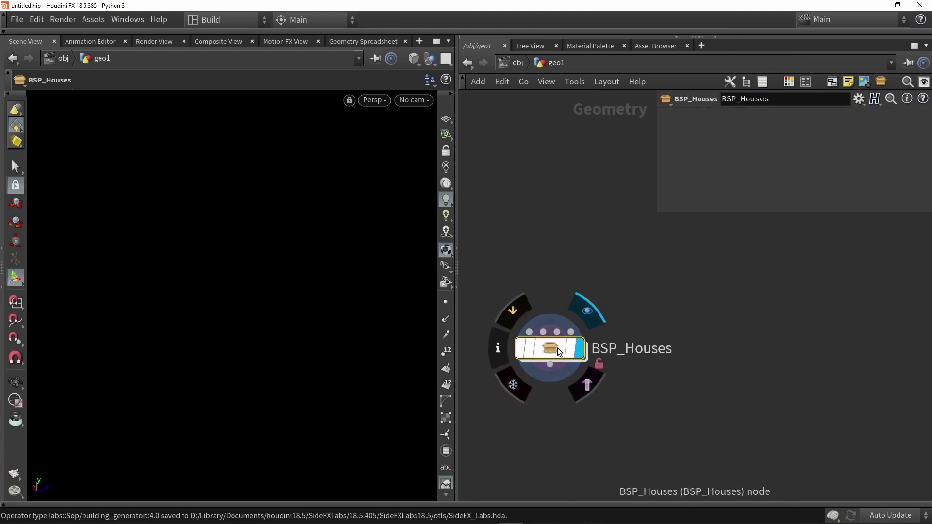
- Open the BSP_Houses asset's type properties at its parameter setup, keeping the asset node accessible beside the window
left_click(94, 19)
mouse_move(146, 96)
left_click(269, 97)
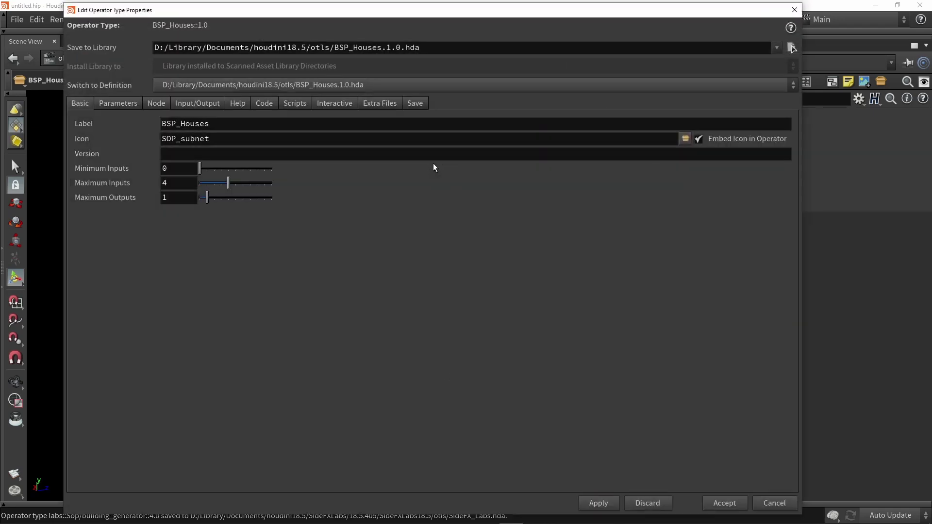
left_click(123, 105)
left_click_drag(198, 11, 133, 11)
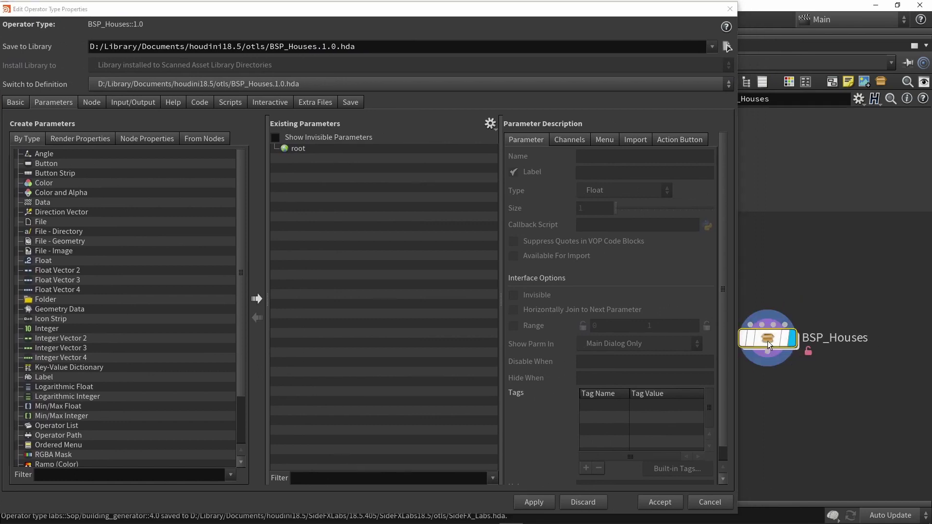
- Inside the BSP_Houses asset, promote the Object Merge node's Object 1 path to the asset's parameters under root
double_click(767, 340)
key("h")
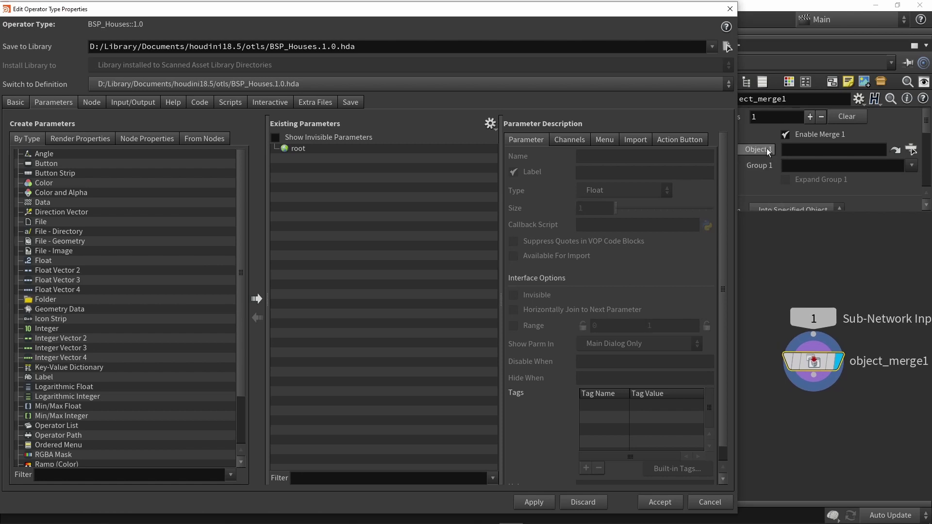
left_click(827, 151)
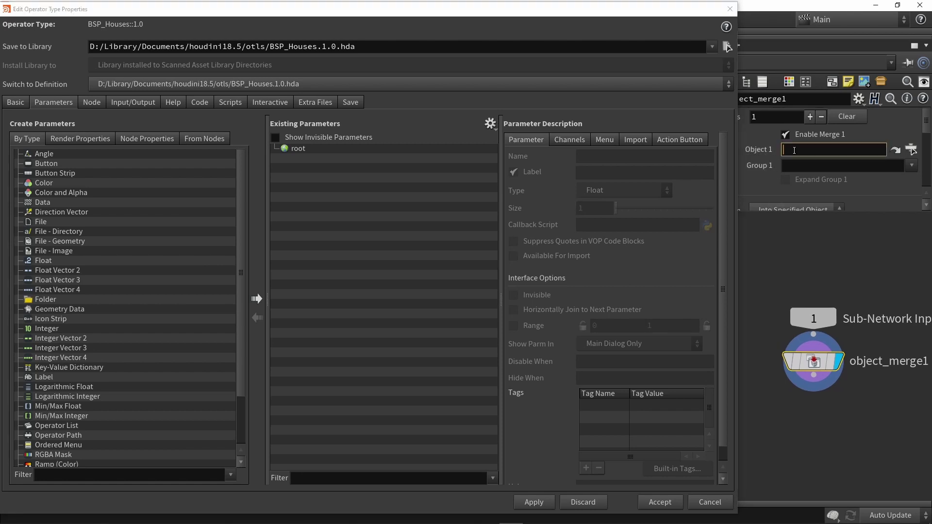
left_click_drag(775, 150, 392, 196)
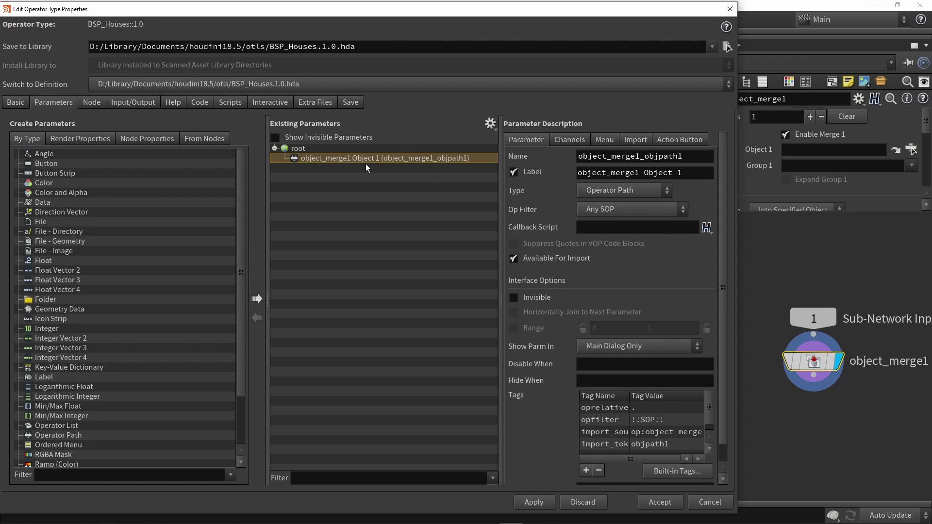
- Delete the promoted Object 1 parameter and turn off prefixing linked parameter names and labels with the source node's name and label
key("Delete")
left_click(490, 123)
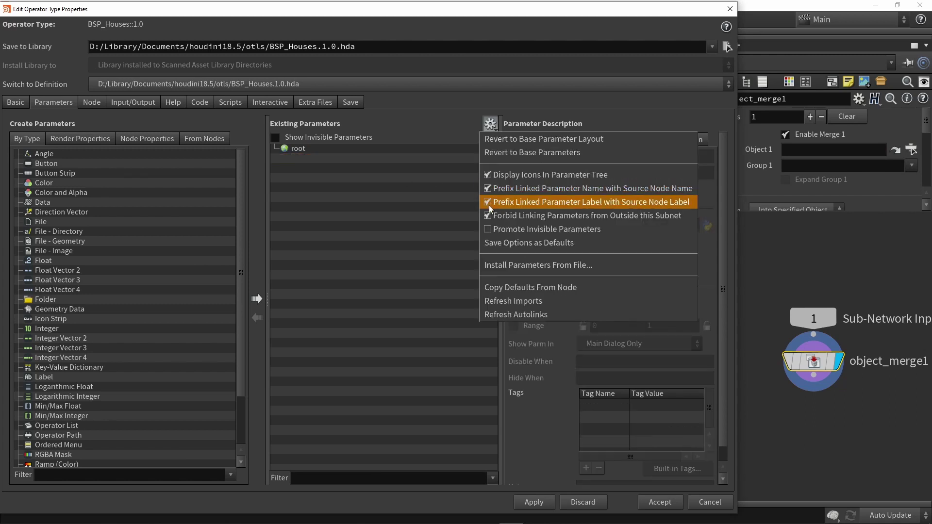
left_click(489, 189)
left_click(491, 125)
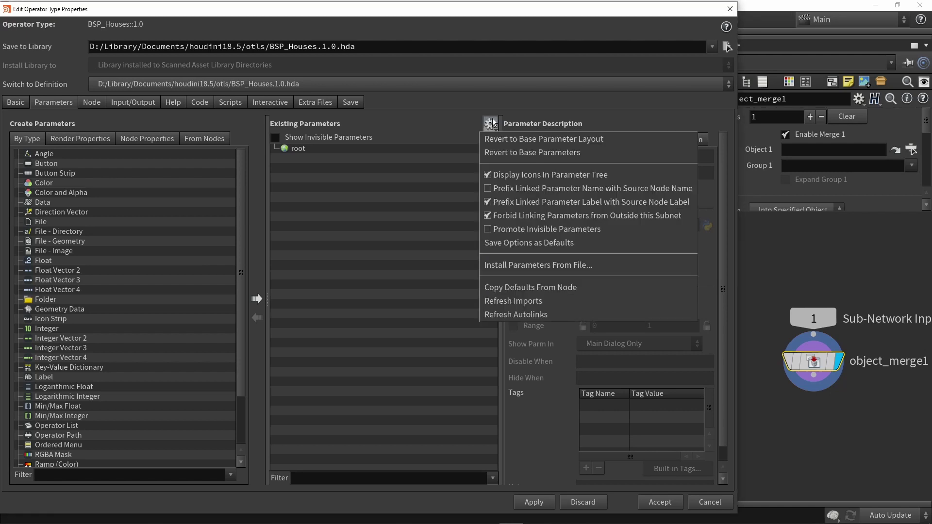
left_click(488, 206)
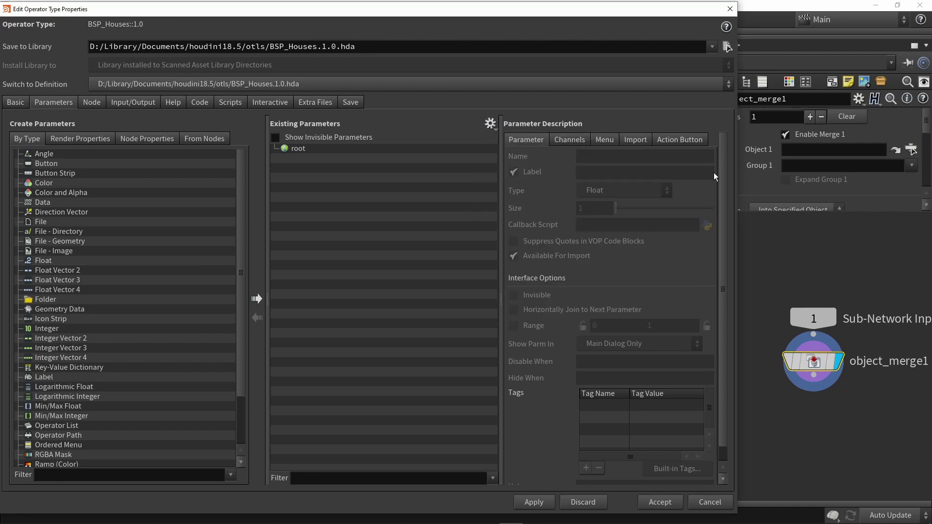
- Promote the Object Merge node's Object 1 and Transform parameters to the asset's root and apply the changes
left_click_drag(759, 150, 356, 214)
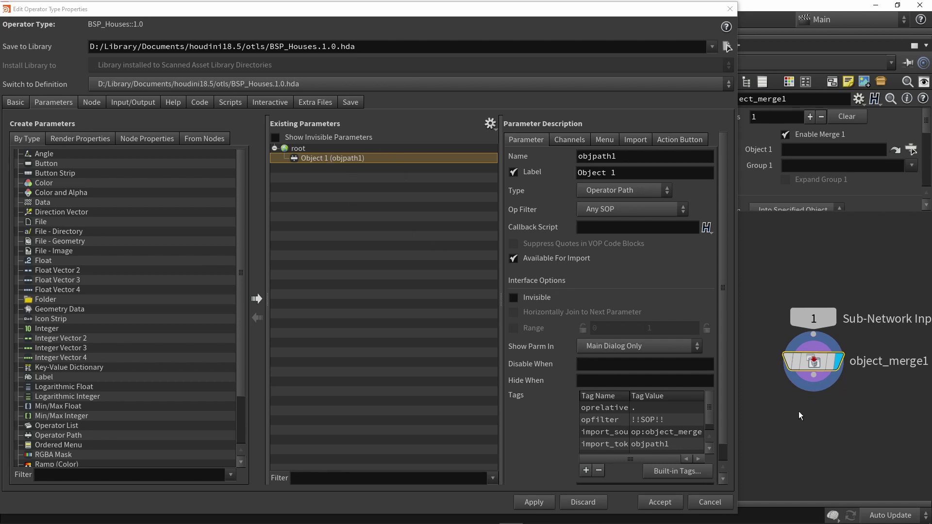
middle_click_drag(791, 426, 798, 415)
left_click_drag(778, 212, 658, 266)
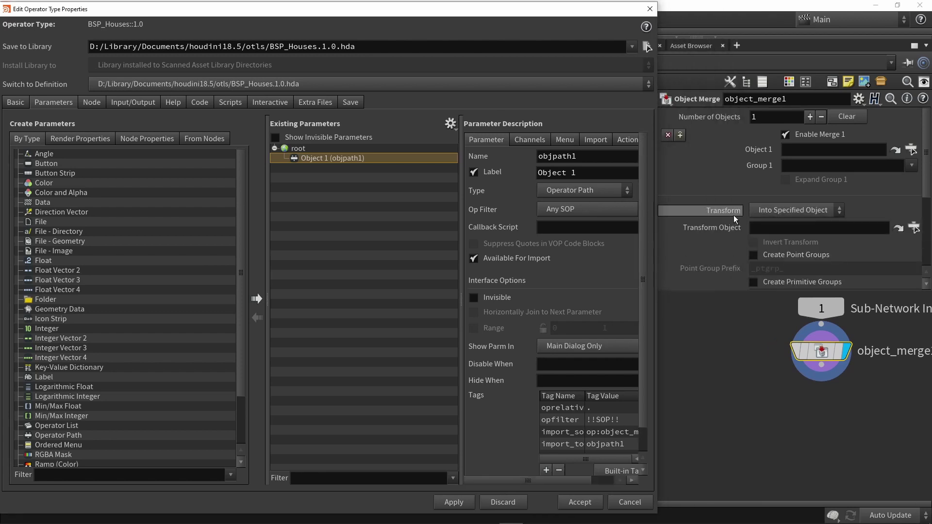
left_click_drag(712, 204, 345, 196)
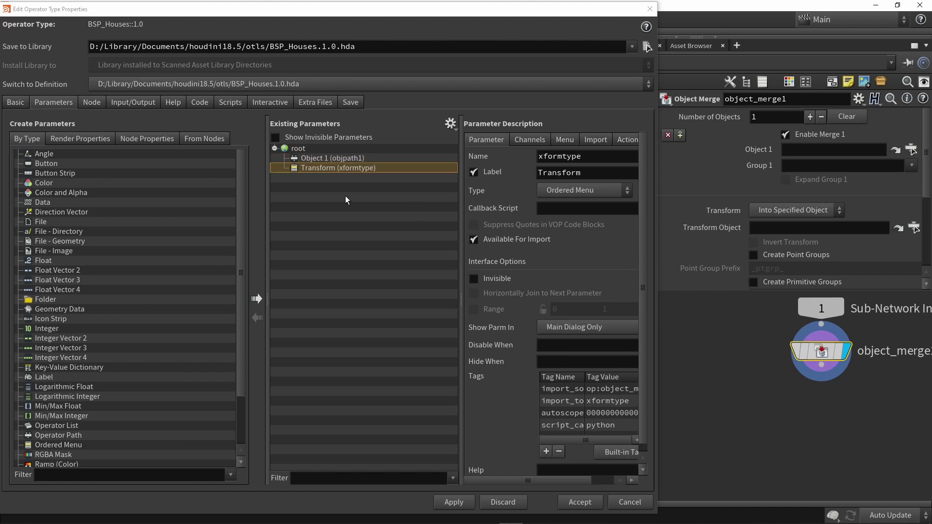
left_click(460, 504)
- Add a Match Size node below object_merge1, wire it to that node's output and make it the displayed node
middle_click_drag(761, 411, 715, 411)
left_click_drag(776, 348, 775, 366)
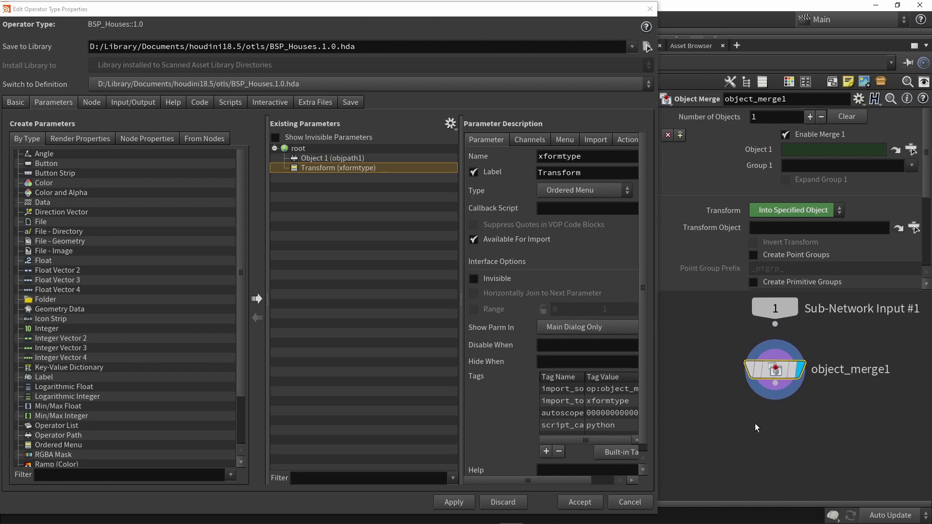
middle_click_drag(748, 429, 765, 403)
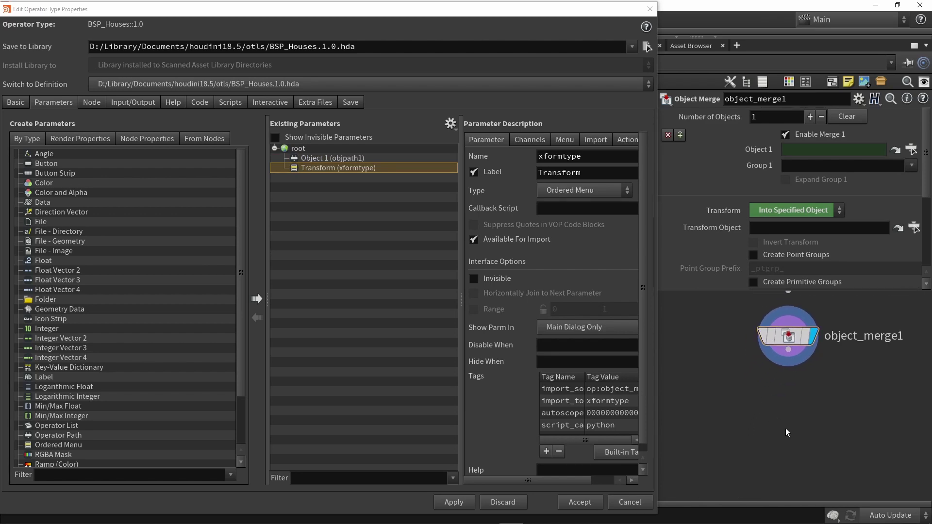
key("Tab")
type("match")
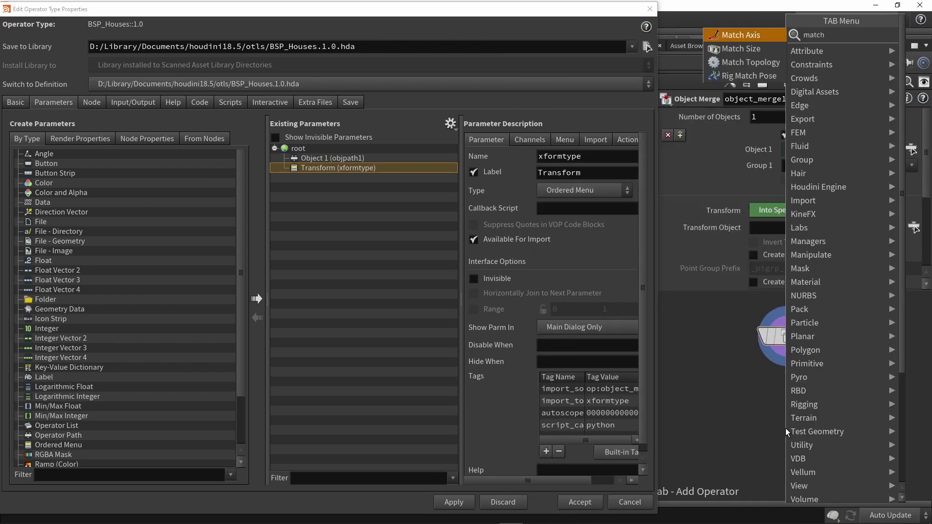
key("Down")
key("Return")
left_click(782, 418)
left_click(787, 351)
left_click(813, 424)
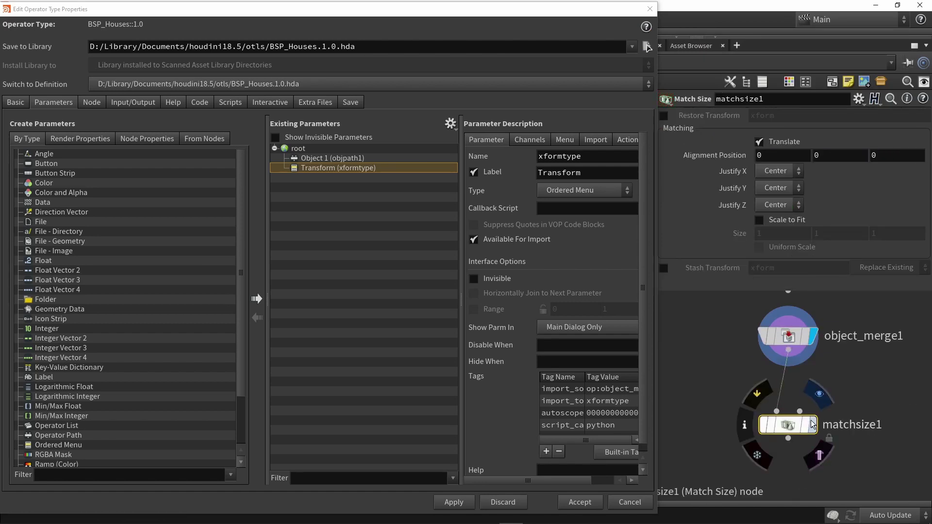
- Set the Match Size node's Justify Y to Min, then apply and accept the asset's type properties
left_click(782, 188)
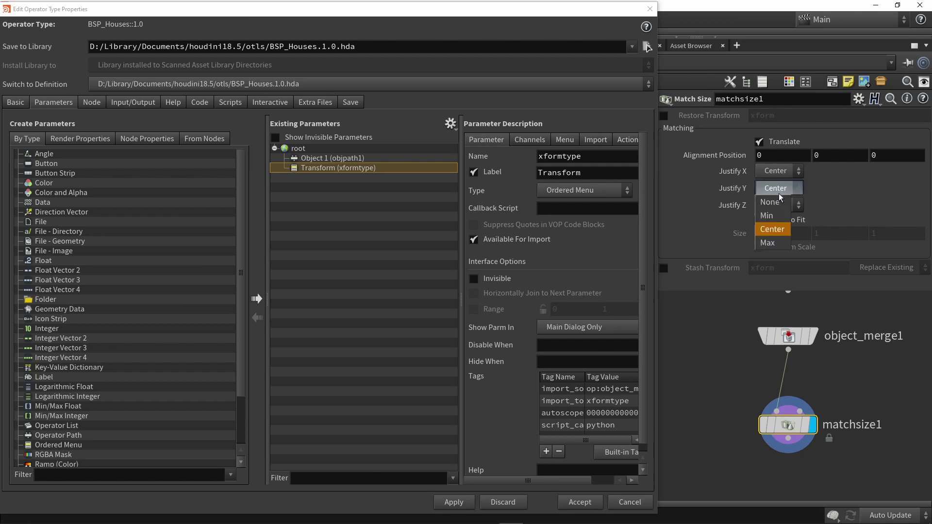
left_click(775, 219)
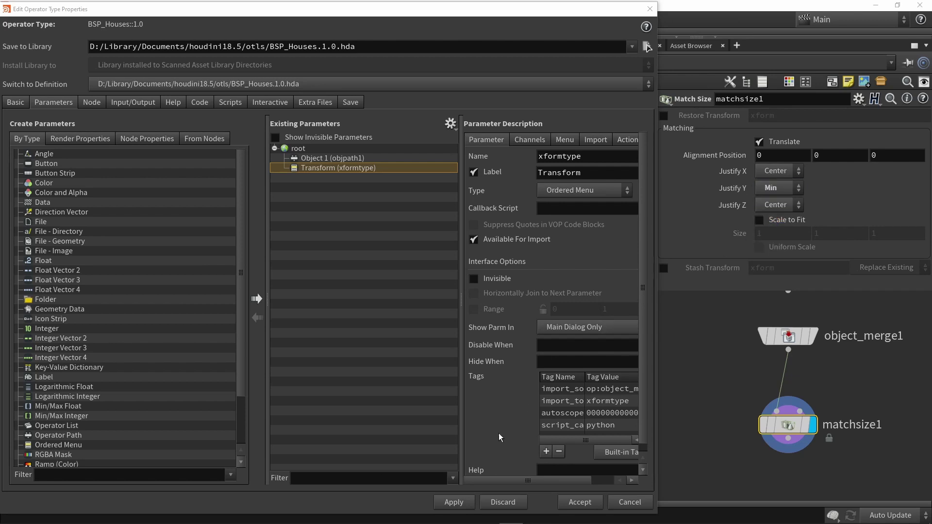
left_click(459, 505)
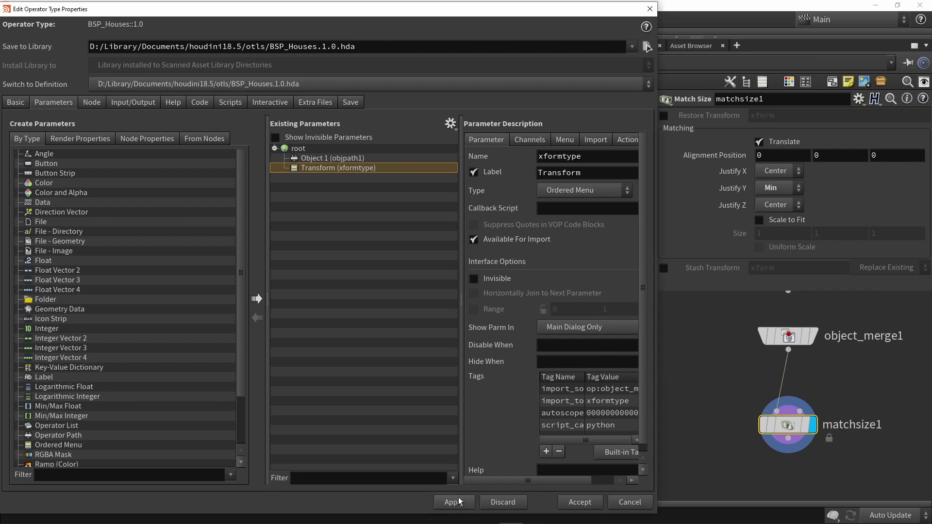
left_click(709, 403)
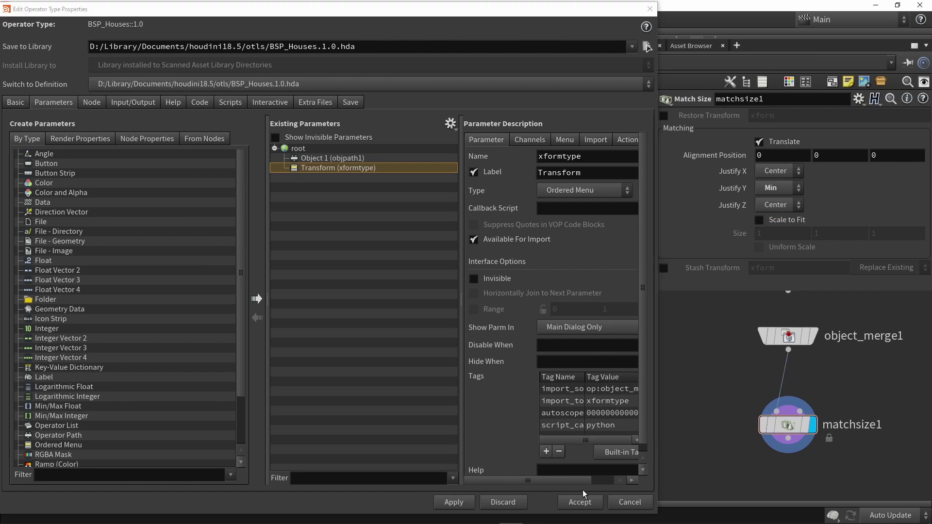
left_click(572, 500)
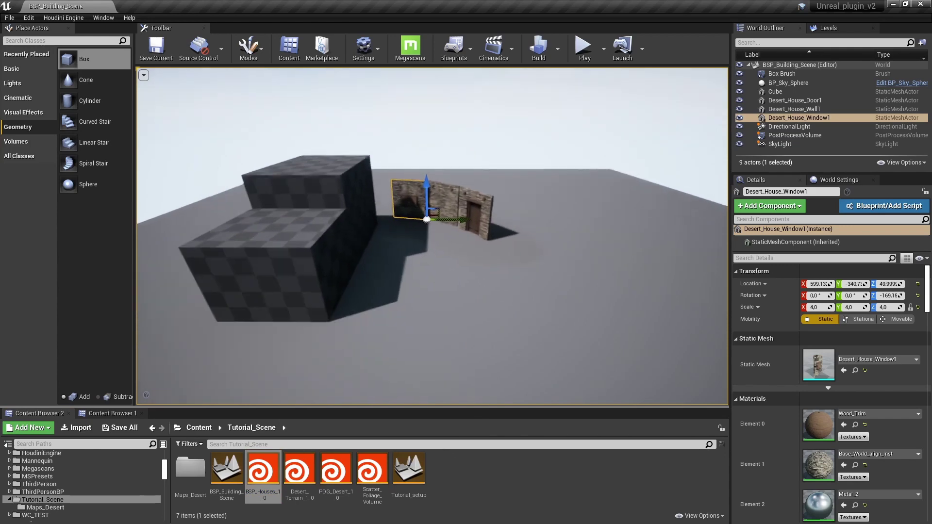
- In Unreal, place the BSP_Houses_1_0 asset on the floor beside the modular walls and set its Object 1 input to World Outliner Input
left_click_drag(282, 469, 565, 269)
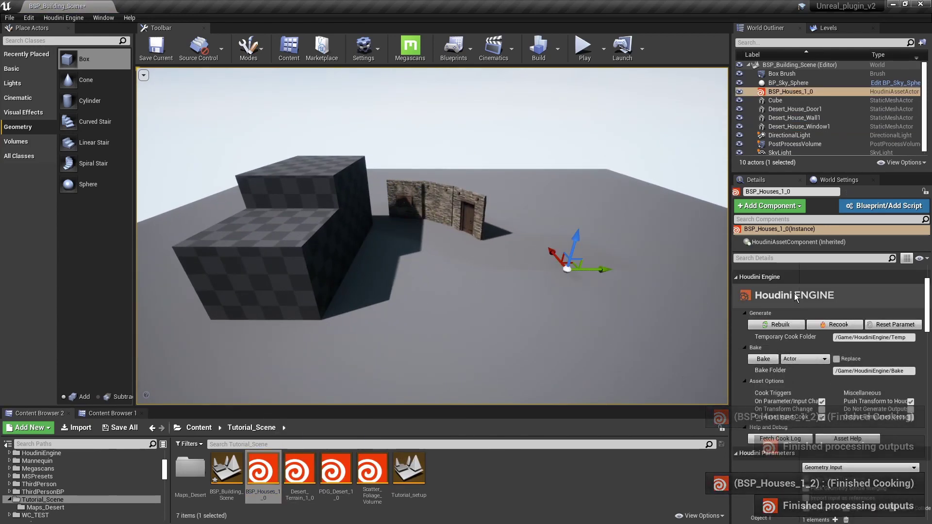
scroll(795, 297, "down", 5)
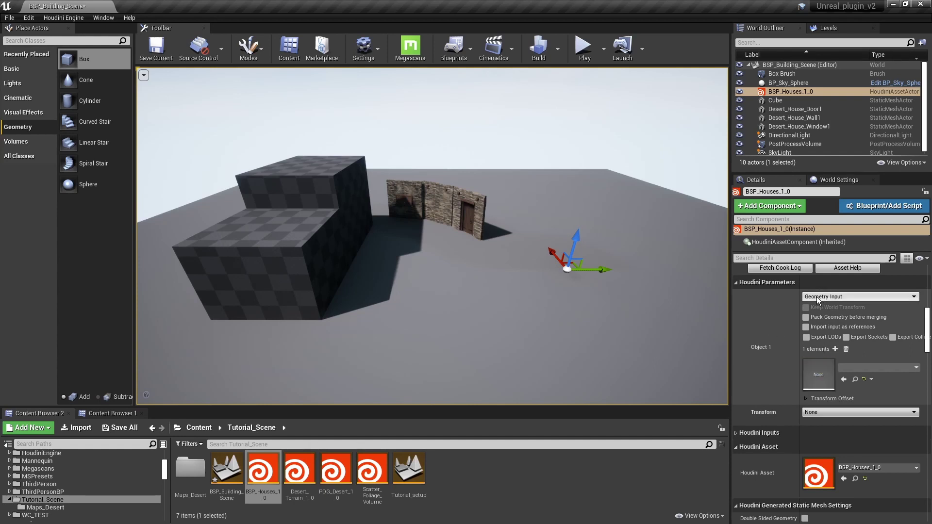
left_click(841, 299)
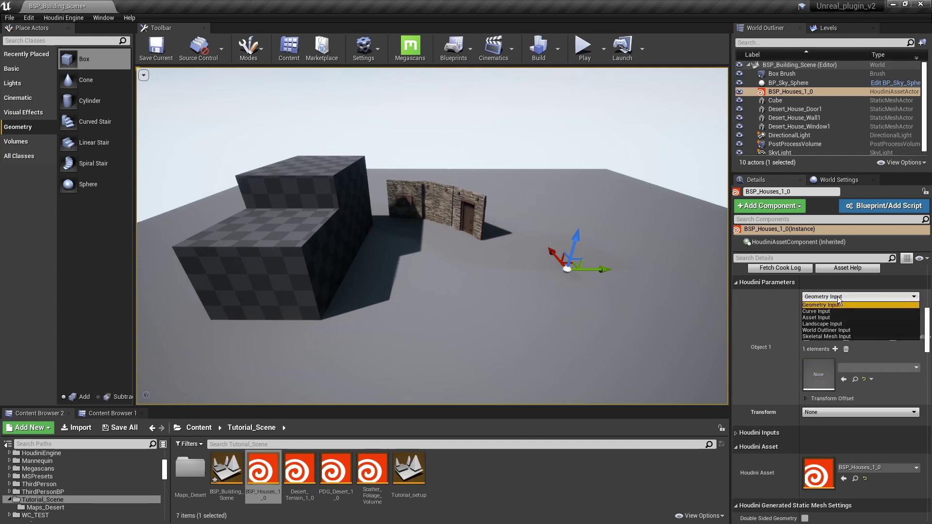
left_click(822, 331)
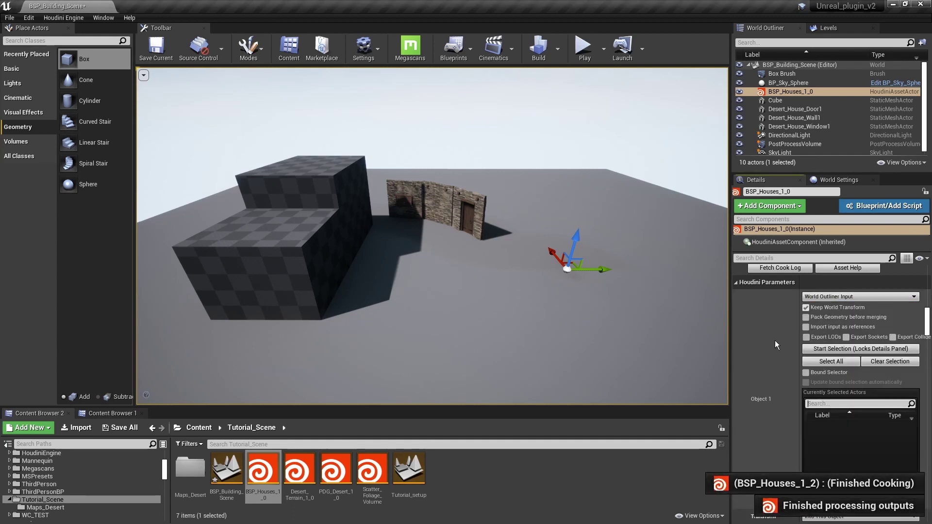
- Assign the stepped Box Brush in the level as the actor selection for the asset's Object 1 input
scroll(774, 340, "down", 1)
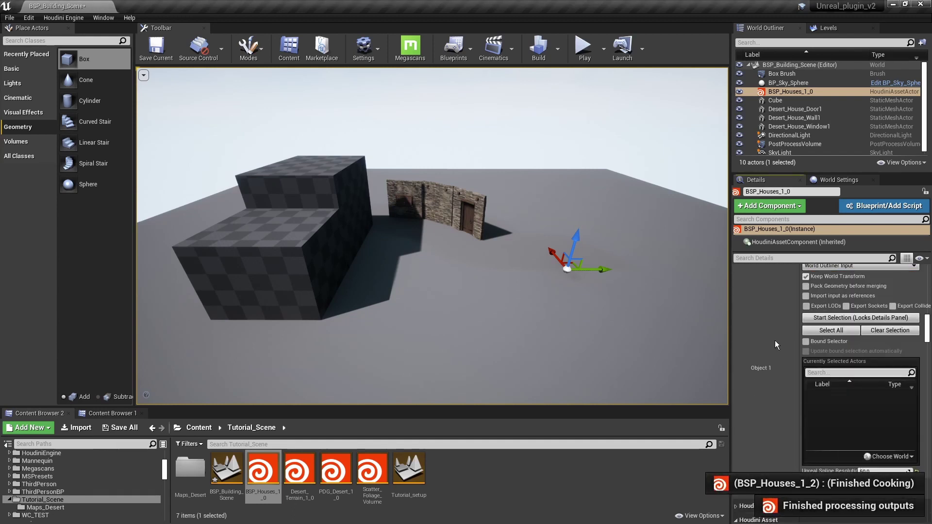
left_click(828, 318)
left_click(319, 218)
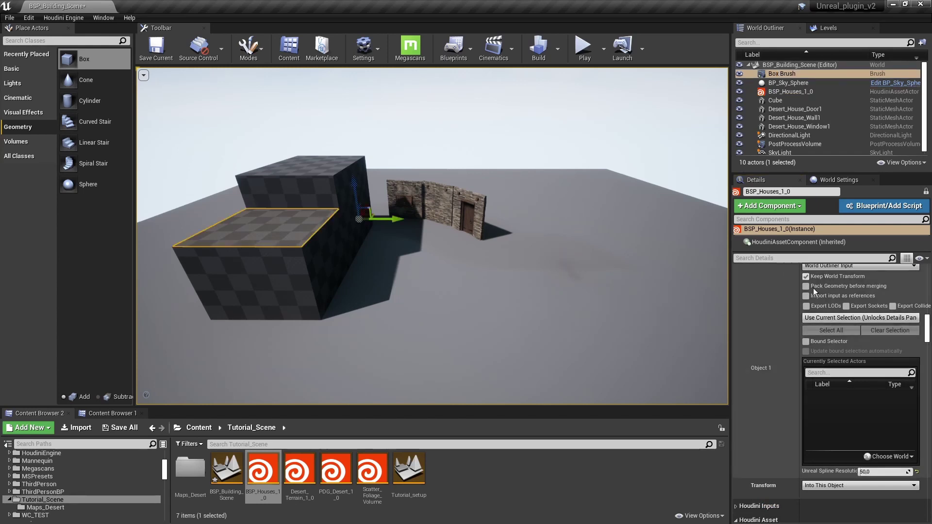
left_click(828, 318)
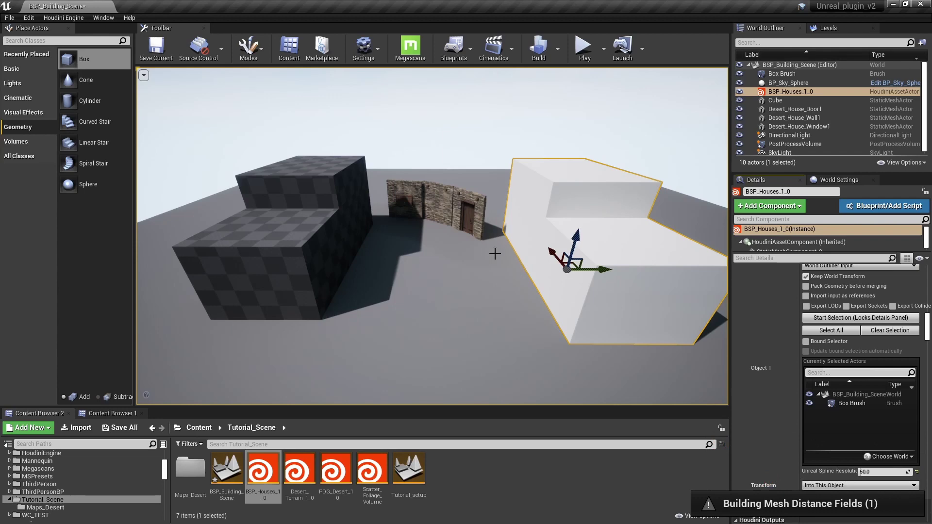
left_click_drag(487, 253, 316, 176)
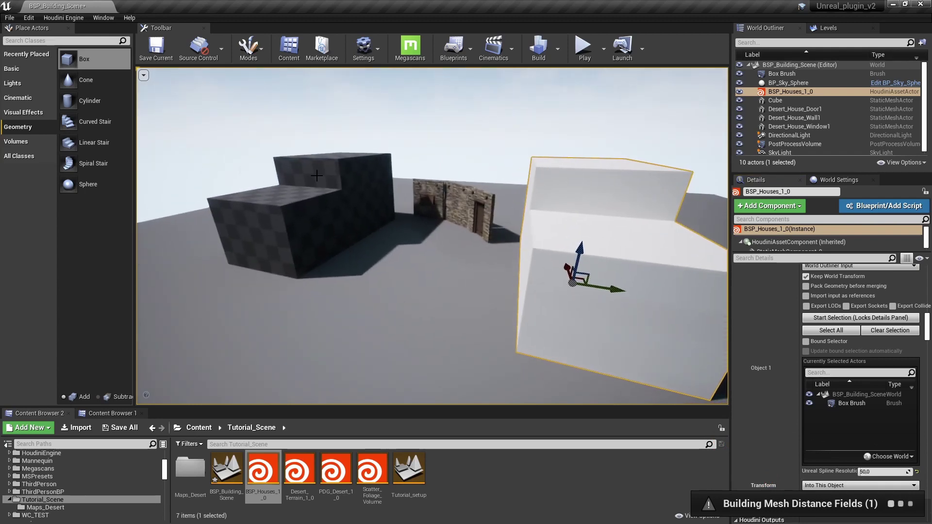
right_click_drag(590, 169, 518, 185)
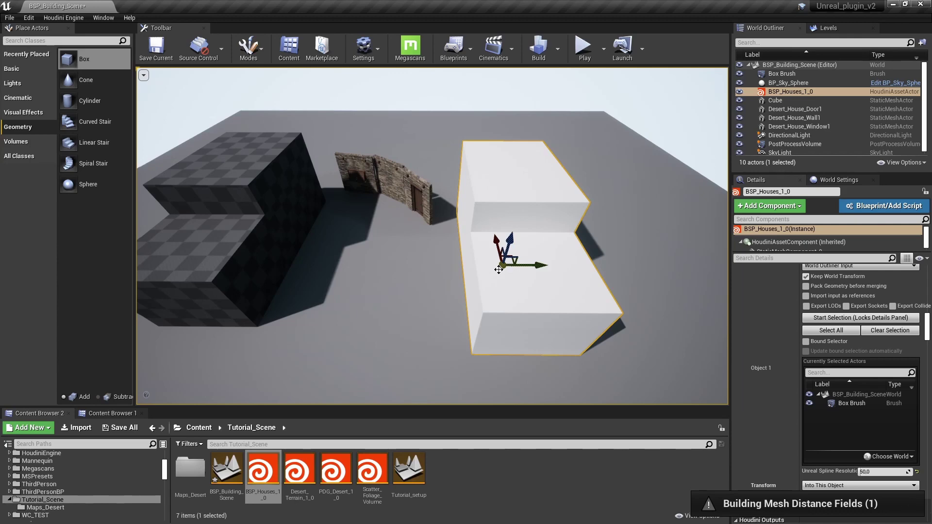
right_click_drag(462, 283, 462, 282)
left_click_drag(461, 282, 462, 283, "alt")
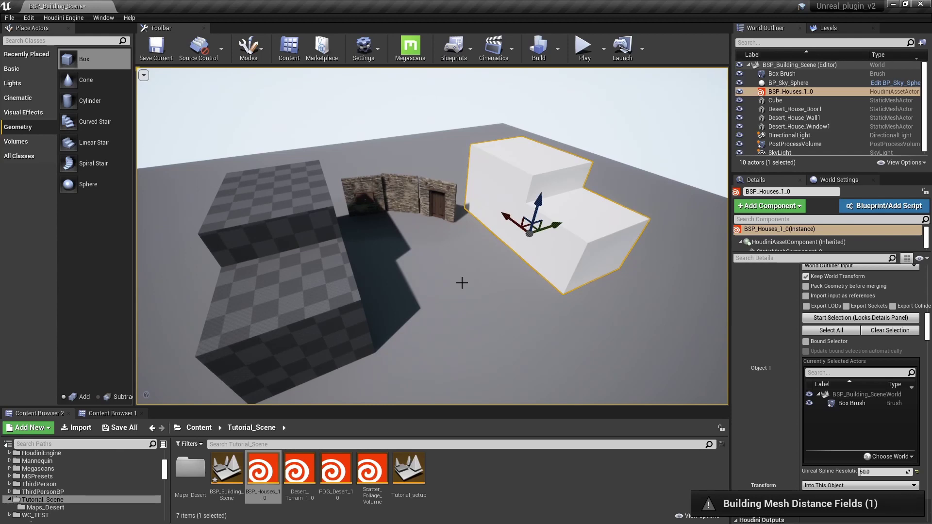
left_click_drag(457, 266, 458, 266, "alt")
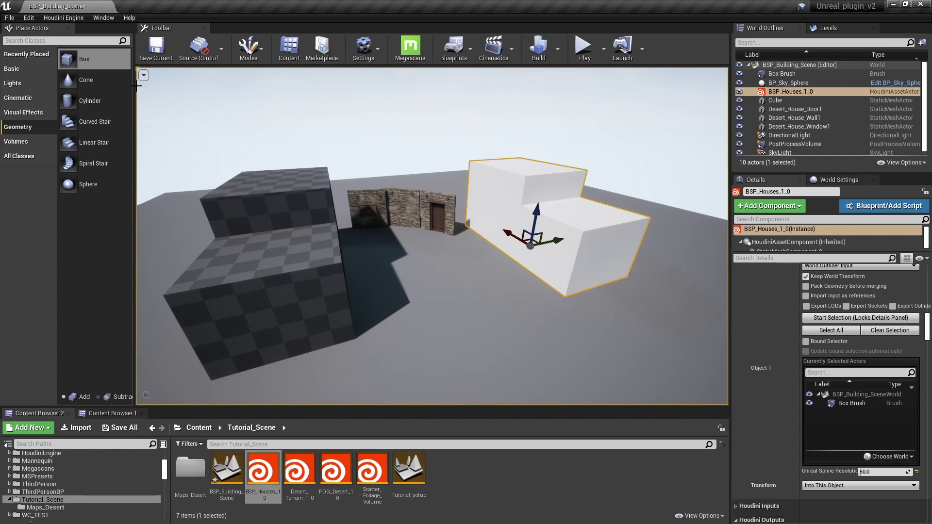
- Open Houdini through Session Sync from the Unreal editor
left_click(63, 17)
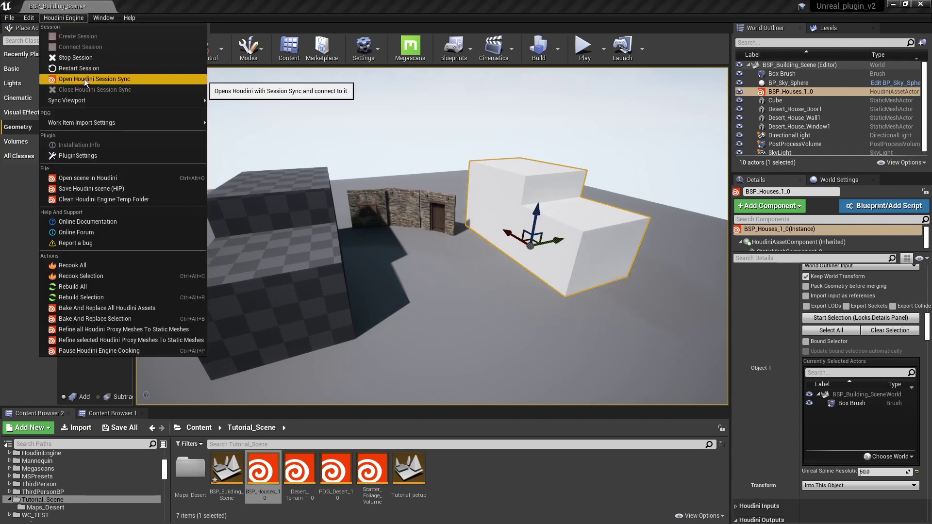
left_click(116, 79)
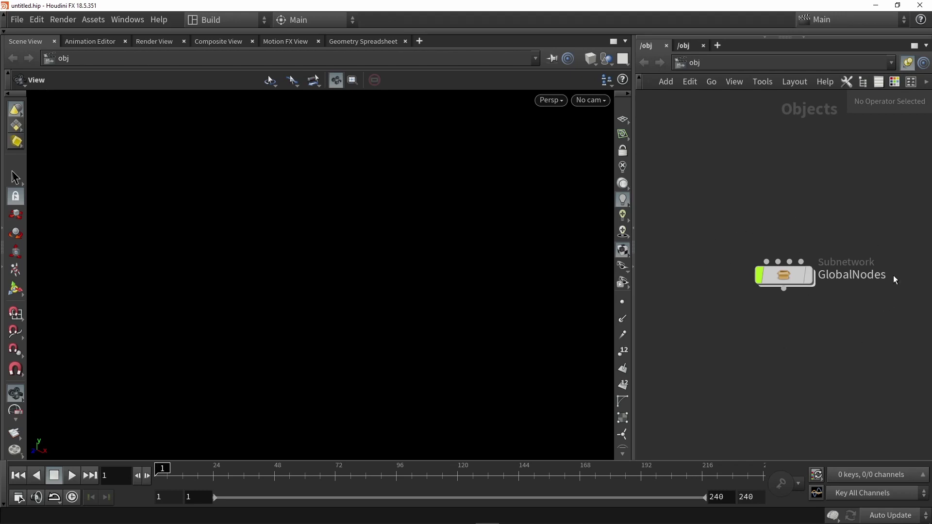
mouse_move(805, 287)
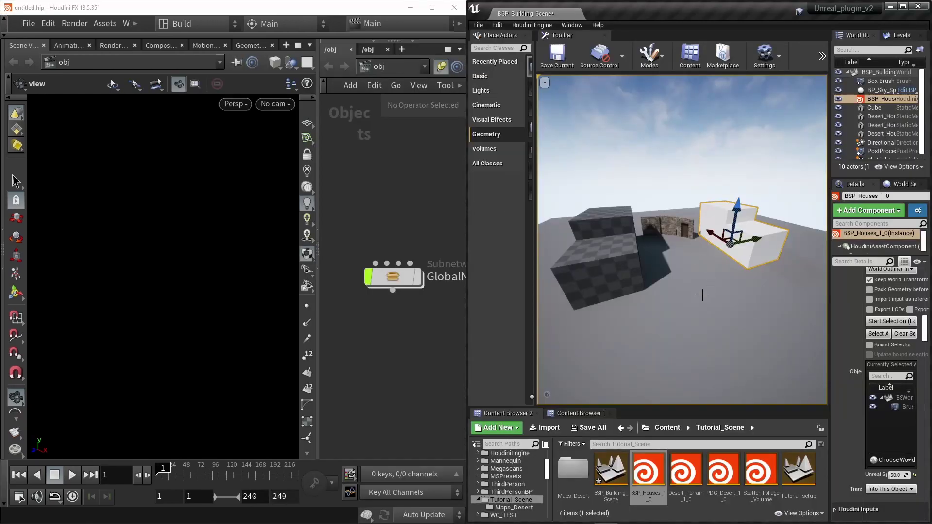
- Rebuild the selected BSP_Houses_1_0 asset in the Unreal level so it loads into the synced Houdini session
right_click_drag(670, 301, 678, 280)
scroll(856, 337, "up", 3)
scroll(863, 339, "up", 5)
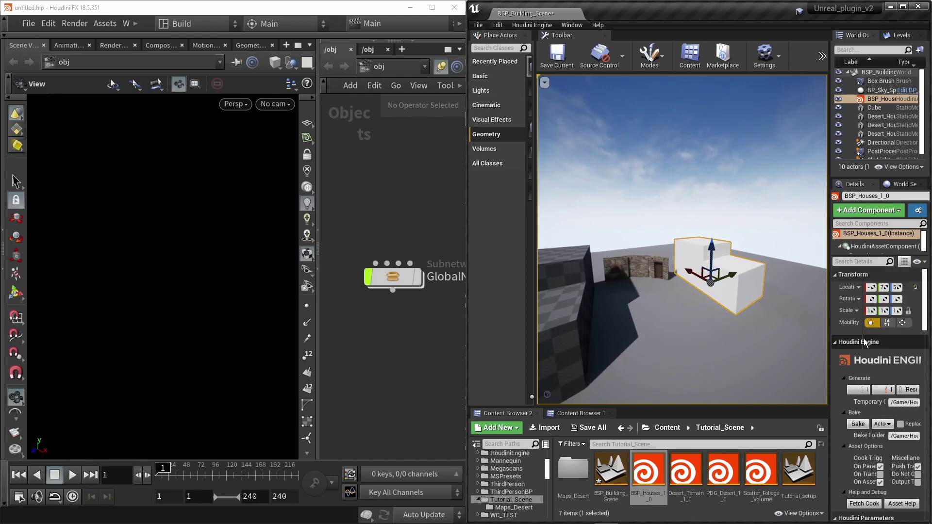
left_click(854, 391)
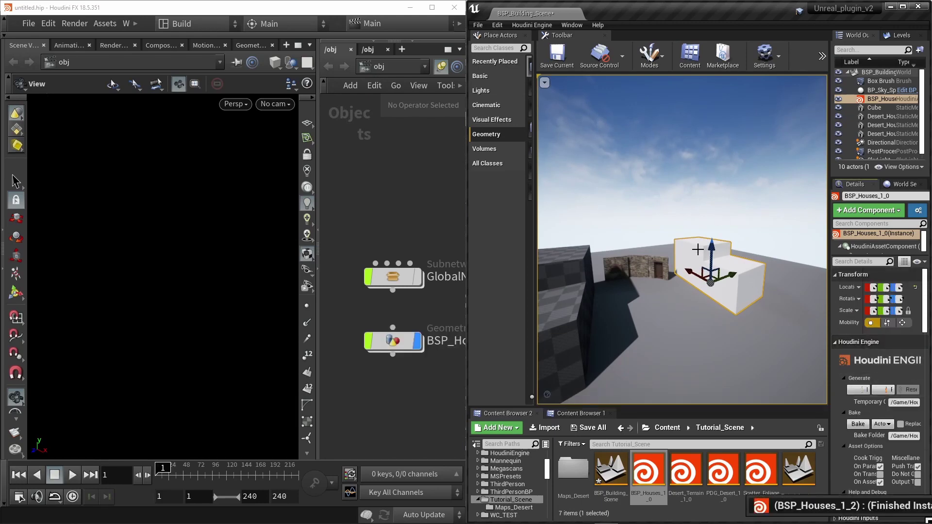
- In Houdini, hide the input_BoxBrush and BSP_Houses_1_2 object nodes and move them lower, below BSP_Houses_1_0
left_click(414, 240)
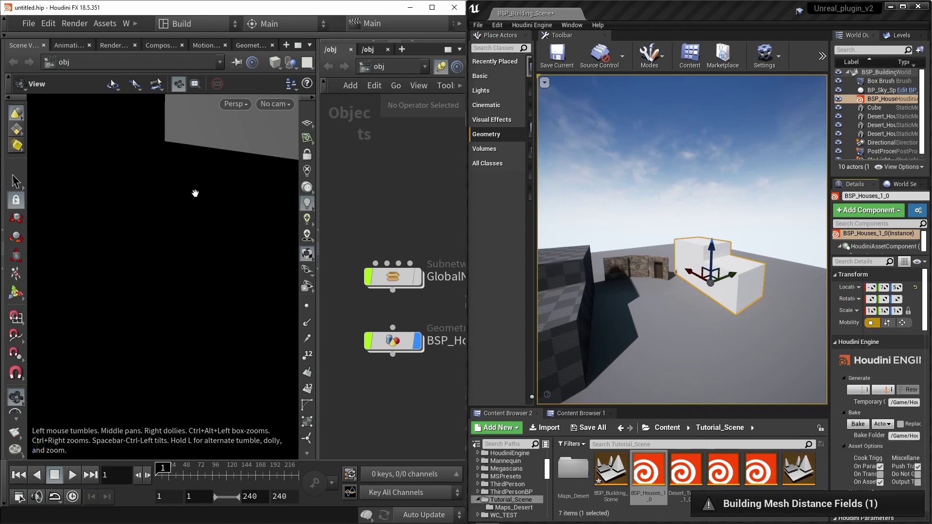
key("g")
left_click_drag(190, 239, 224, 241)
middle_click_drag(224, 241, 181, 255)
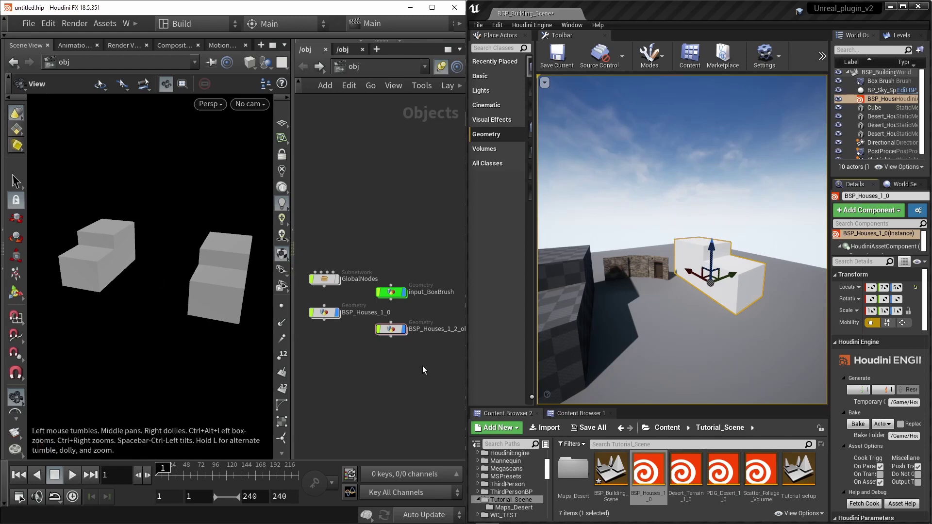
left_click(405, 293)
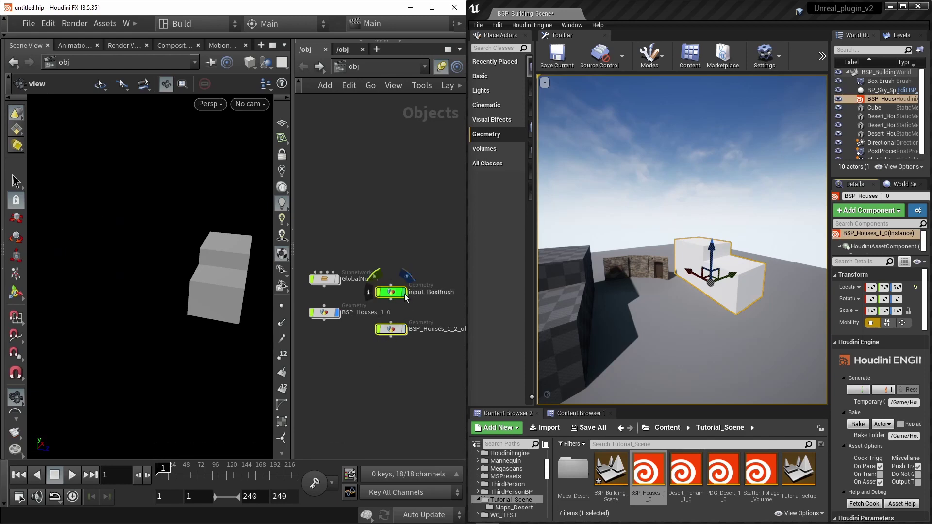
left_click_drag(406, 297, 416, 348)
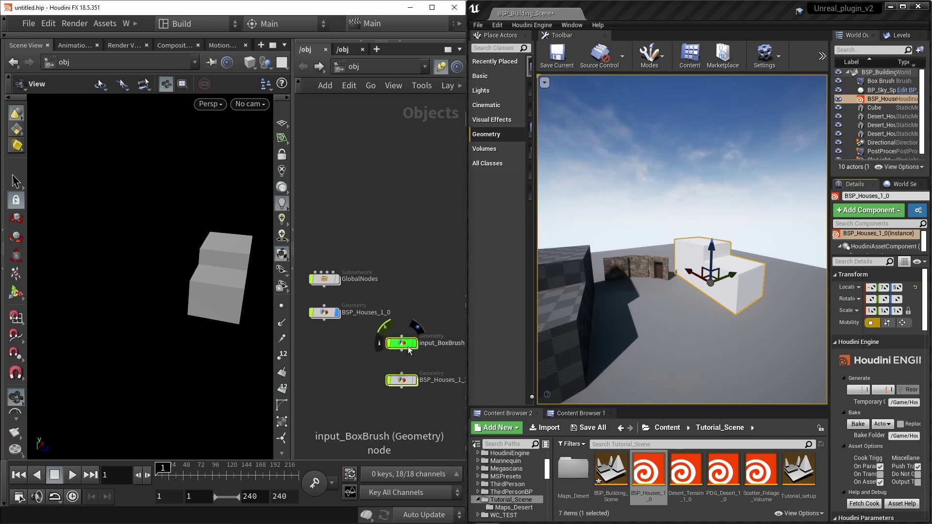
- Inside the BSP_Houses_1_0 object, allow editing of the BSP_Houses1 asset's contents and enter its network
left_click_drag(402, 343, 414, 333)
right_click_drag(682, 239, 633, 246)
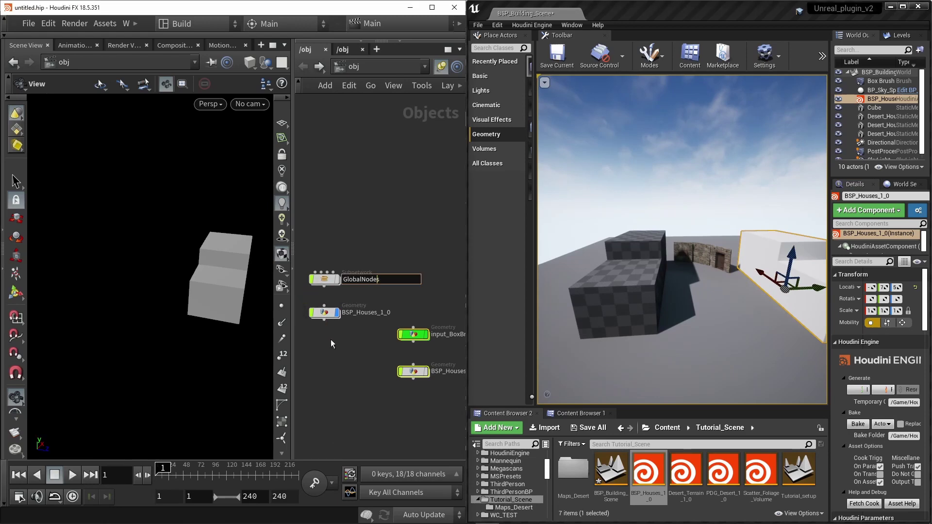
scroll(359, 335, "up", 2)
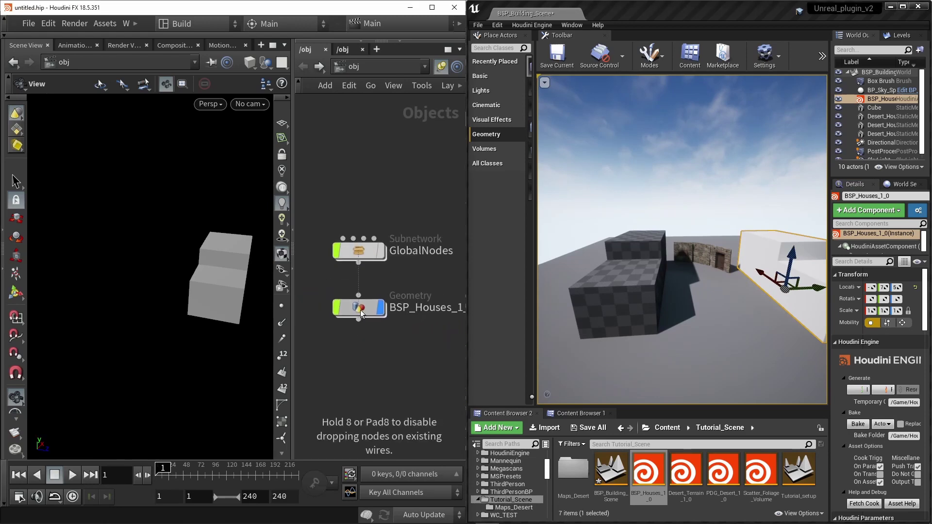
double_click(357, 313)
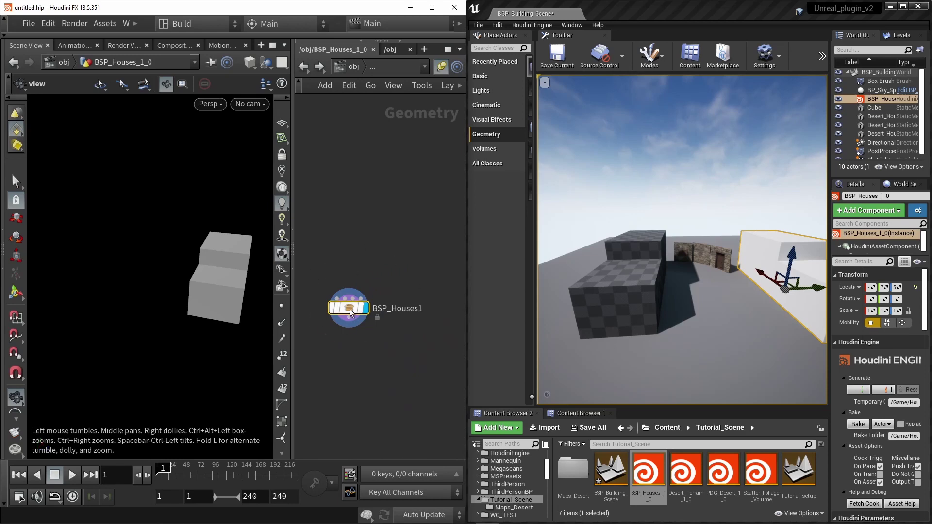
double_click(338, 306)
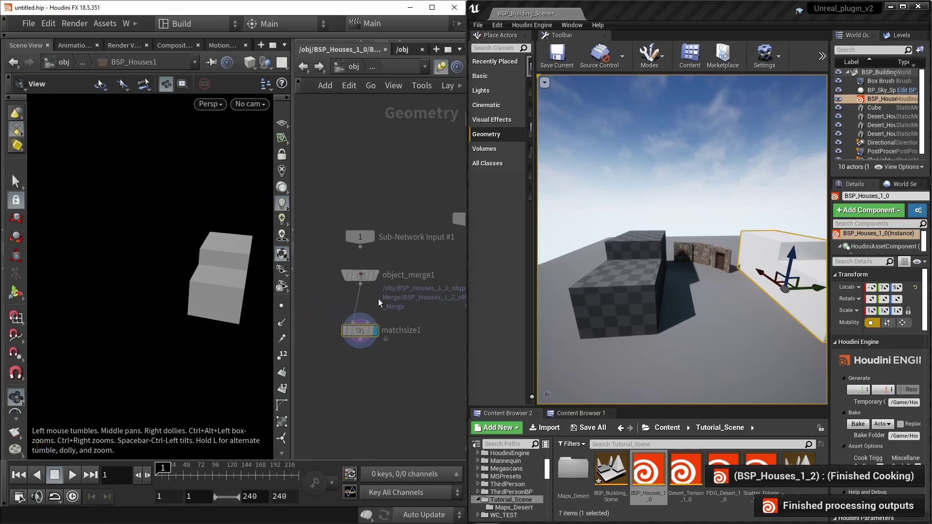
key("u")
right_click(348, 254)
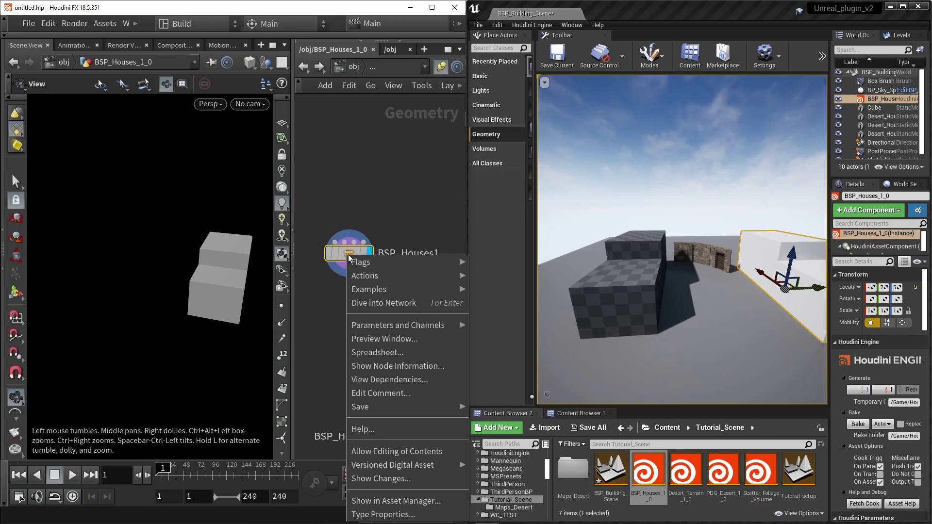
left_click(380, 451)
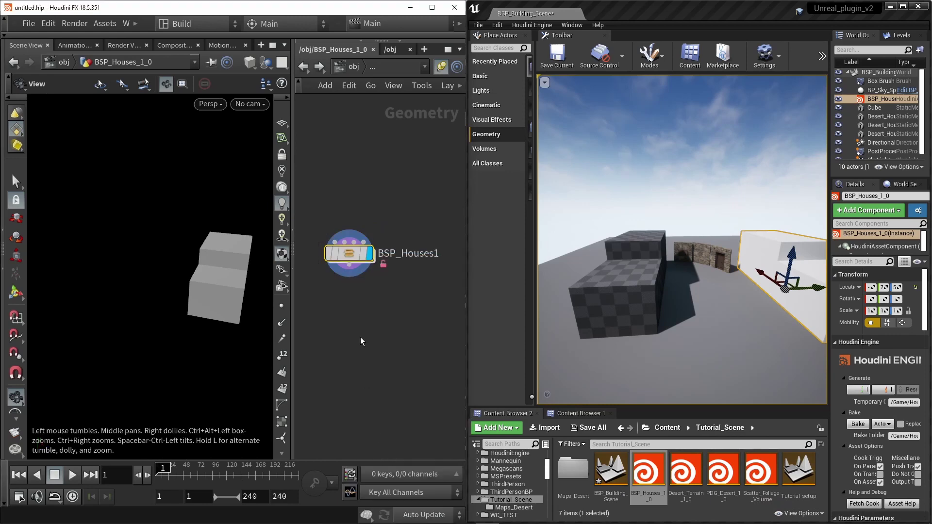
double_click(349, 254)
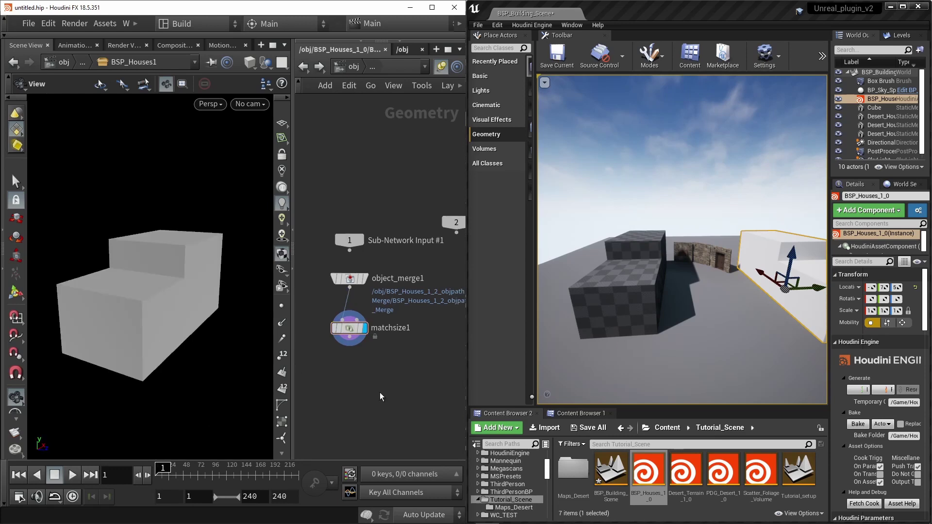
- Add a Labs Building Generator node below matchsize1, connect matchsize1 to its first input and display its result
key("Tab")
type("buil")
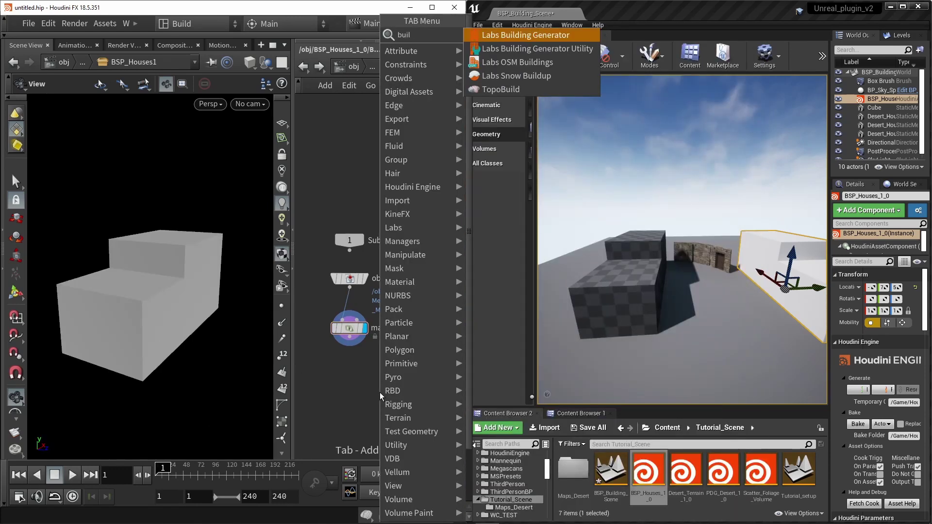
left_click(515, 35)
left_click(357, 380)
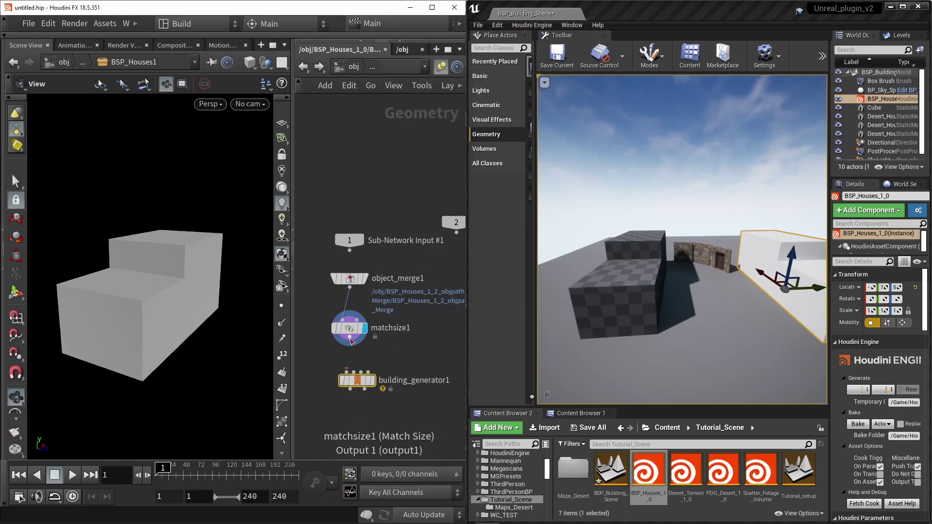
left_click(350, 341)
left_click(371, 381)
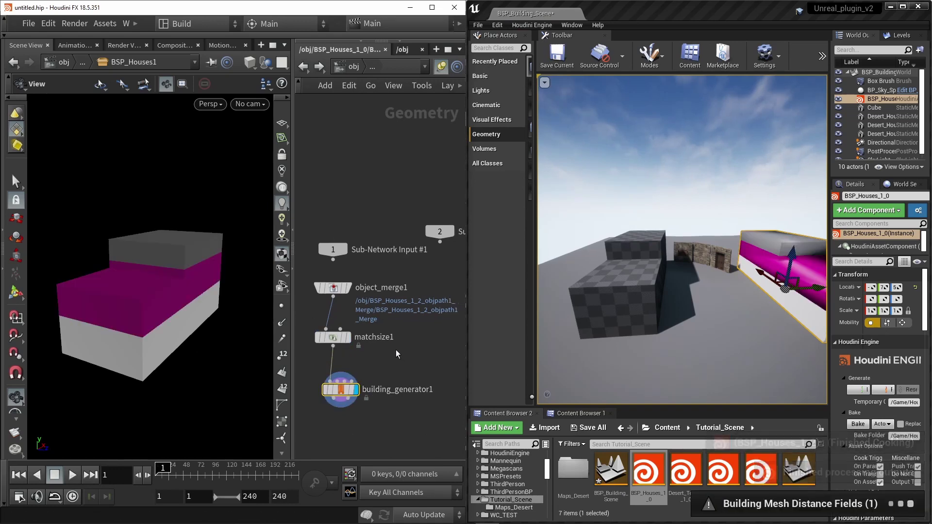
key("f")
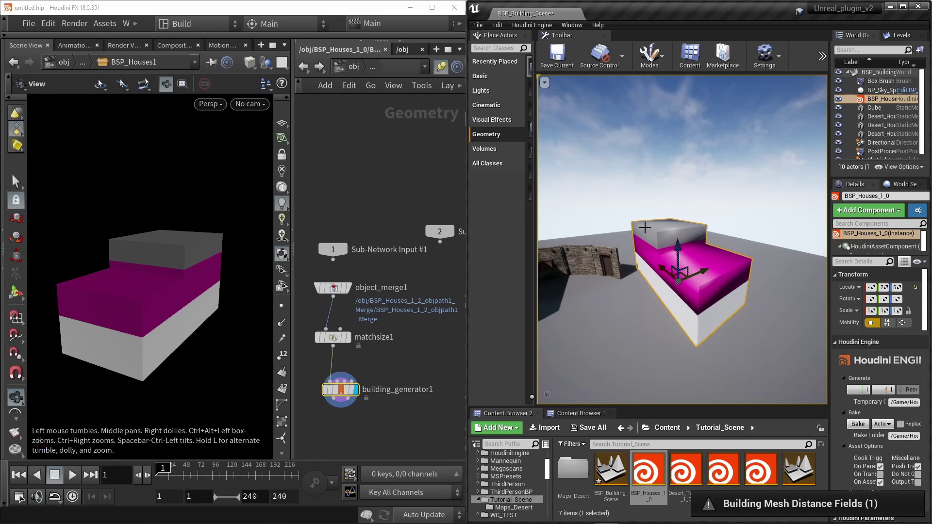
- Enlarge the synced Houdini window, show building_generator1's parameters in the network view and turn on wireframe over shaded geometry
middle_click_drag(372, 372, 403, 344)
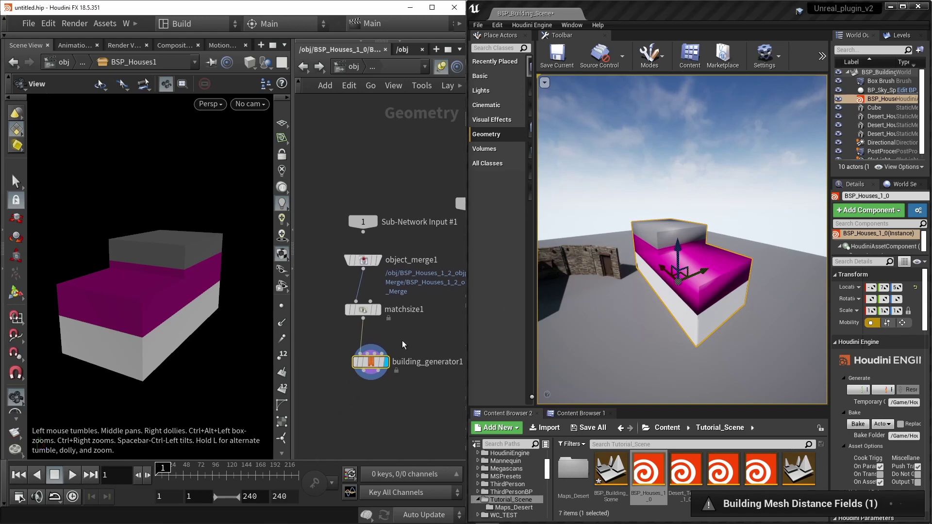
scroll(402, 344, "down", 2)
left_click(432, 7)
middle_click_drag(691, 205, 667, 194)
left_click(4, 476)
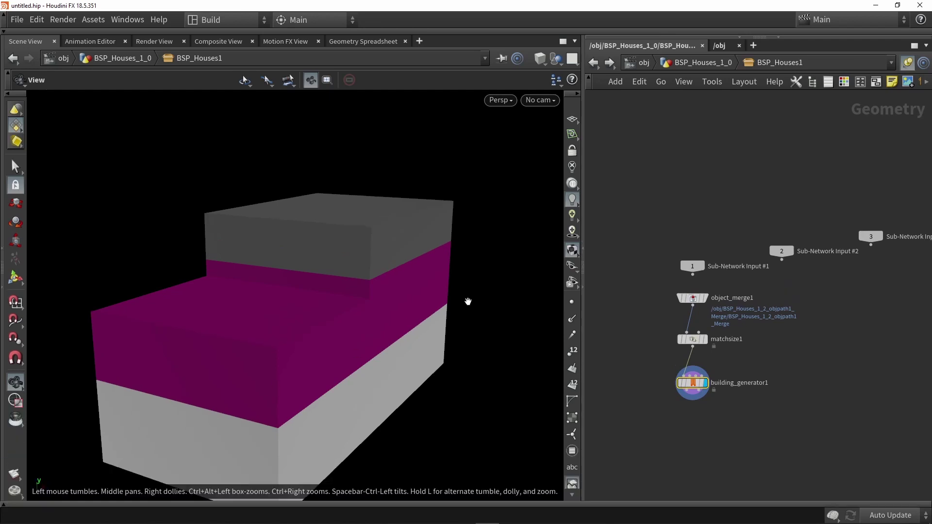
key("p")
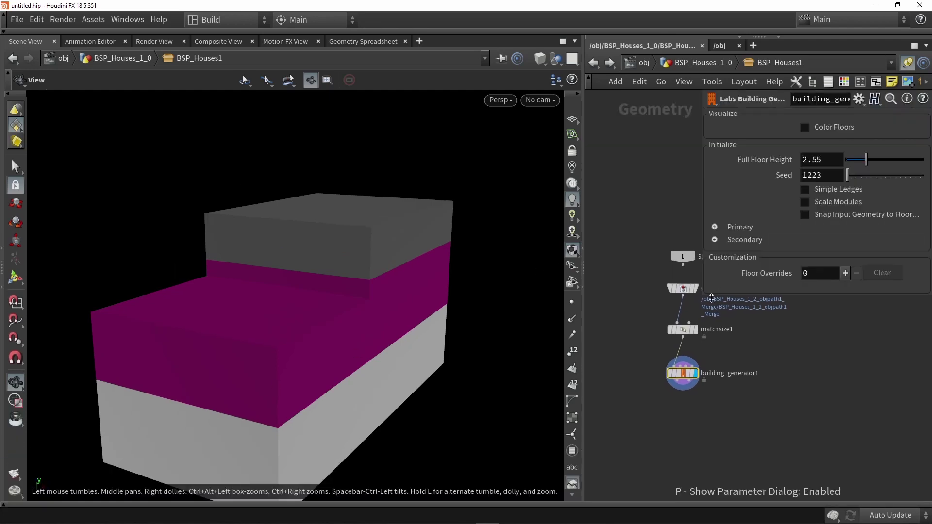
left_click_drag(347, 334, 343, 271)
key("shift+w")
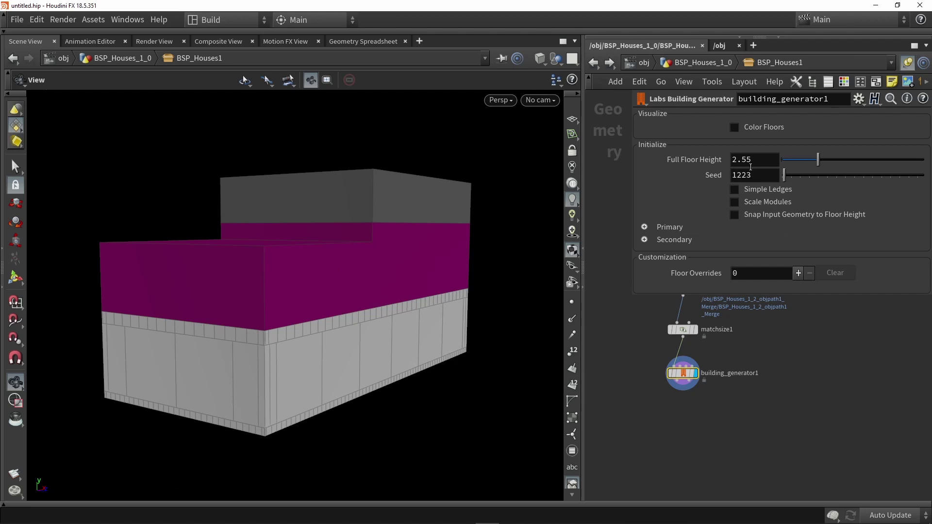
- Set the Full Floor Height of building_generator1 to 4
left_click_drag(755, 161, 731, 161)
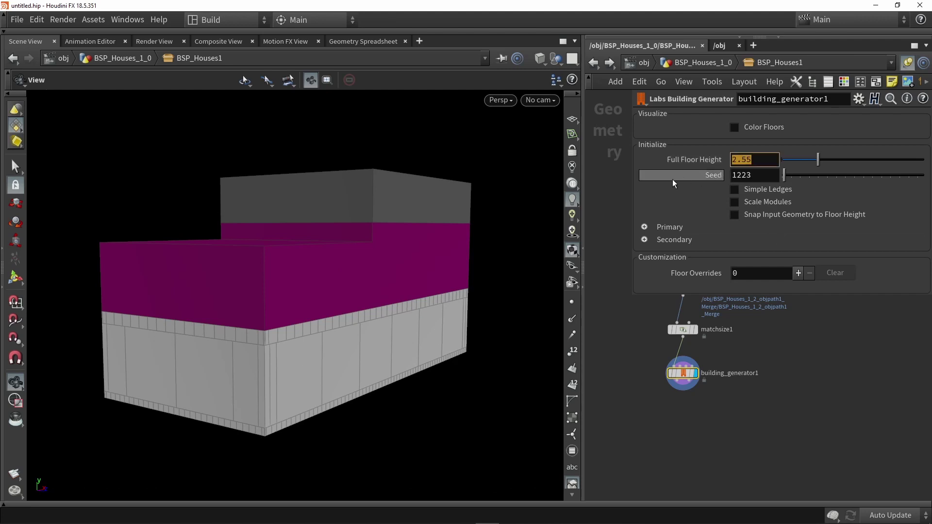
mouse_move(673, 183)
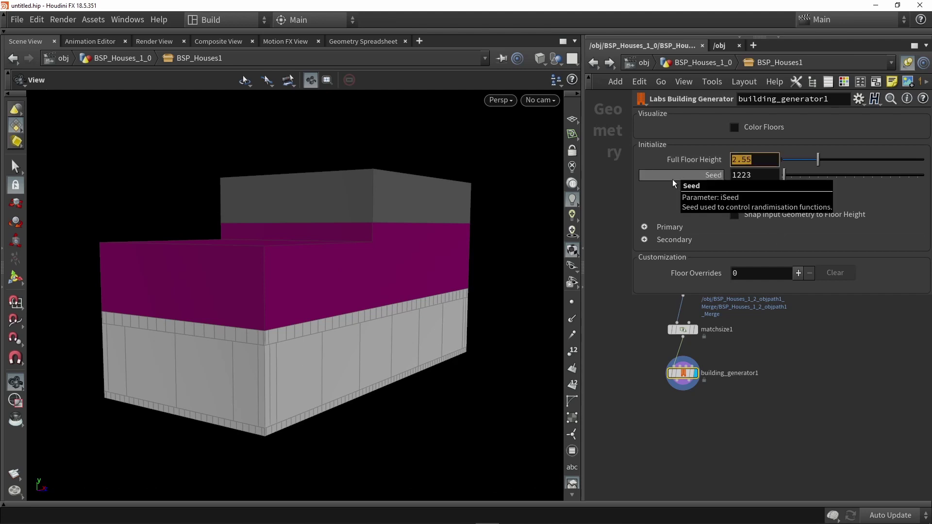
type("4")
key("Return")
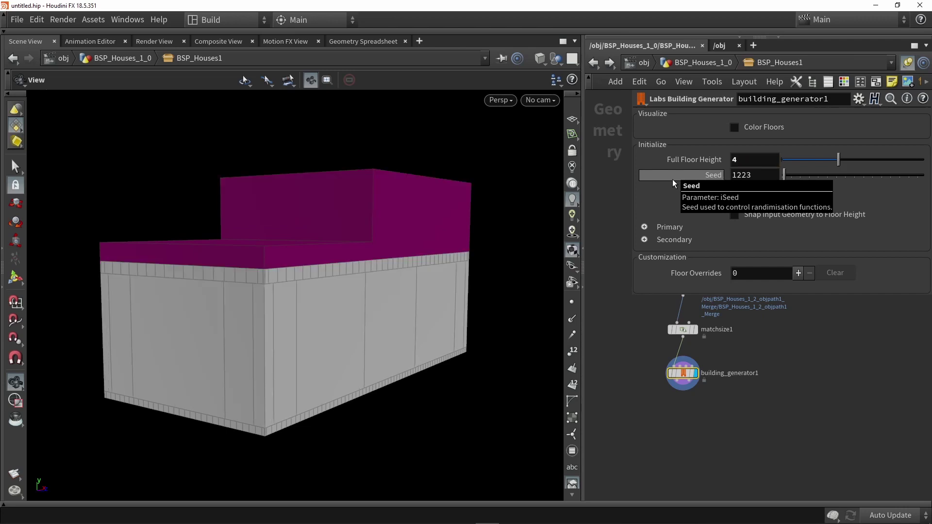
left_click_drag(500, 237, 474, 266)
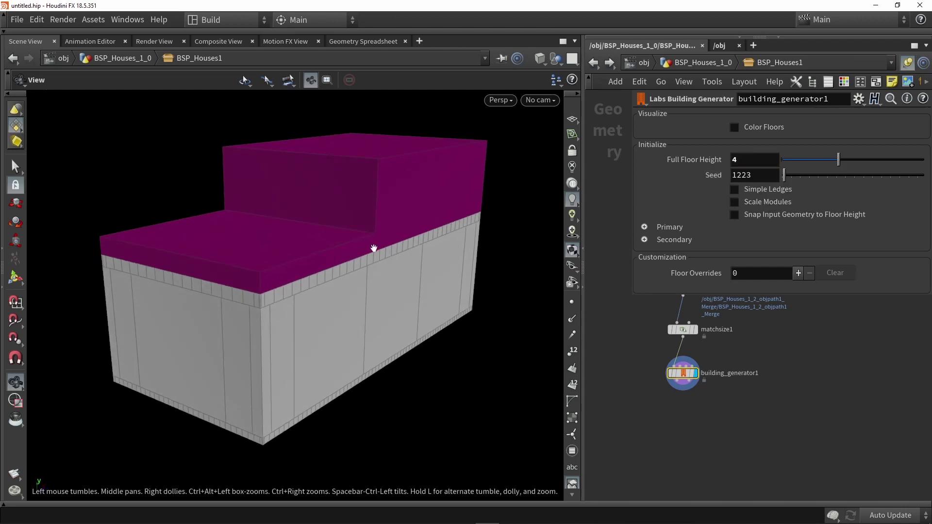
middle_click_drag(650, 349, 646, 412)
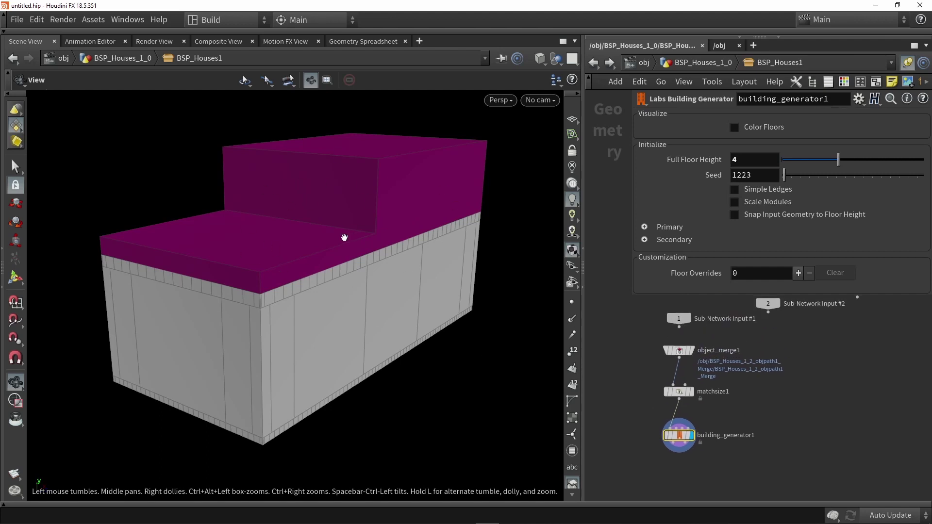
left_click_drag(368, 254, 395, 150)
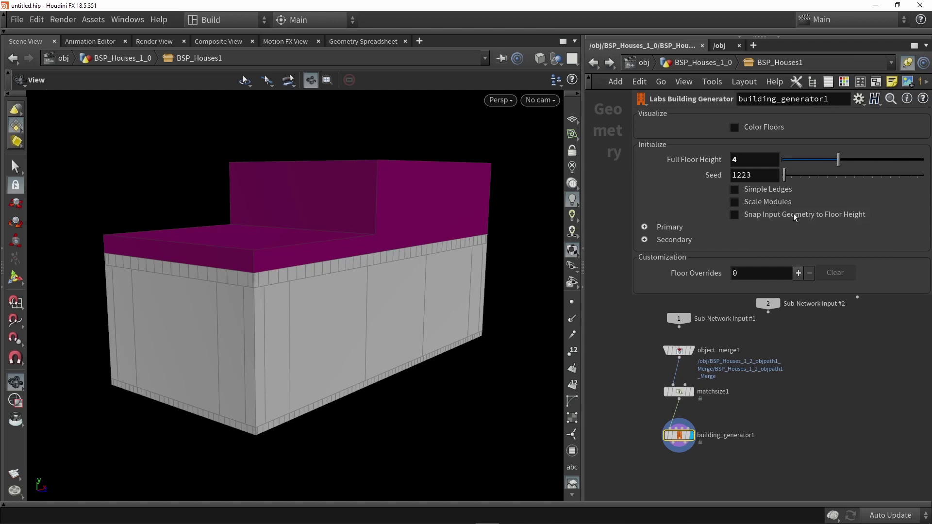
- Enable Snap Input Geometry to Floor Height on building_generator1
left_click(742, 159)
left_click(781, 214)
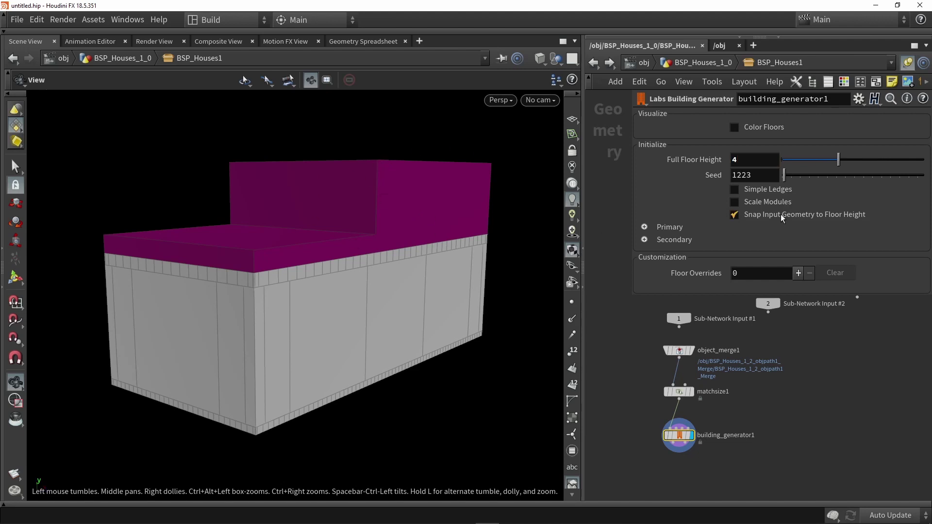
left_click_drag(397, 282, 388, 267)
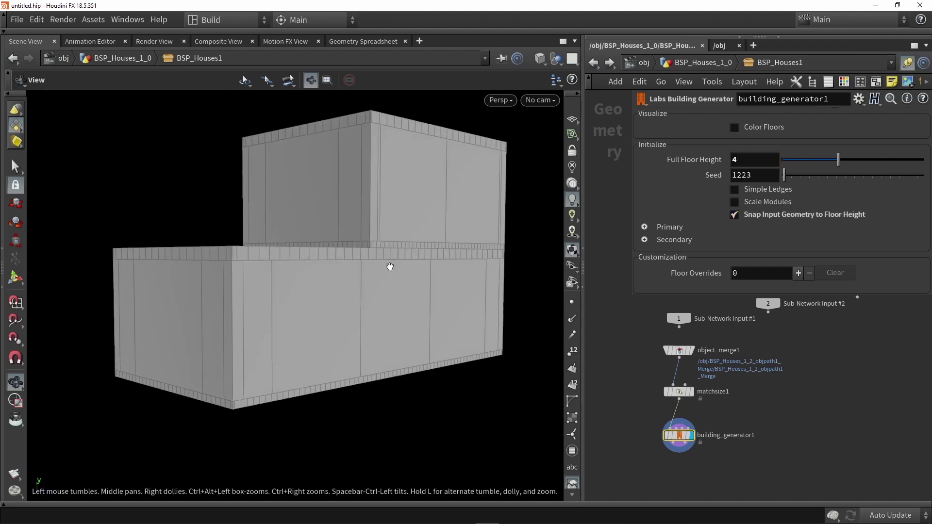
middle_click_drag(389, 267, 389, 301)
scroll(389, 301, "down", 2)
left_click_drag(389, 301, 396, 306)
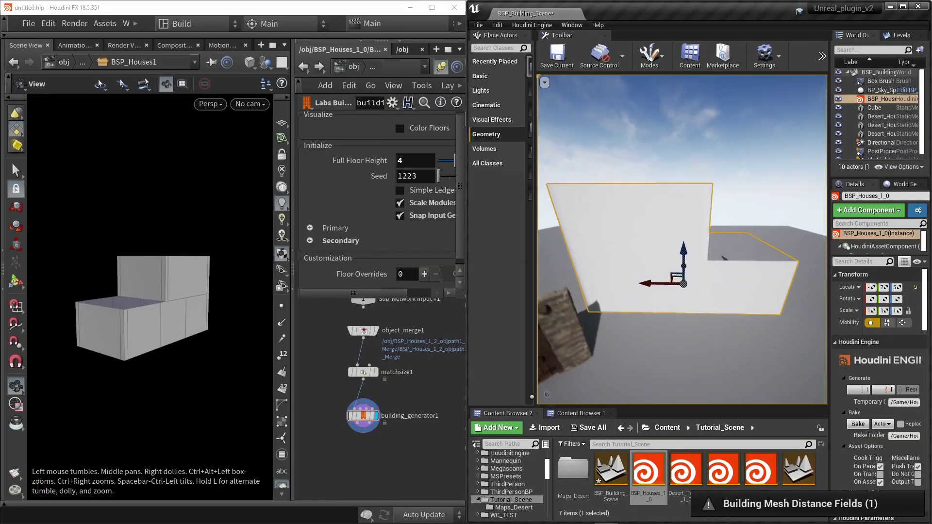
- Examine the updated building mesh of BSP_Houses_1_0 in the Unreal level from several angles
left_click_drag(682, 240, 626, 257, "alt")
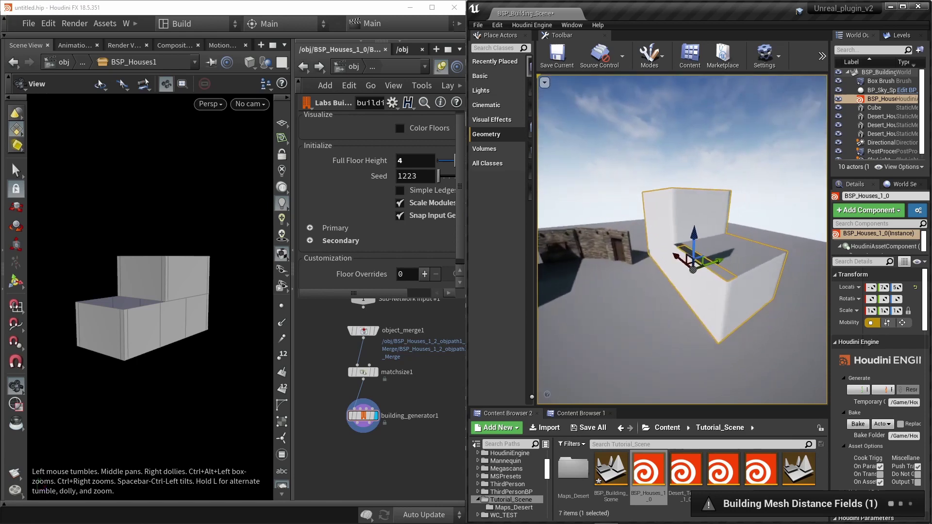
left_click_drag(626, 234, 591, 234, "alt")
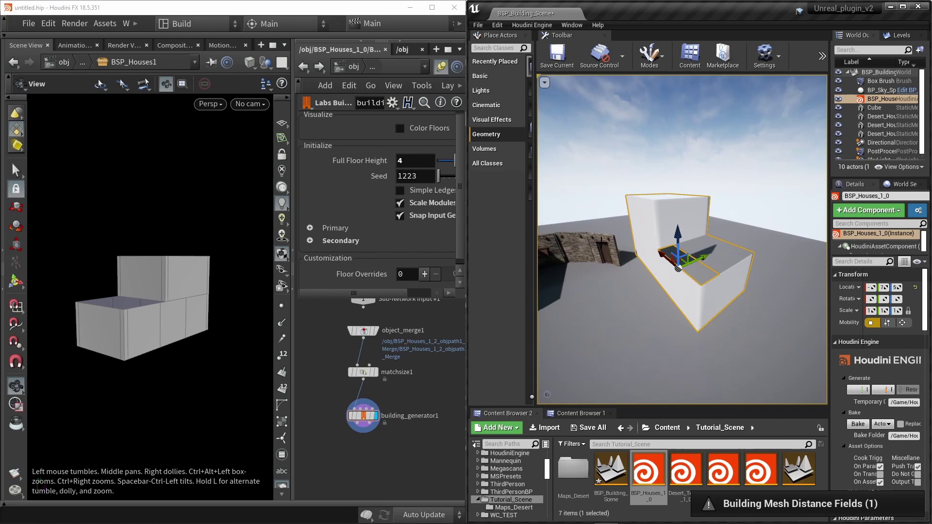
mouse_move(588, 235)
right_mouse_down()
mouse_move(534, 233)
mouse_move(583, 228)
right_mouse_up()
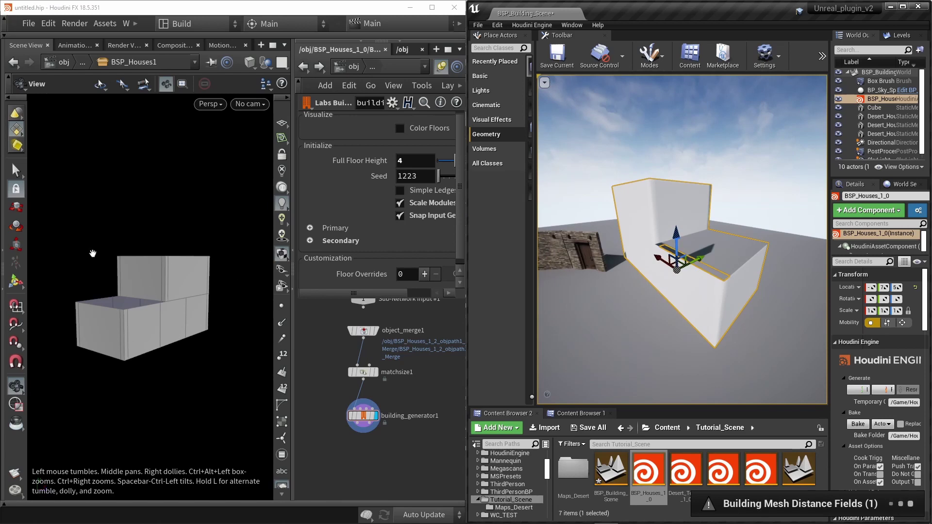
right_click_drag(616, 242, 651, 290)
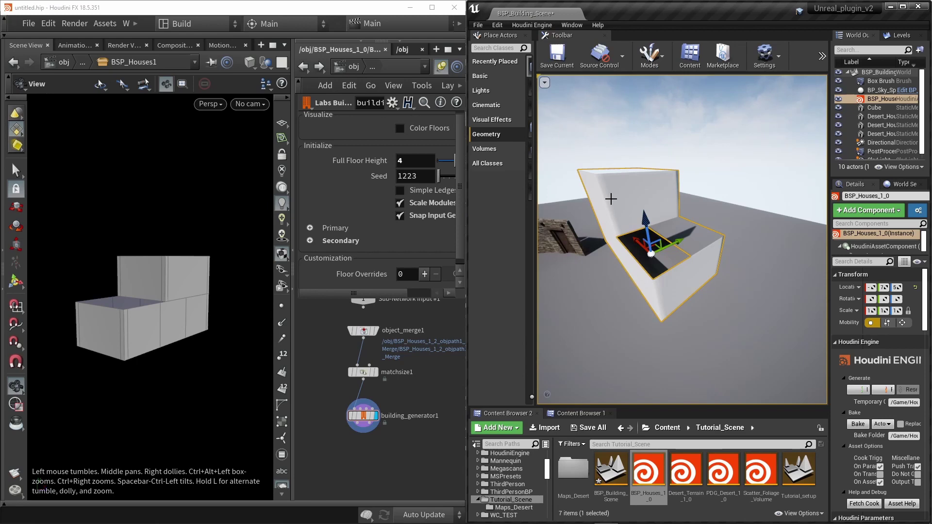
left_click(526, 25)
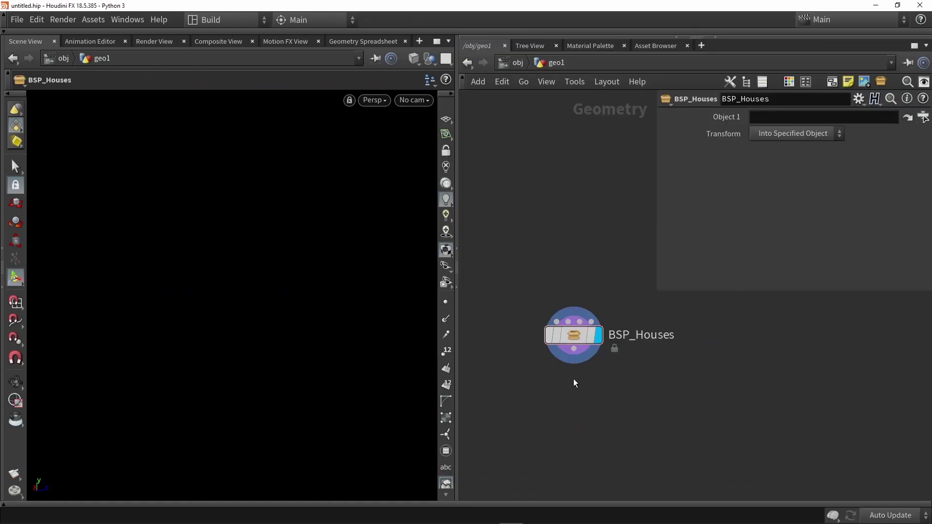
mouse_move(573, 337)
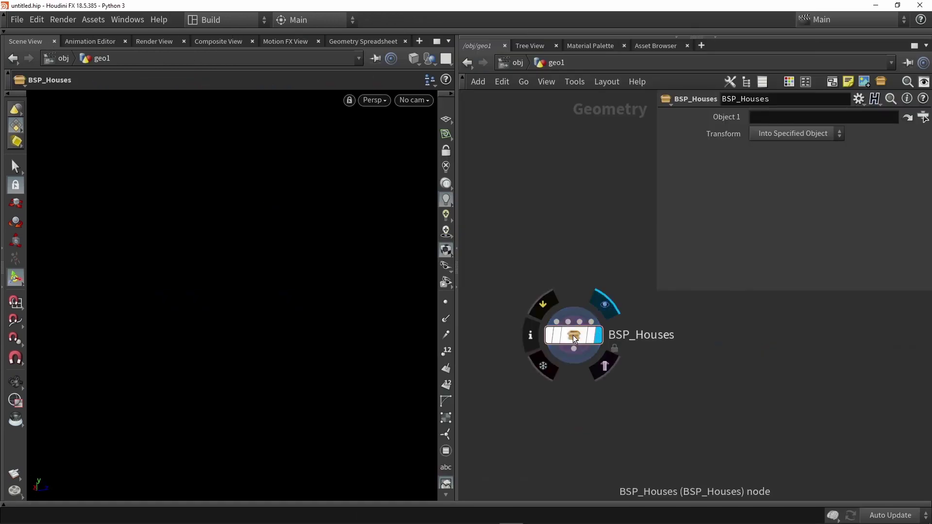
double_click(573, 335)
middle_click_drag(630, 391, 478, 275)
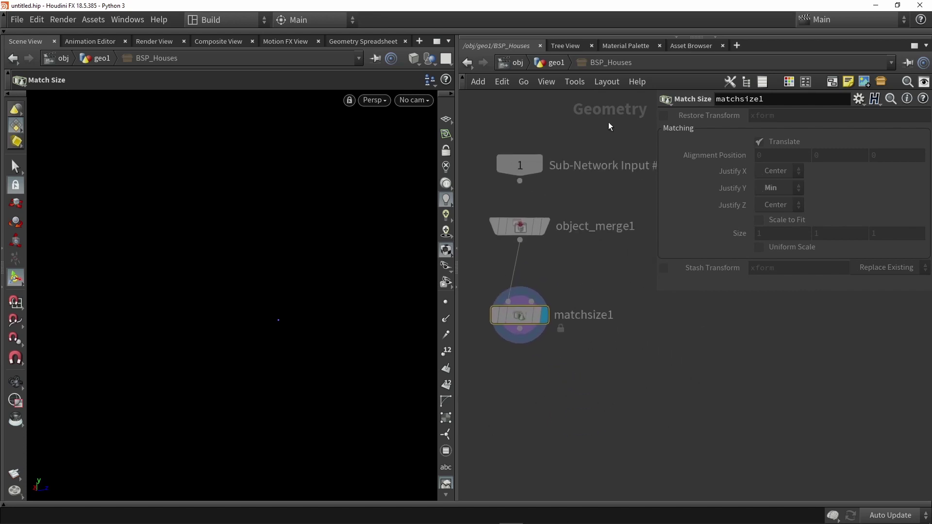
left_click(551, 63)
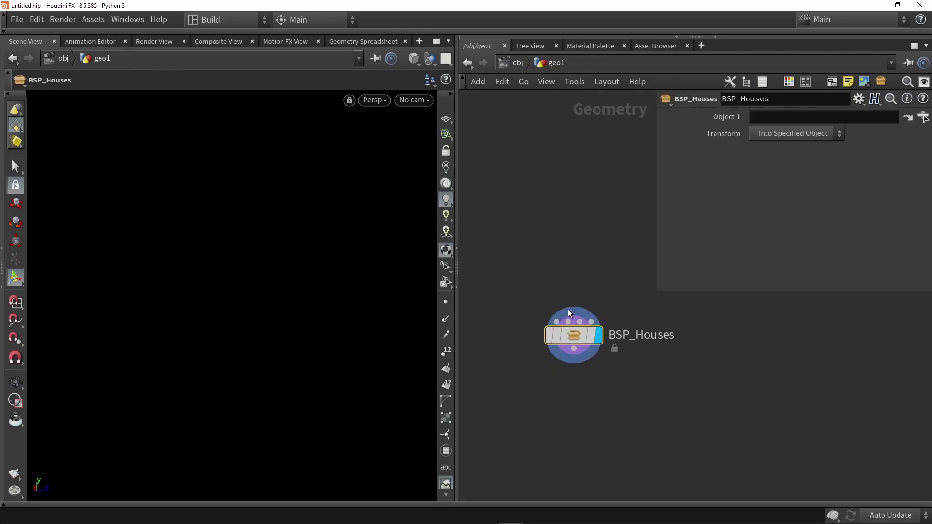
- In the separate Houdini scene's geo1 network, allow editing of the BSP_Houses asset's contents and enter it
right_click(571, 335)
left_click(608, 432)
double_click(573, 358)
left_click(572, 356)
middle_click_drag(576, 354, 594, 346)
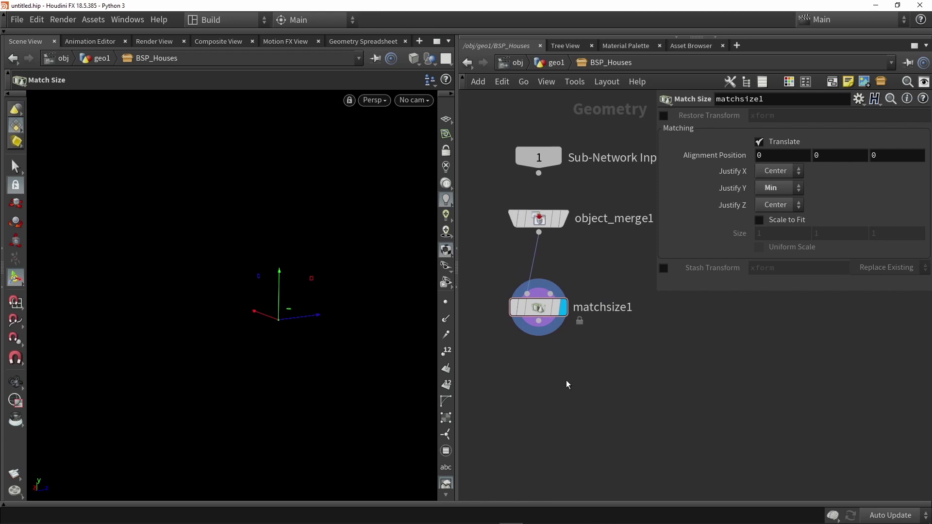
- Add a Labs Building Generator node below matchsize1, fed by its output
key("Tab")
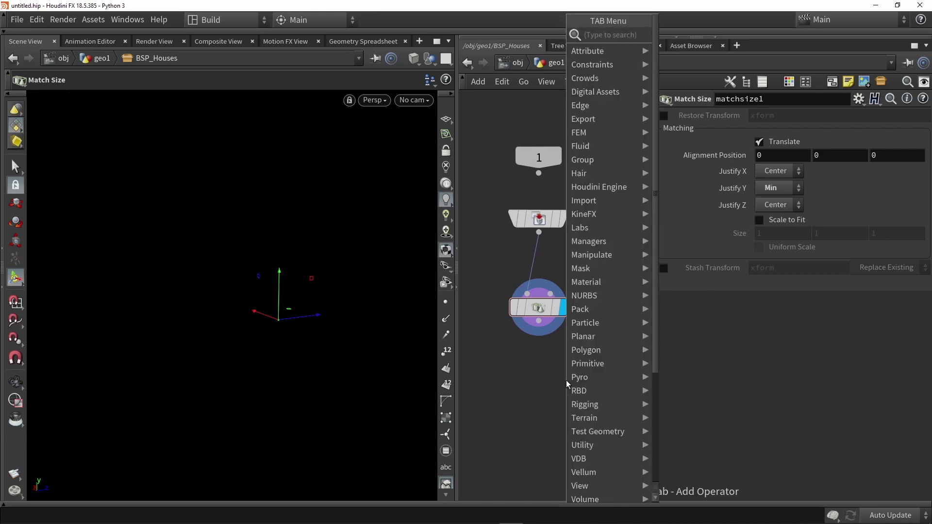
type("building")
key("Return")
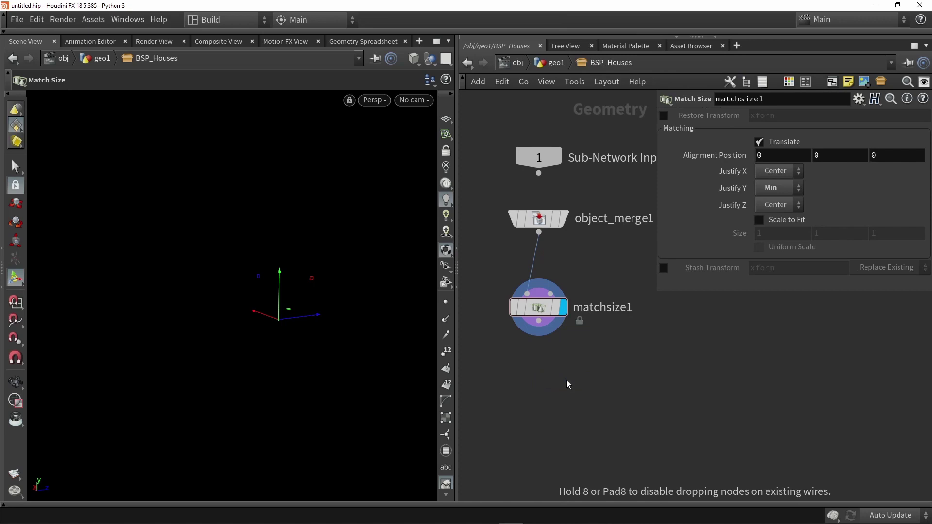
left_click(566, 380)
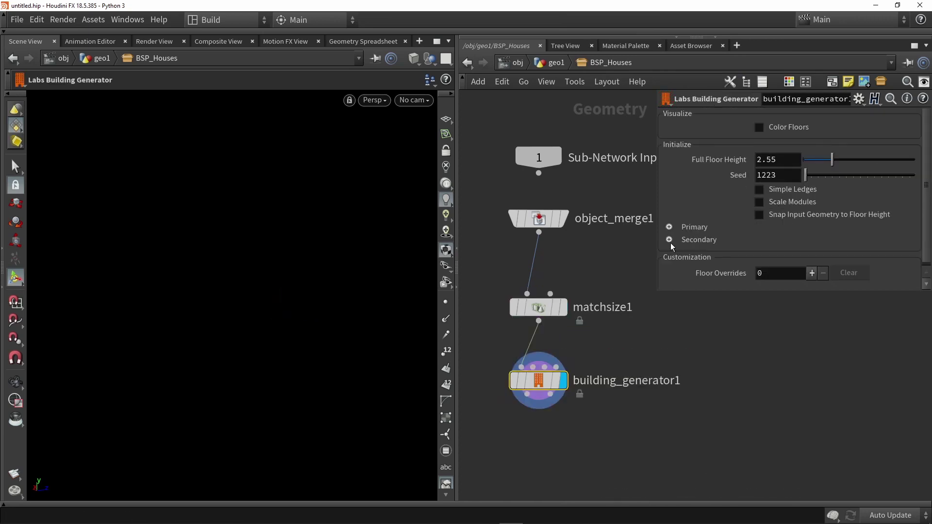
- Set building_generator1's Full Floor Height to 4, enable Snap Input Geometry to Floor Height, and place the node further below matchsize1
key("space+h")
left_click(783, 159)
type("4")
key("Return")
left_click(785, 215)
left_click_drag(531, 368, 531, 438)
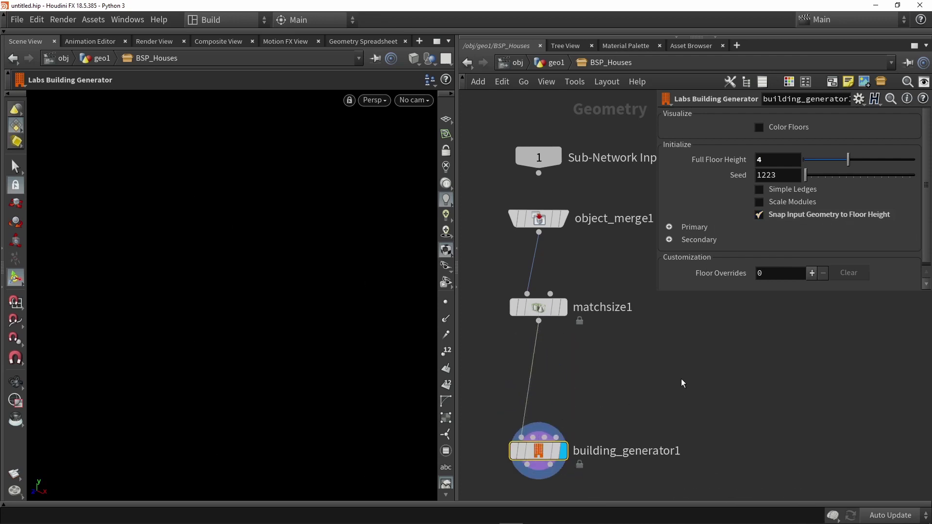
scroll(604, 366, "down", 2)
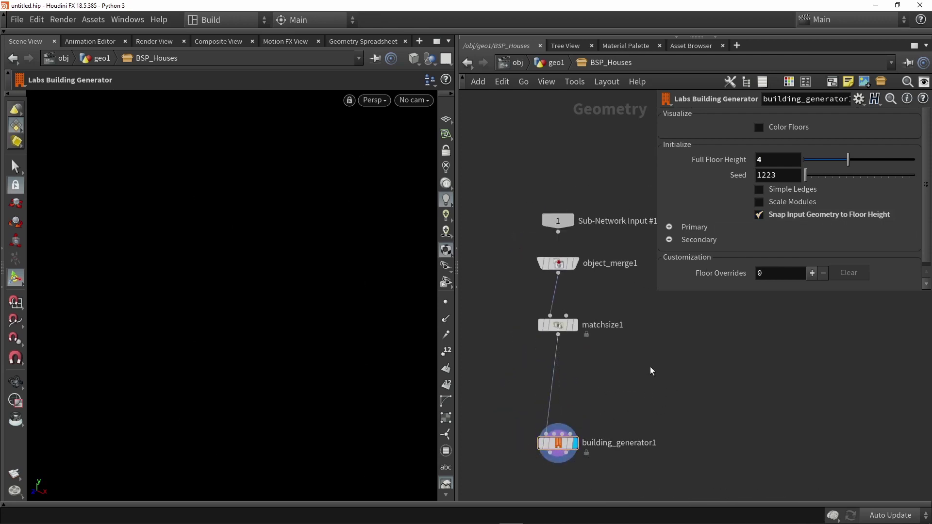
- Add a Box node beside matchsize1 and wire it into the first input of building_generator1 as test geometry
key("Tab")
type("box")
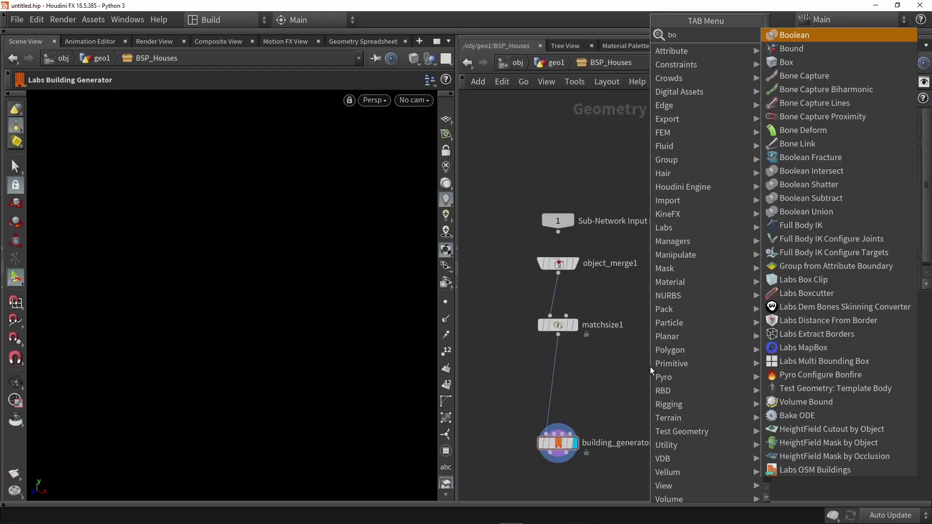
key("Return")
left_click(614, 340)
left_click_drag(618, 348, 546, 430)
- Set box1's Uniform Scale to 4 and stretch the box along X to a size of about 1.45
double_click(754, 207)
key("Return")
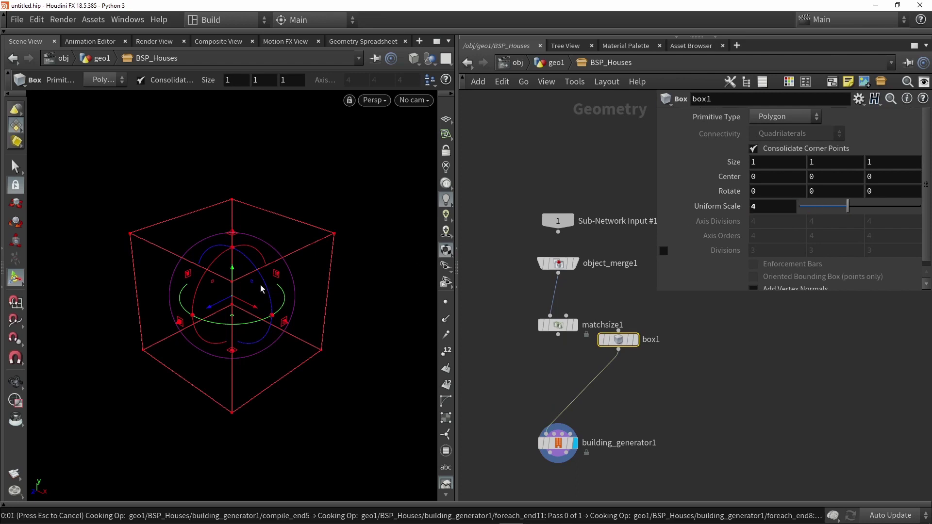
key("Escape")
scroll(267, 272, "down", 5)
left_click_drag(267, 273, 333, 281)
scroll(265, 251, "up", 2)
key("Return")
left_click_drag(301, 324, 390, 349)
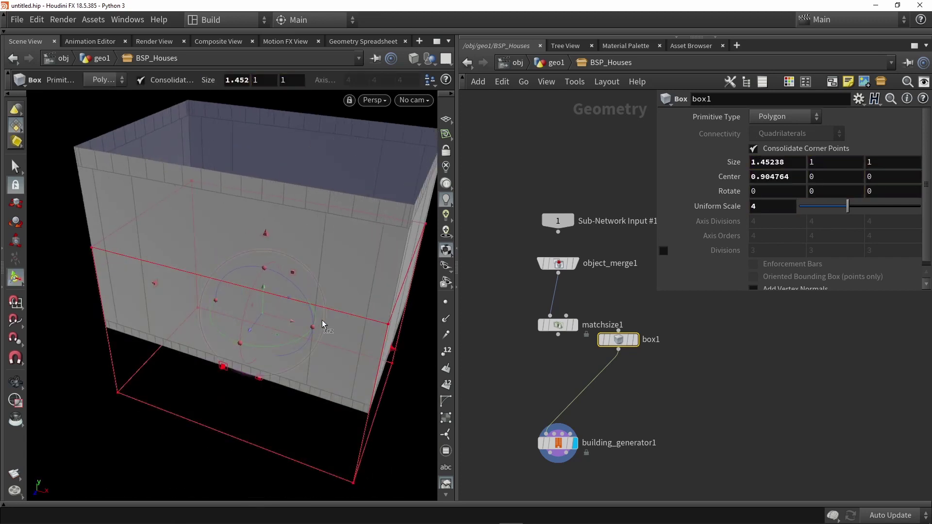
- Disable the Top Ledge and Bottom Ledge in building_generator1's Secondary settings and collapse that section
scroll(567, 410, "up", 3)
left_click(551, 414)
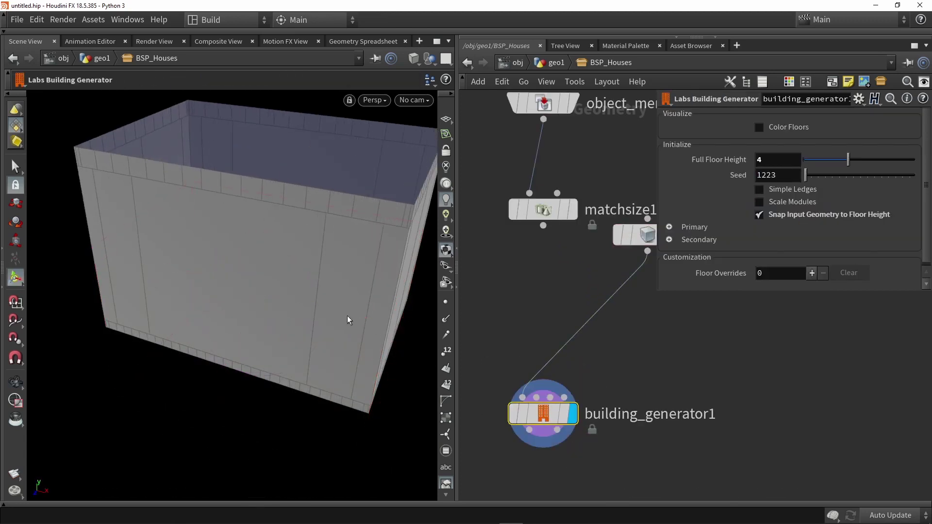
left_click_drag(348, 318, 326, 287, "alt")
scroll(325, 286, "down", 2)
left_click(668, 241)
scroll(665, 239, "down", 1)
scroll(665, 237, "down", 1)
left_click(688, 218)
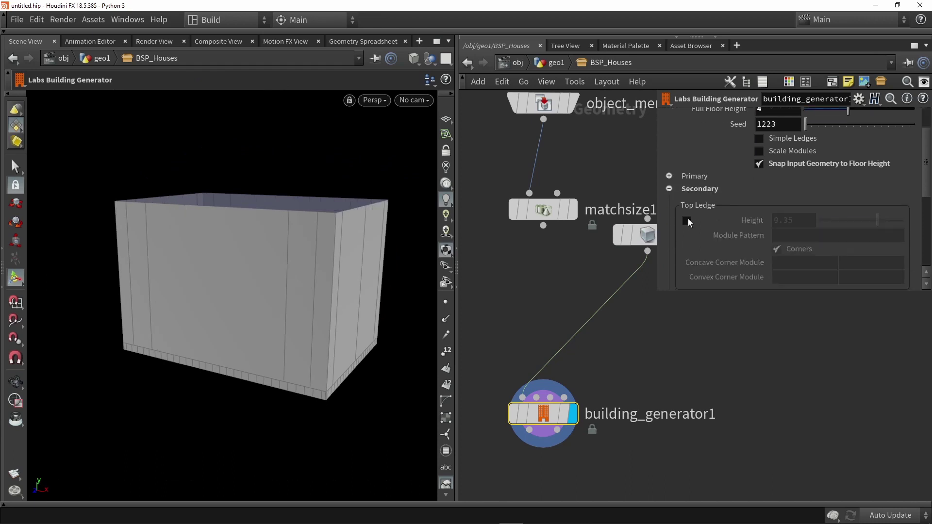
scroll(688, 219, "down", 3)
left_click(687, 192)
scroll(676, 181, "up", 2)
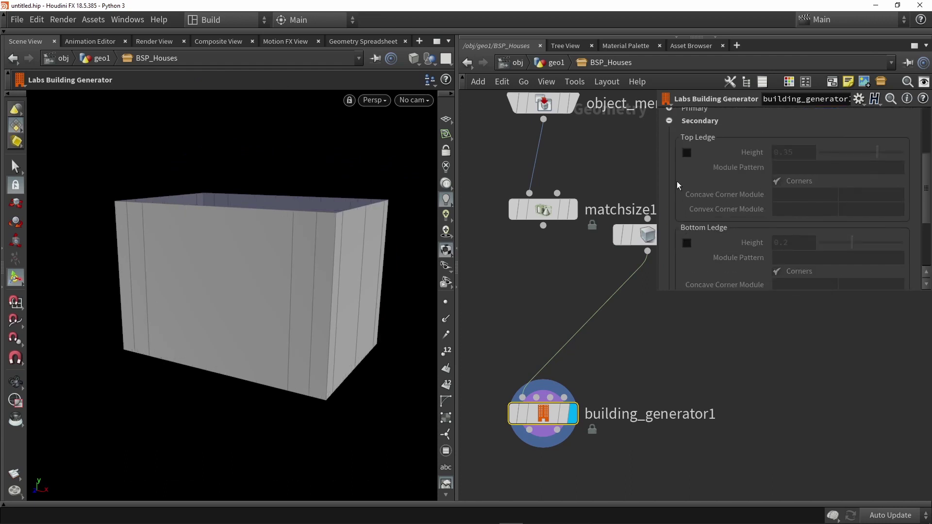
scroll(688, 256, "up", 5)
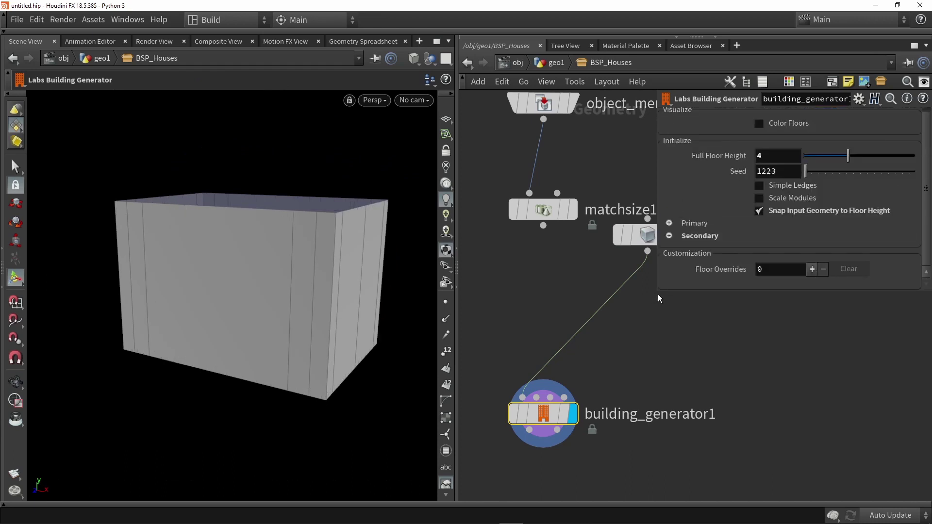
- Examine the inputs of building_generator1, including Volumetric Overrides and Building Modules
left_click_drag(657, 291, 699, 244)
middle_click_drag(701, 300, 645, 290)
middle_click_drag(544, 328, 617, 301)
left_click_drag(576, 378, 624, 429)
middle_click_drag(678, 349, 644, 302)
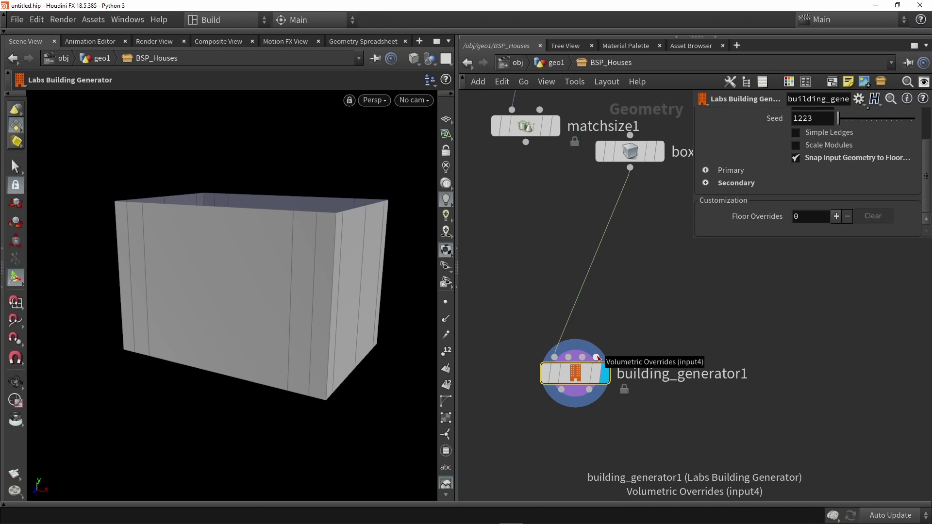
mouse_move(567, 357)
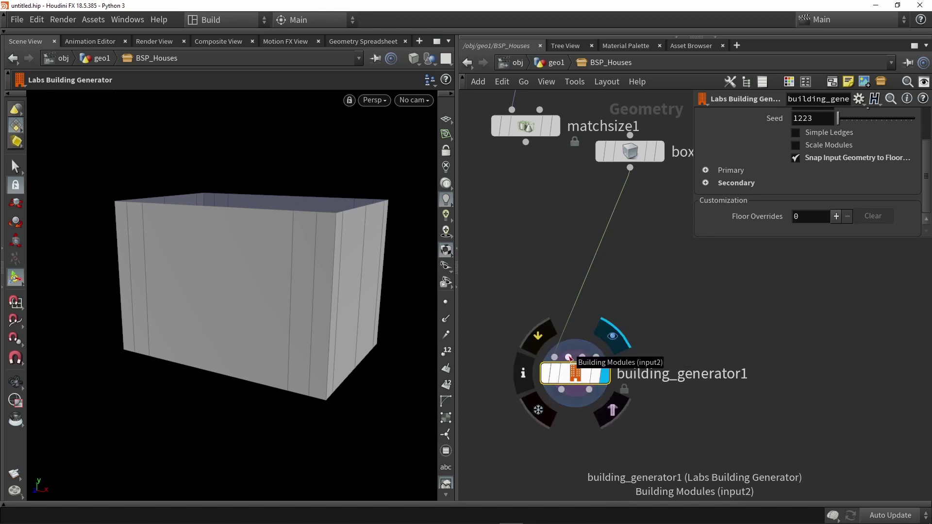
left_click_drag(573, 370, 583, 380)
middle_click_drag(681, 322, 634, 356)
left_click(633, 357)
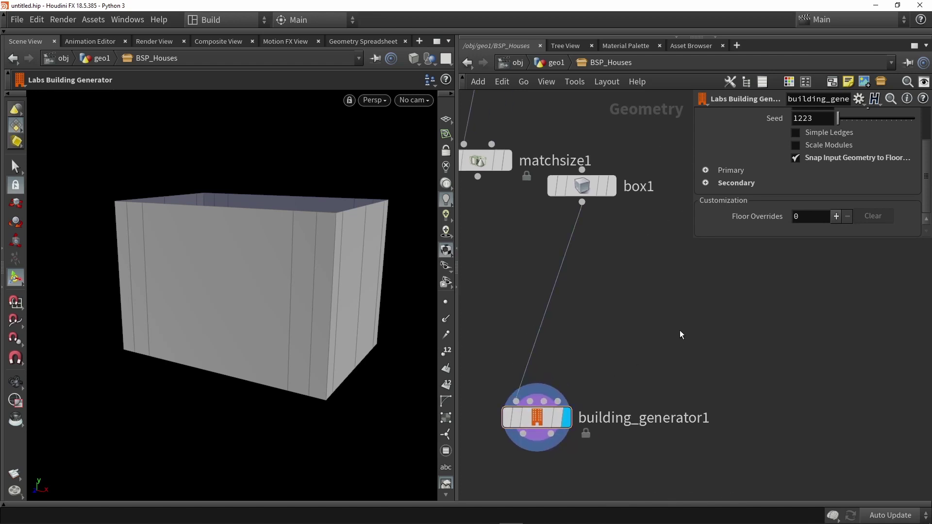
- Add a Labs Building Generator Utility node beside building_generator1, leaving room above it for module geometry
key("Tab")
type("bui")
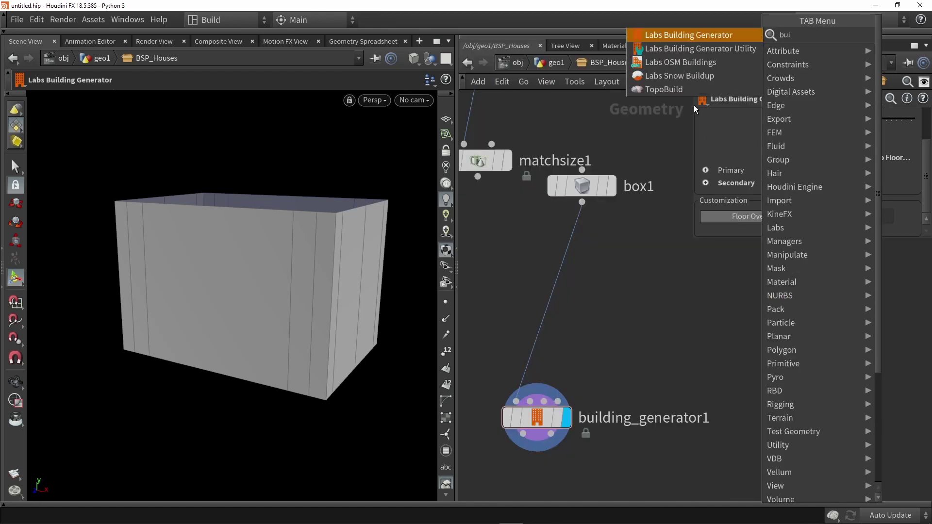
key("Down")
key("Down")
key("Up")
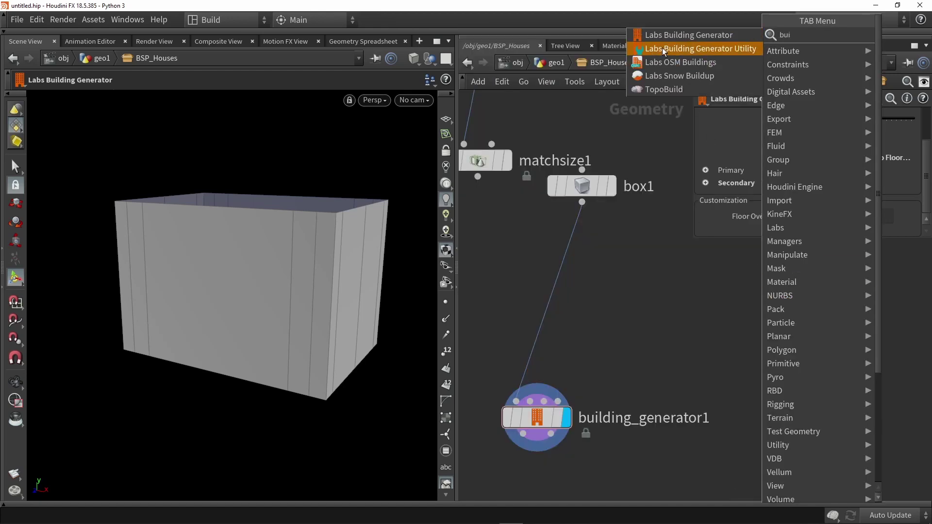
key("Return")
left_click(698, 317)
middle_click_drag(609, 305, 561, 334)
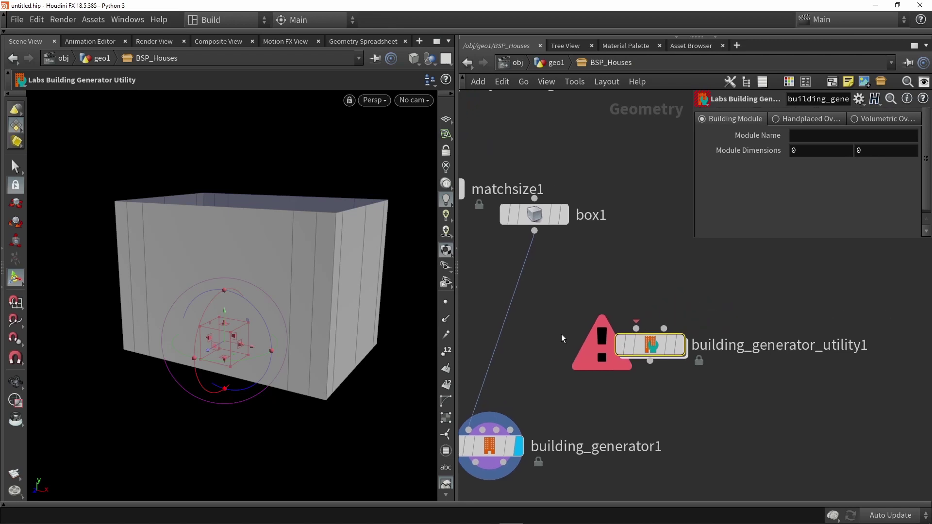
left_click_drag(695, 241, 545, 255)
middle_click_drag(646, 264, 592, 305)
left_click_drag(609, 384, 664, 390)
- Duplicate box1 above building_generator_utility1 and display the copy
left_click_drag(483, 255, 656, 274, "alt")
left_click(682, 275)
left_click_drag(284, 339, 250, 374, "alt")
- Resize box2 into a thin wall panel with Size 1, 1, 0.1 and a Uniform Scale of 1
middle_click(668, 161, "ctrl")
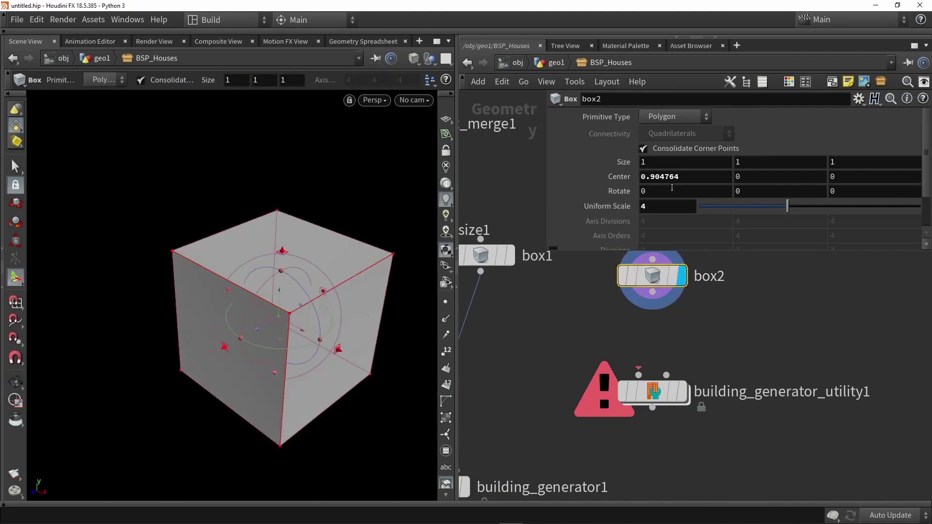
middle_click(658, 210, "ctrl")
left_click_drag(267, 322, 275, 319)
double_click(857, 162)
type("0.1")
key("Return")
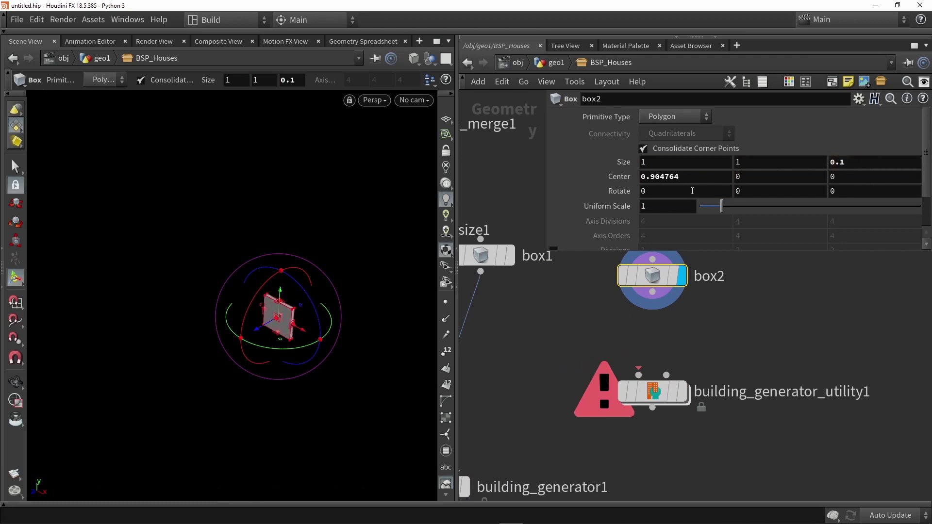
scroll(285, 326, "up", 5)
left_click_drag(277, 314, 292, 312, "alt")
- Connect box2 to the first input of building_generator_utility1 and display the utility node
left_click_drag(651, 291, 646, 371)
key("r")
left_click(652, 368)
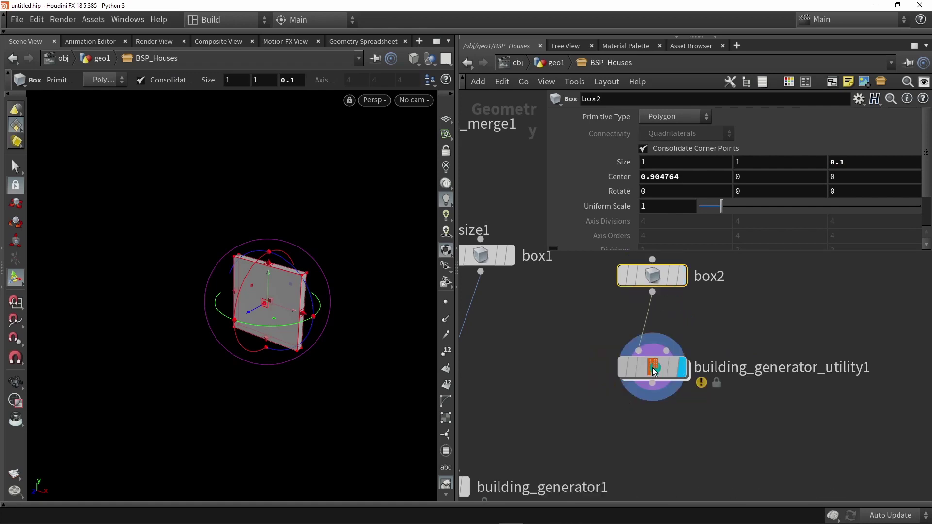
- Name the building module Wall_01 in building_generator_utility1 and set its Module Dimensions to 1 by 1
left_click(654, 372)
left_click(654, 134)
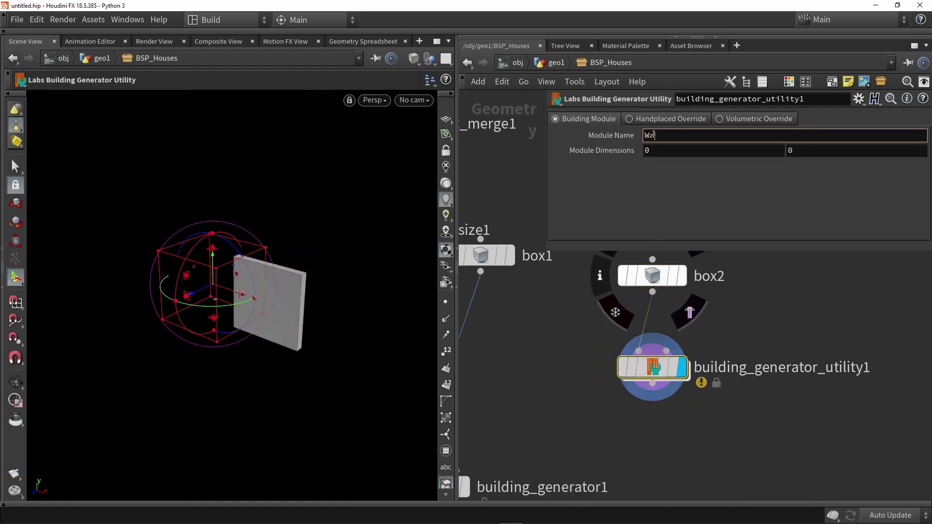
key("Return")
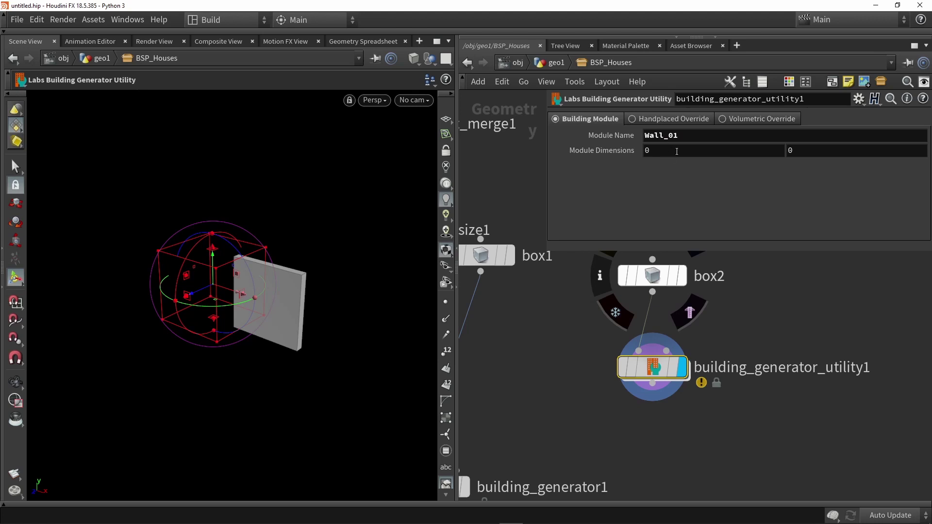
left_click(686, 152)
type("1")
key("Return")
type("1")
key("Return")
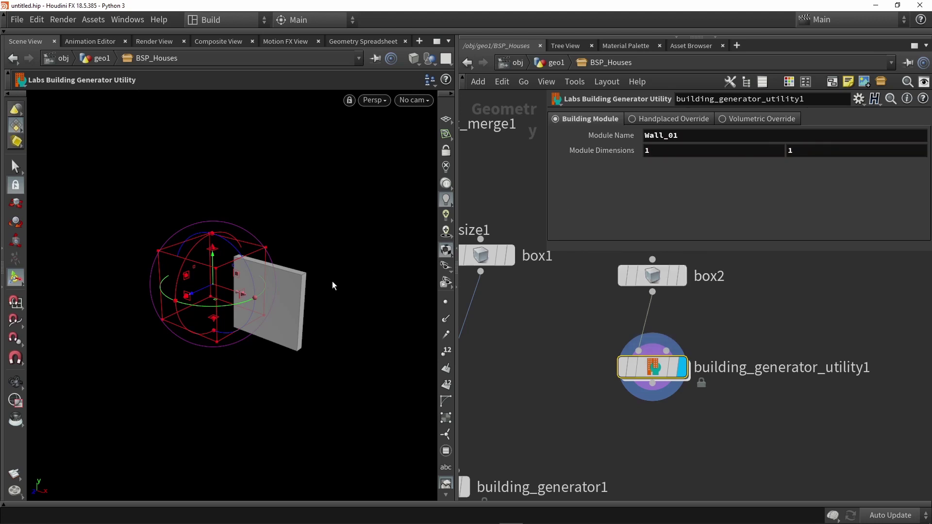
- Add a Color node after building_generator_utility1 and display it
left_click_drag(335, 292, 360, 289, "alt")
middle_click_drag(560, 394, 639, 366)
scroll(720, 389, "down", 2)
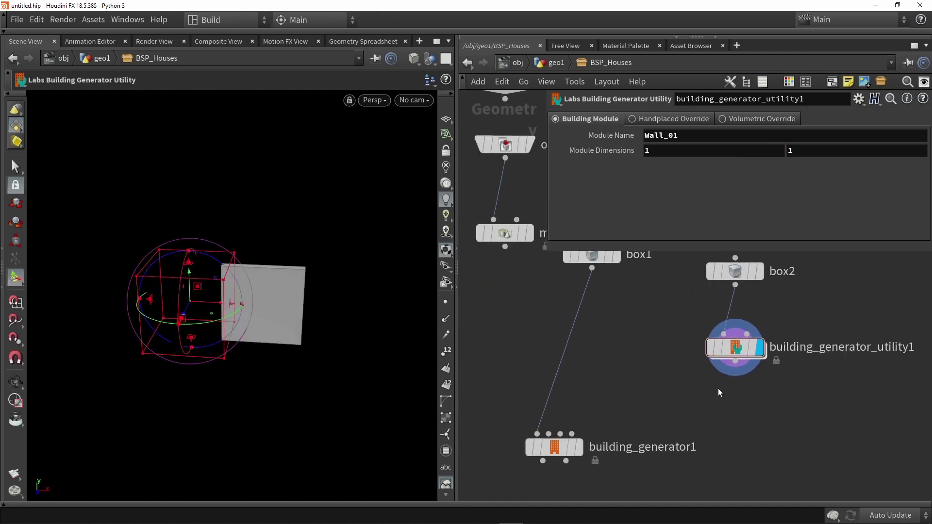
key("Tab")
type("color")
key("Return")
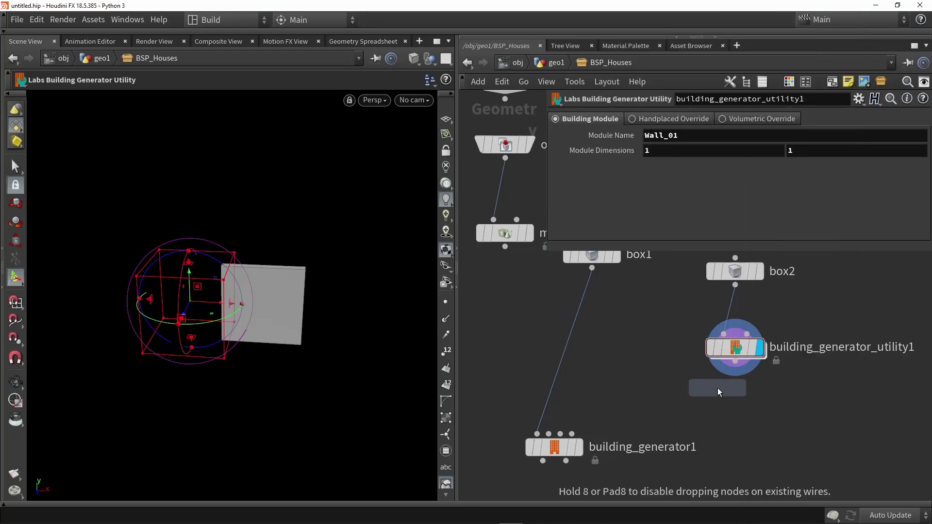
left_click(729, 411)
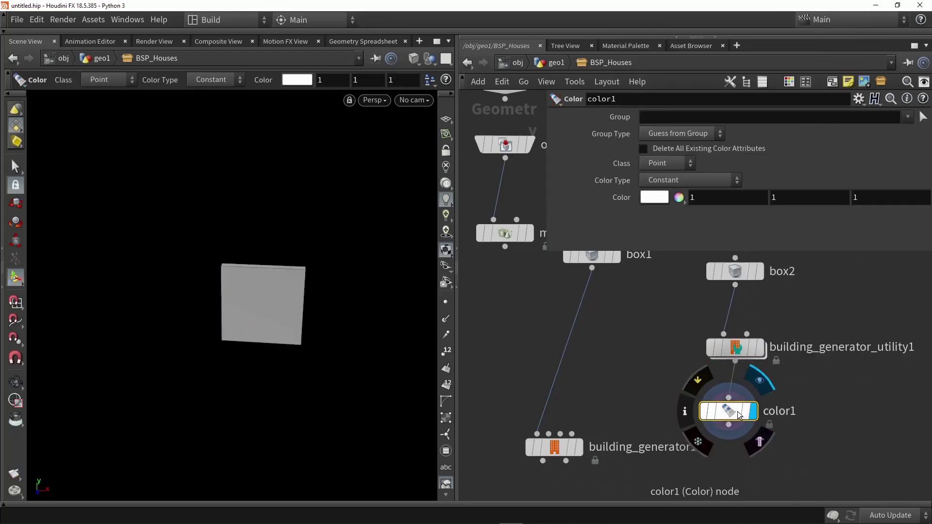
- Set the color of color1 to pure green (0, 1, 0)
left_click(654, 197)
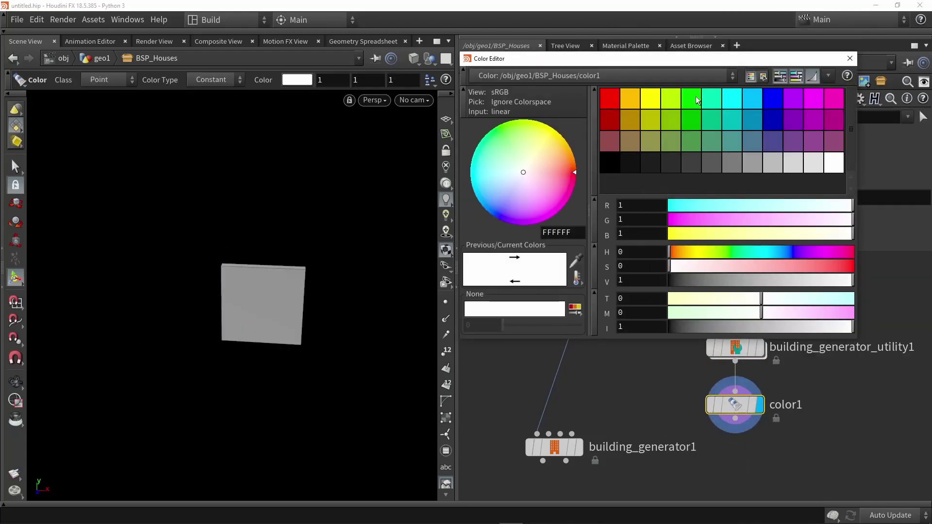
left_click(696, 99)
left_click(849, 58)
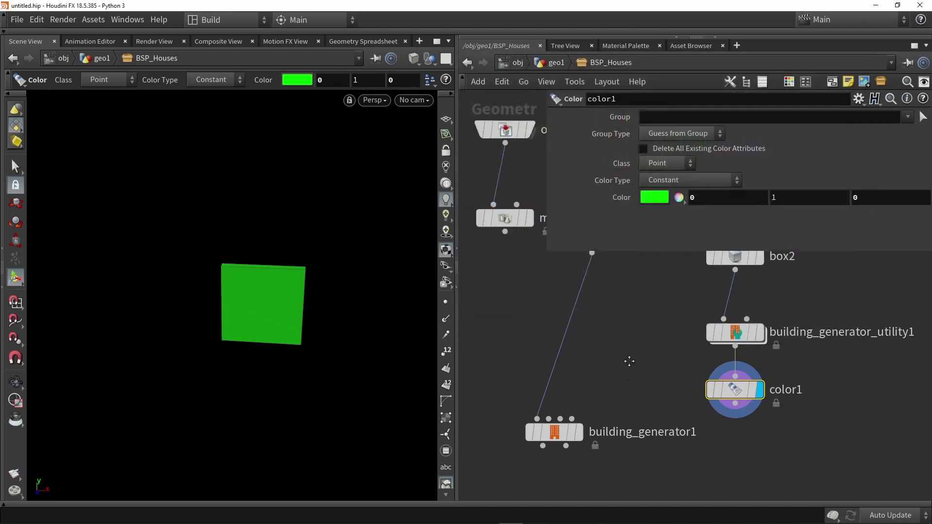
- Connect color1 to the Building Modules input of building_generator1 and display the generator
middle_click_drag(629, 361, 630, 348)
left_click_drag(562, 419, 569, 450)
left_click_drag(736, 390, 545, 438)
left_click(588, 452)
left_click(562, 453)
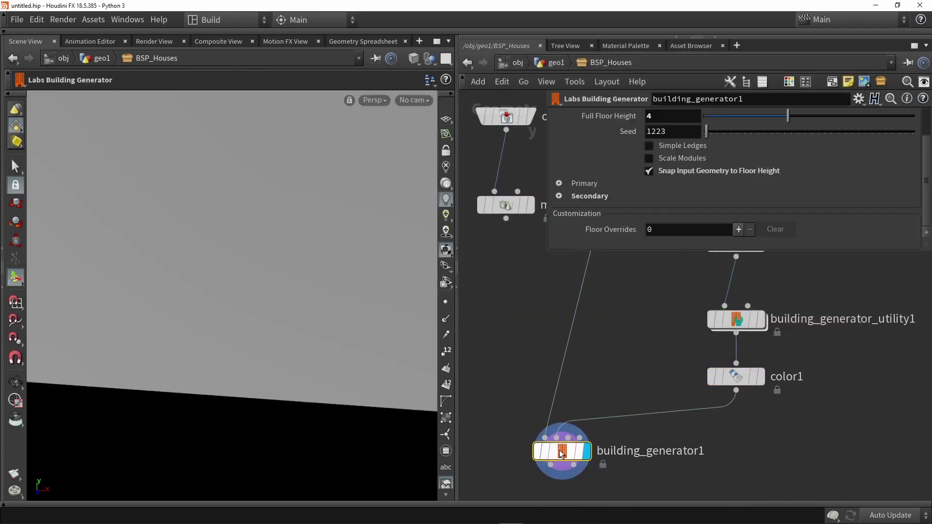
- Set the Primary Facade Module Pattern of building_generator1 to Wall_01
left_click(559, 183)
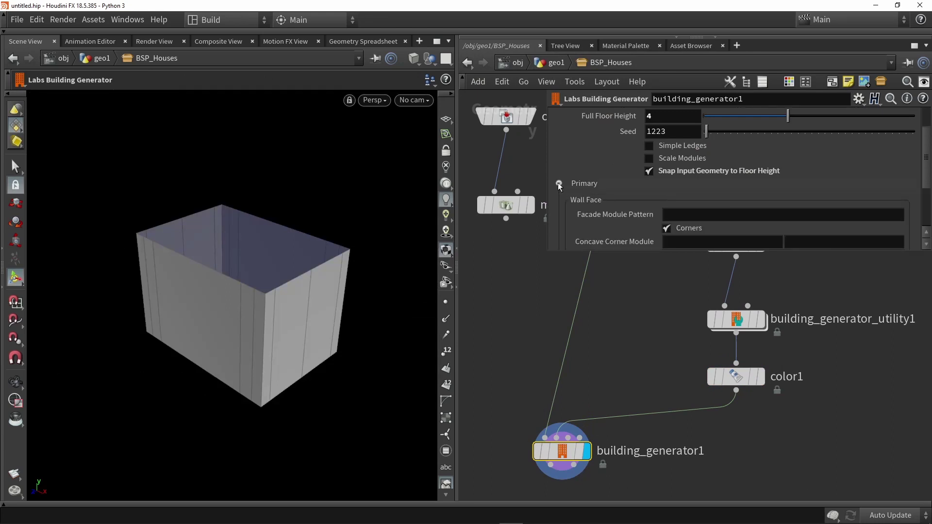
scroll(598, 186, "down", 3)
left_click(674, 164)
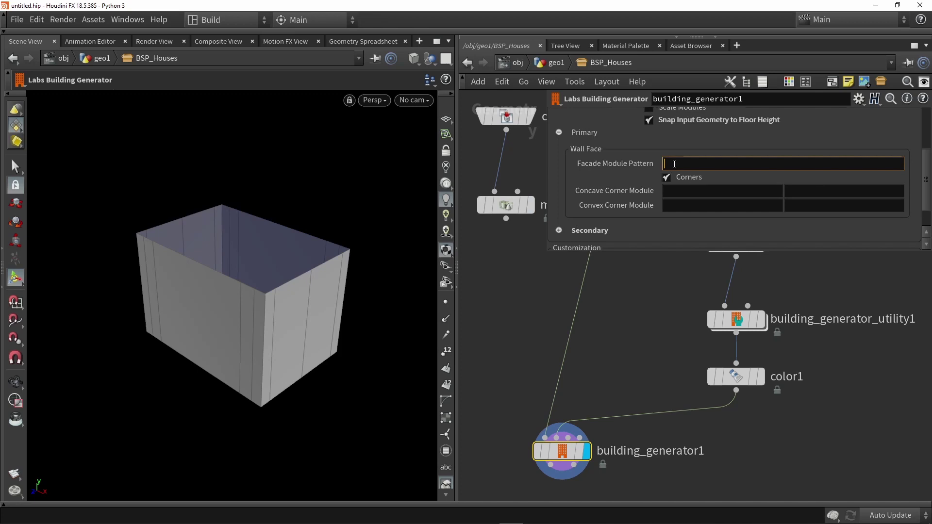
left_click(730, 315)
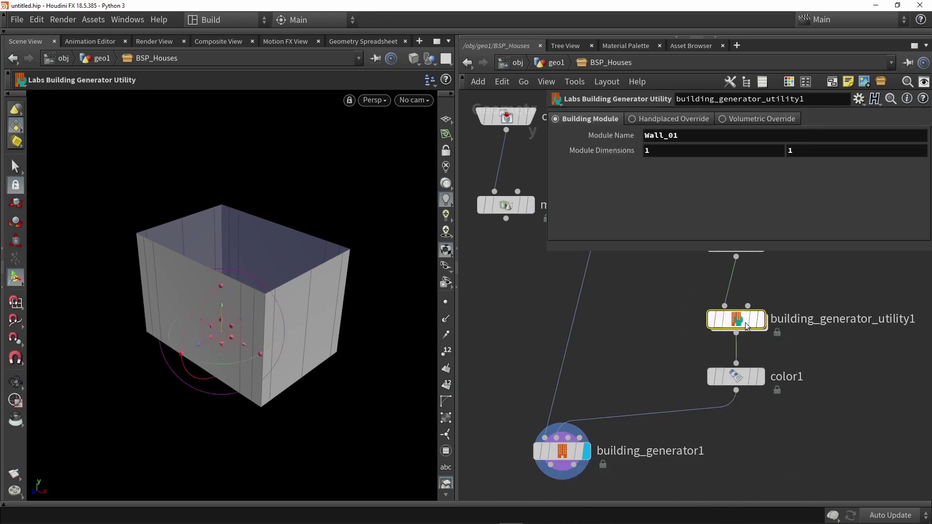
left_click_drag(704, 133, 615, 136)
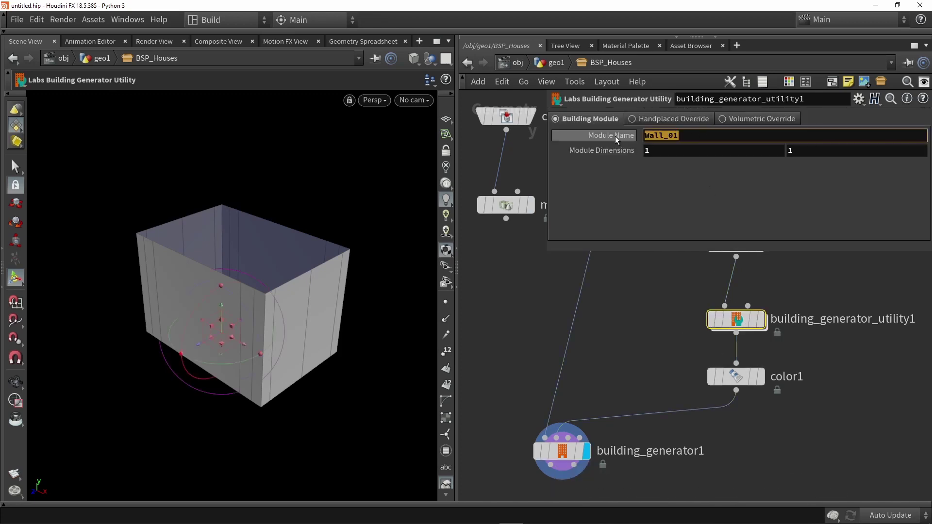
left_click(550, 451)
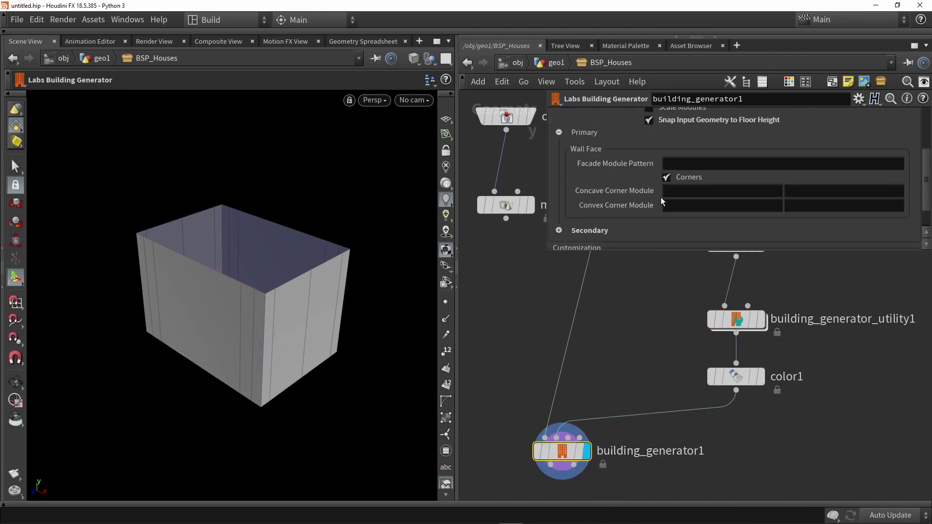
key("Return")
left_click_drag(233, 330, 322, 329, "alt")
key("Return")
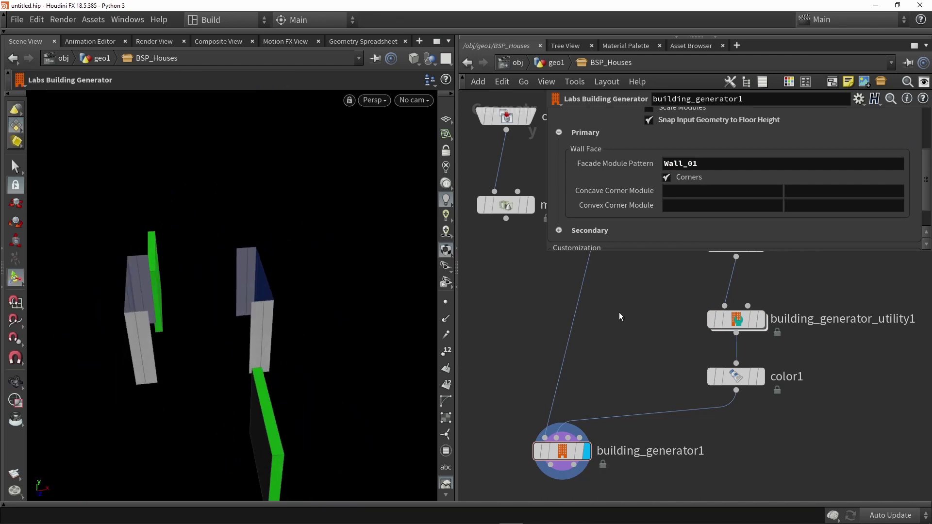
- Reset the Center of box2 to 0, 0, 0
scroll(619, 316, "down", 3)
scroll(654, 329, "up", 3)
left_click(653, 328)
left_click_drag(280, 358, 164, 356)
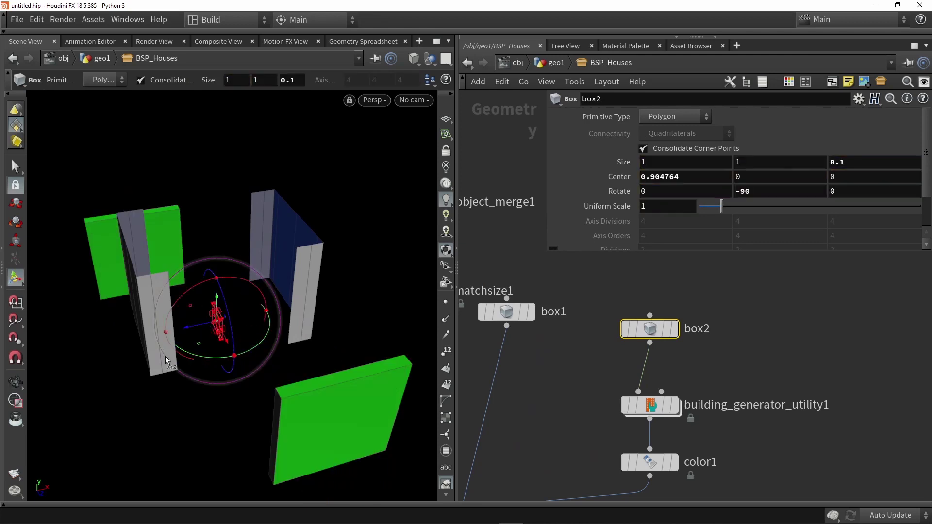
middle_click(621, 178, "ctrl")
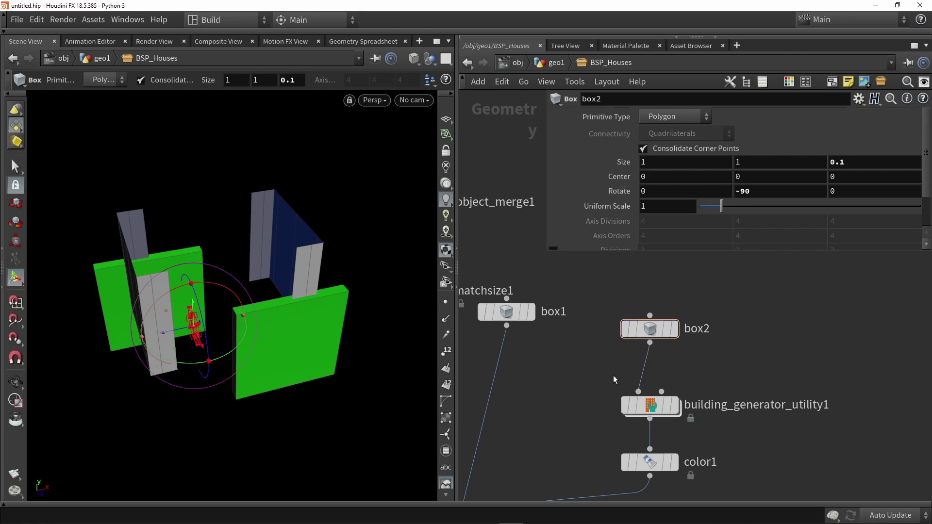
- Insert a Match Size node between box2 and building_generator_utility1
key("Tab")
type("match")
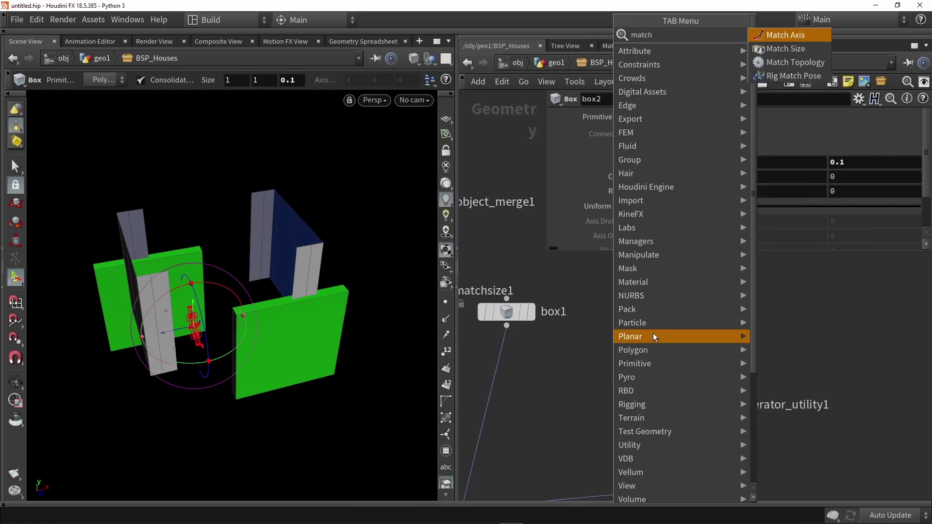
left_click(775, 49)
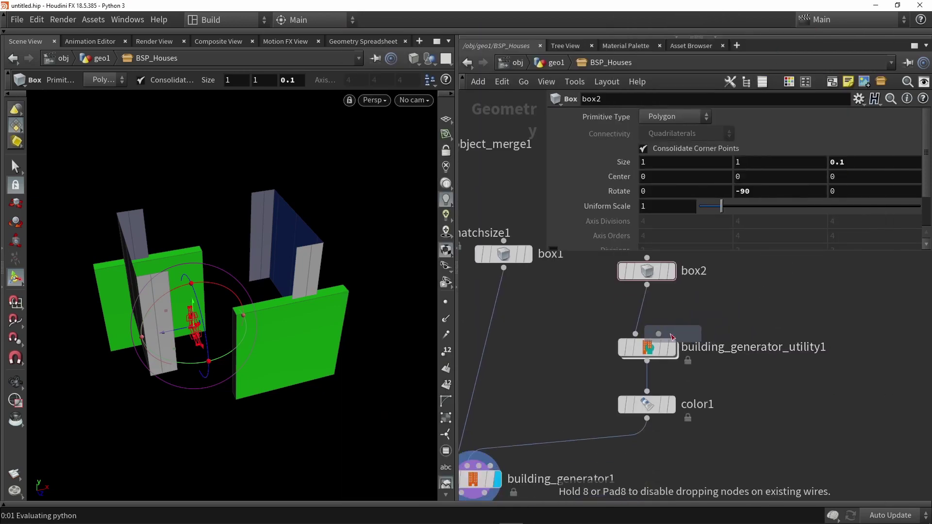
left_click(643, 310)
scroll(646, 311, "up", 2)
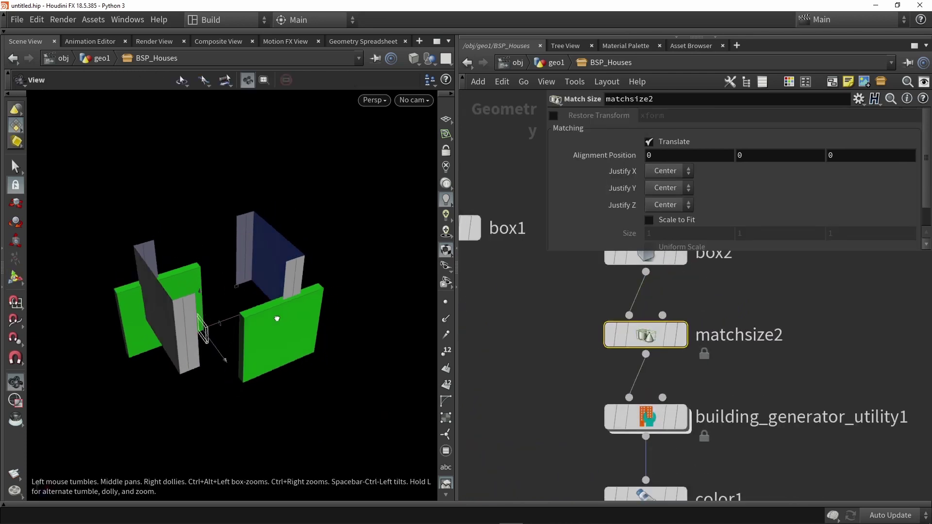
- Set Justify Y of matchsize2 to Min and adjust its Justify Z alignment
left_click(665, 175)
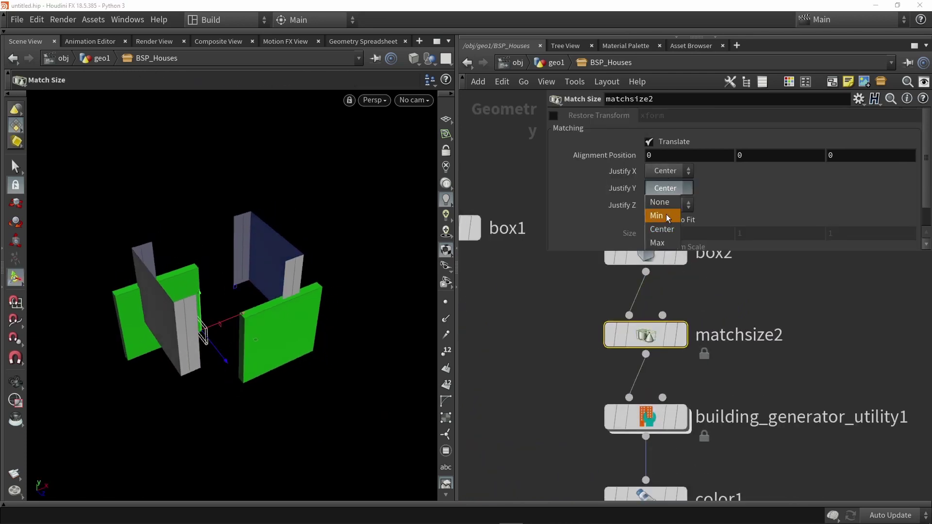
left_click(666, 214)
left_click(665, 171)
left_click(663, 210)
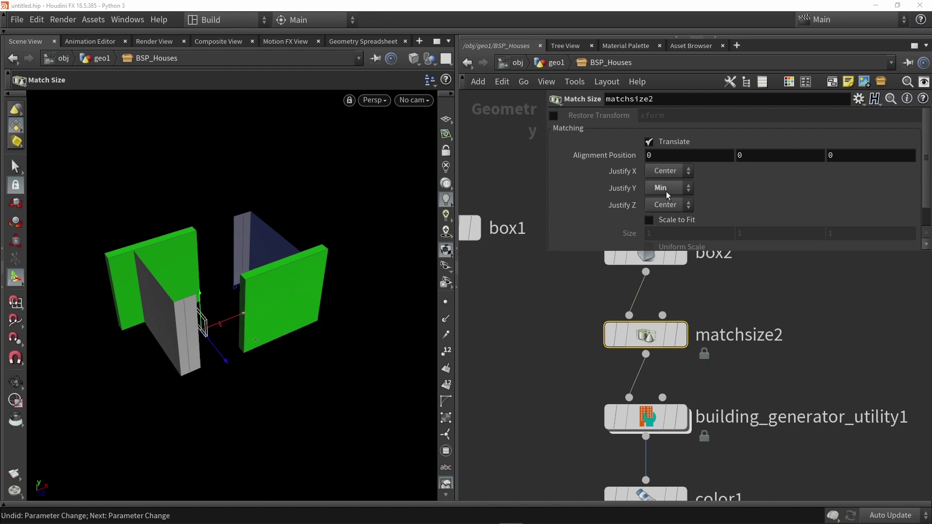
left_click(668, 205)
left_click(662, 233)
- Enlarge box1 in the viewport to a size of about 3.73 by 3.27 by 3.26
key("space")
scroll(210, 336, "up", 3)
scroll(206, 337, "down", 1)
left_click_drag(206, 337, 335, 306)
scroll(576, 363, "down", 5)
middle_click_drag(544, 350, 578, 353)
left_click(565, 300)
left_click_drag(318, 296, 54, 481)
left_click_drag(246, 321, 280, 138, "alt")
left_click_drag(265, 243, 340, 214, "alt")
scroll(533, 437, "up", 2)
- Enable Scale Modules on building_generator1
left_click(553, 453)
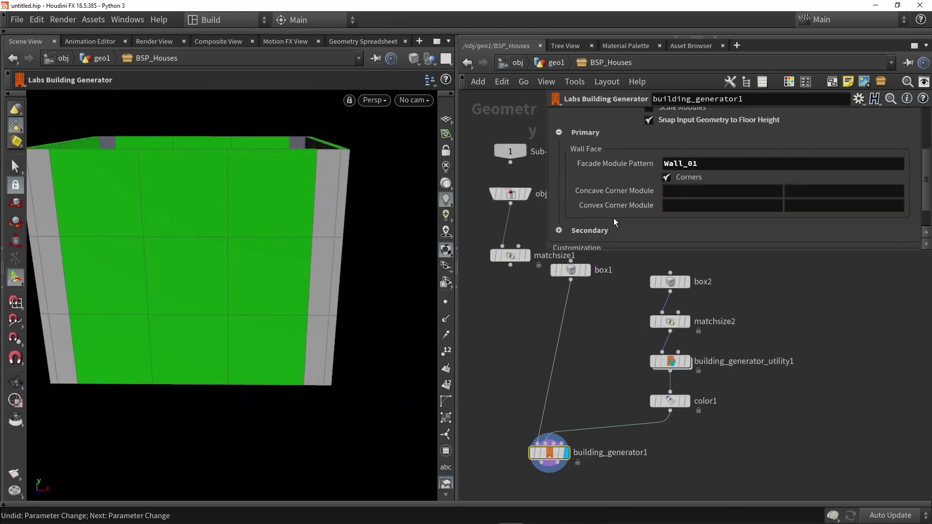
scroll(623, 194, "up", 3)
left_click(671, 192)
left_click(671, 192)
key("Escape")
left_click_drag(281, 202, 310, 256)
key("Return")
right_click_drag(310, 255, 310, 217, "alt")
left_click_drag(309, 223, 247, 307, "alt")
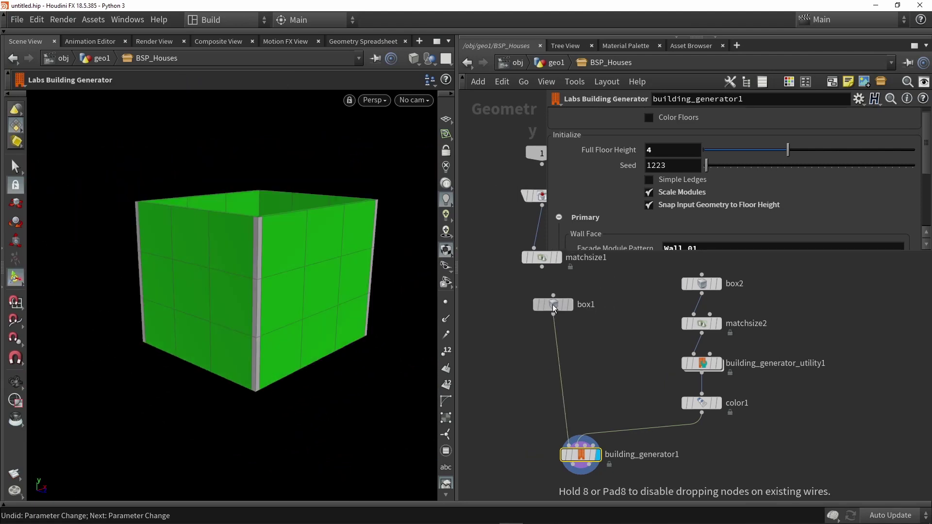
- Duplicate box1 beside the original and place a Boolean node below the two boxes
left_click_drag(553, 304, 592, 299)
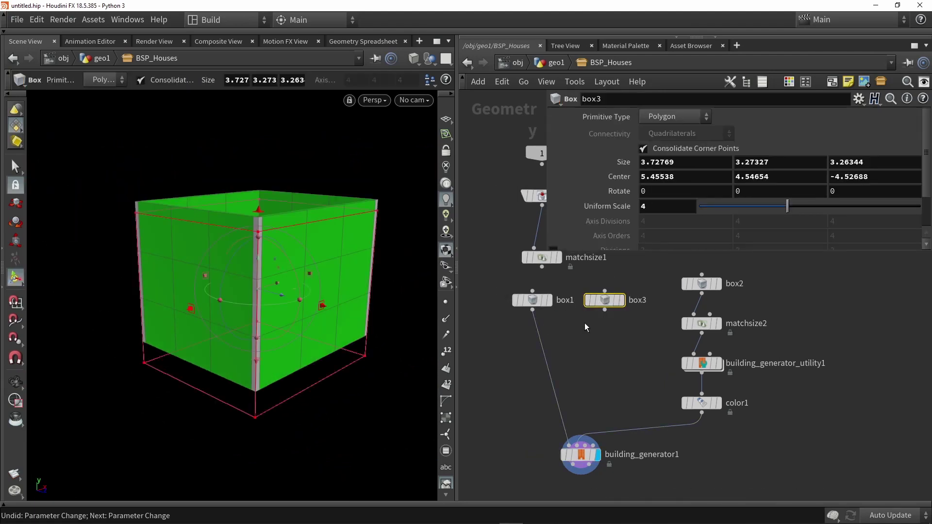
key("Tab")
type("o")
key("BackSpace")
type("boo")
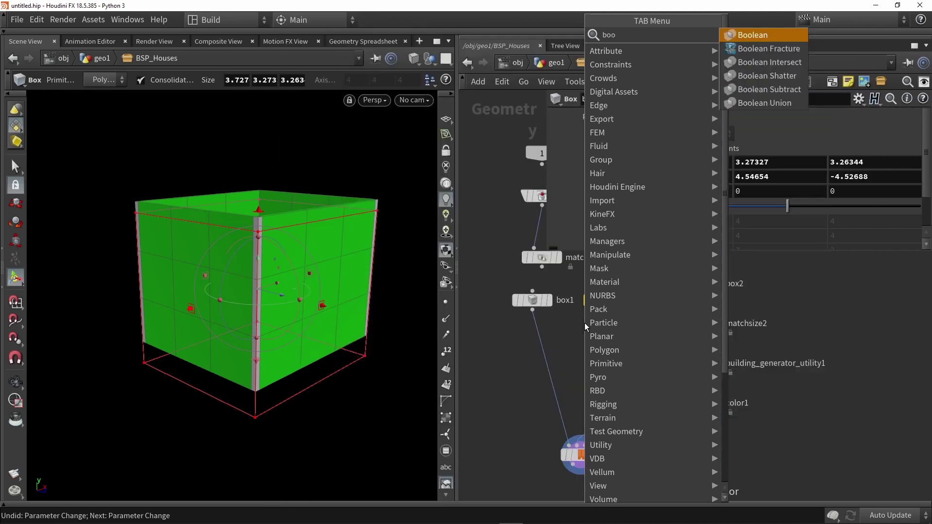
key("Return")
left_click(587, 339)
left_click(588, 342)
- Connect box1 and box3 to the first and second inputs of boolean1 and display the Boolean
left_click(532, 313)
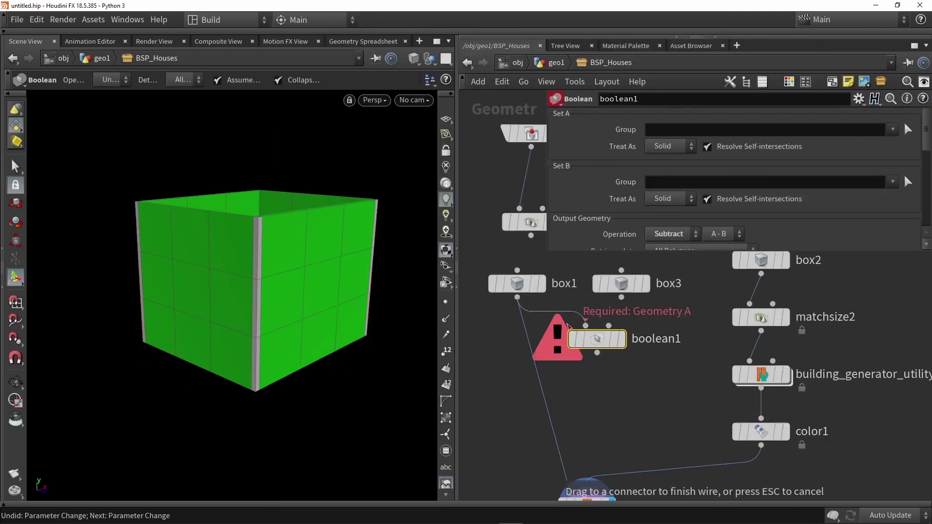
left_click(580, 330)
scroll(577, 339, "up", 2)
left_click(622, 298)
left_click(591, 366)
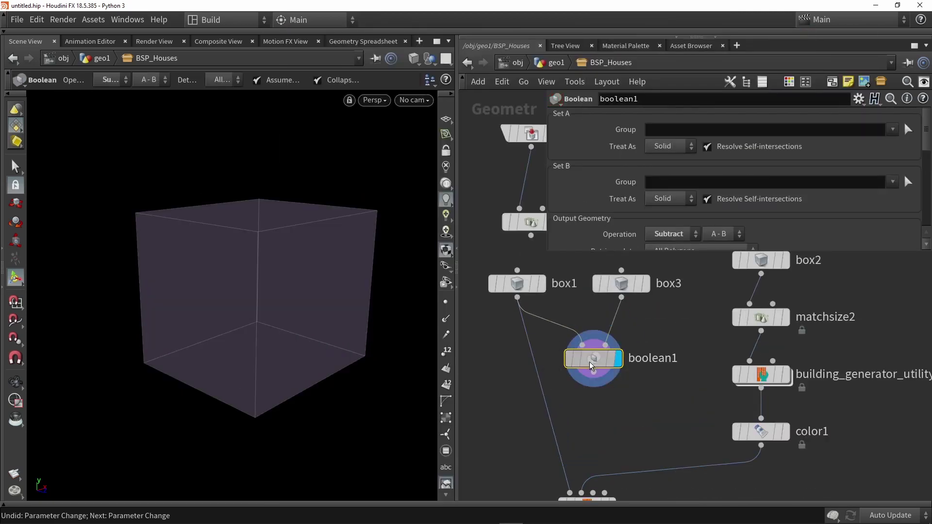
- Lower the top of box1 in the viewport and set the operation of boolean1 to Union
left_click(528, 288)
left_click_drag(256, 208, 261, 250)
left_click(593, 359)
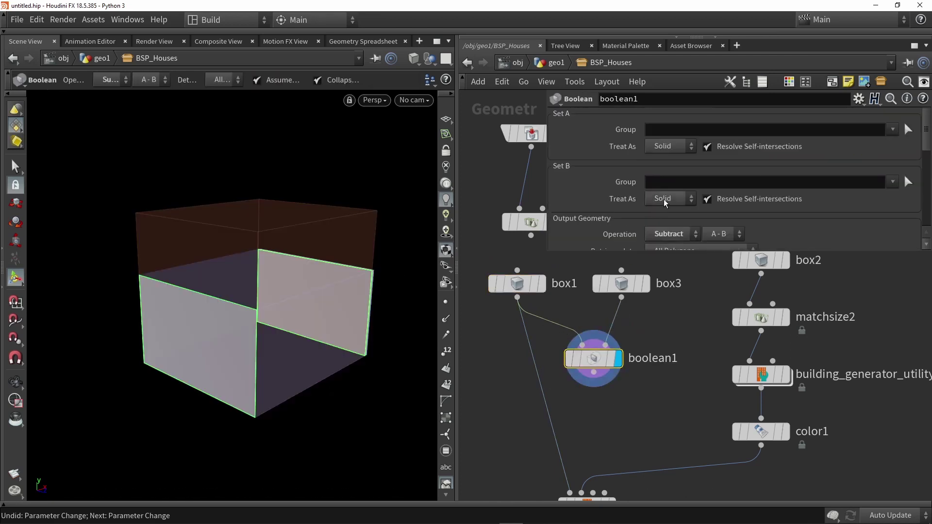
left_click(672, 234)
left_click(674, 253)
- Offset box3 so it only partly overlaps box1, and feed boolean1 into building_generator1 as the displayed building
left_click(622, 284)
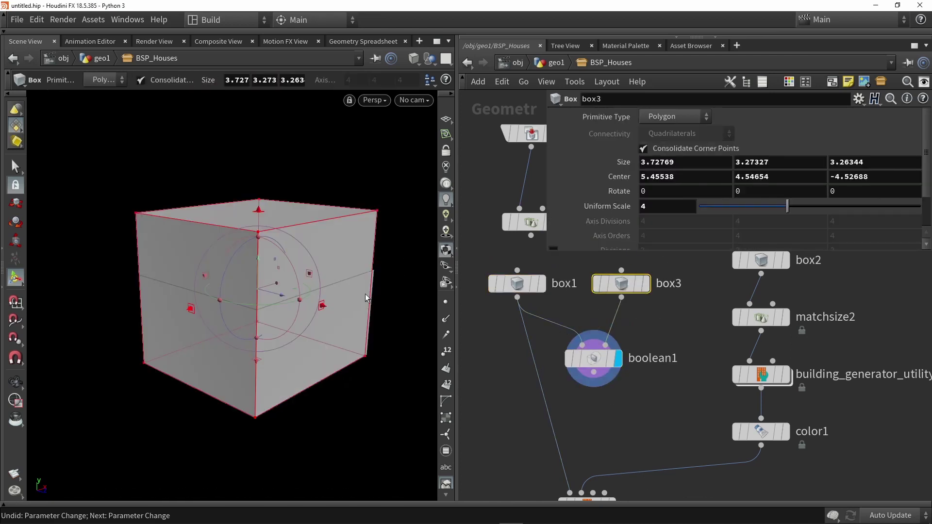
left_click_drag(269, 291, 377, 349)
right_click_drag(376, 349, 306, 368, "alt")
left_click_drag(305, 369, 320, 312, "alt")
middle_click_drag(619, 413, 603, 356)
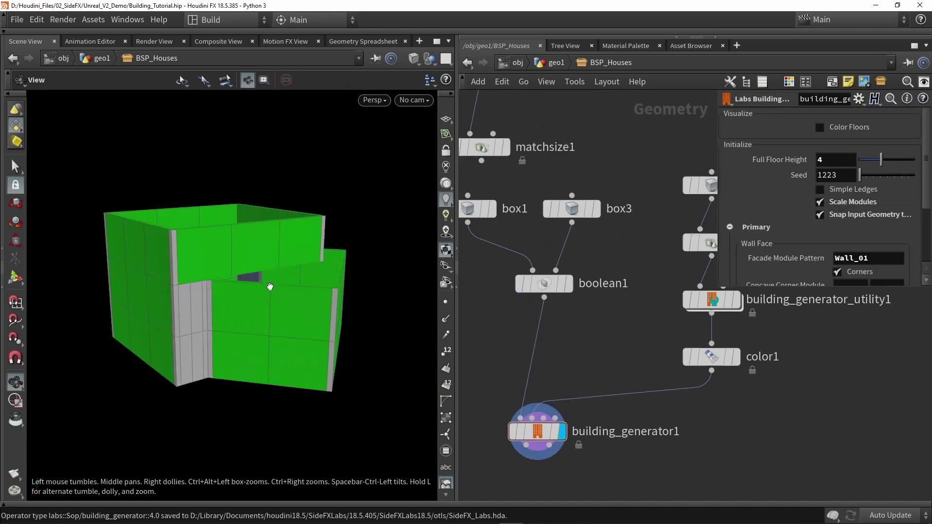
left_click_drag(266, 277, 299, 307)
- Rename the module in building_generator_utility1 as Wall*A
middle_click_drag(574, 350, 538, 319)
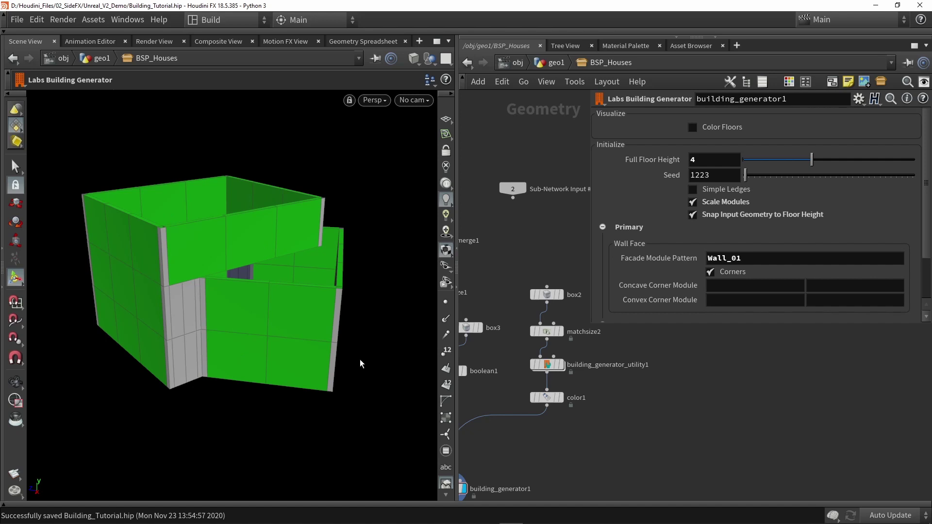
scroll(558, 378, "up", 2)
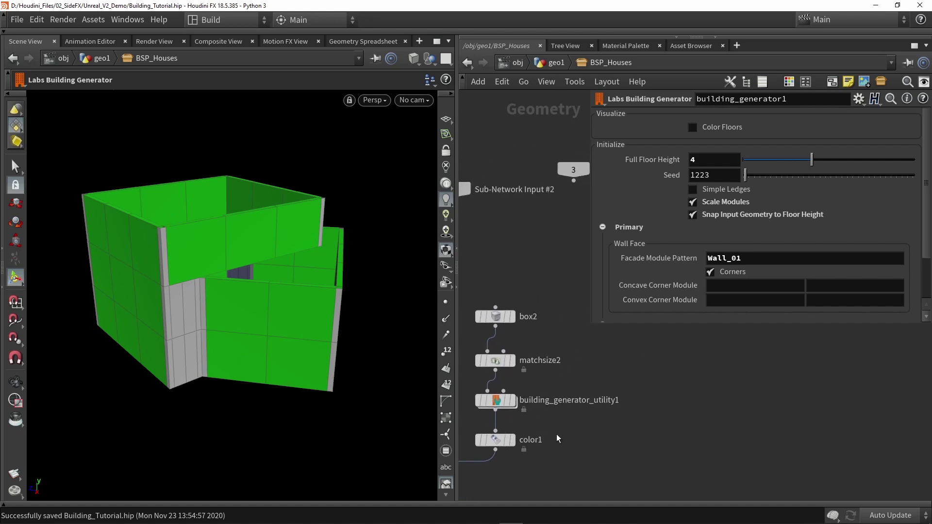
left_click(495, 401)
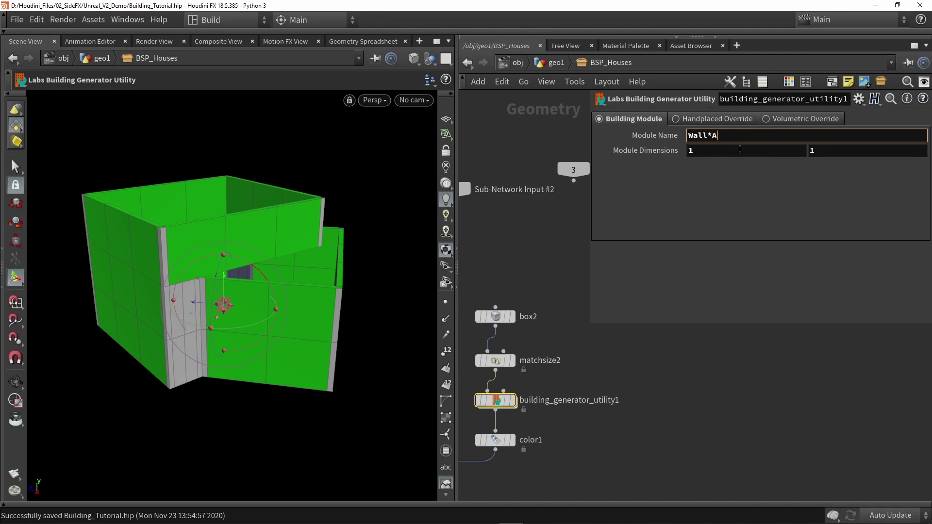
key("Return")
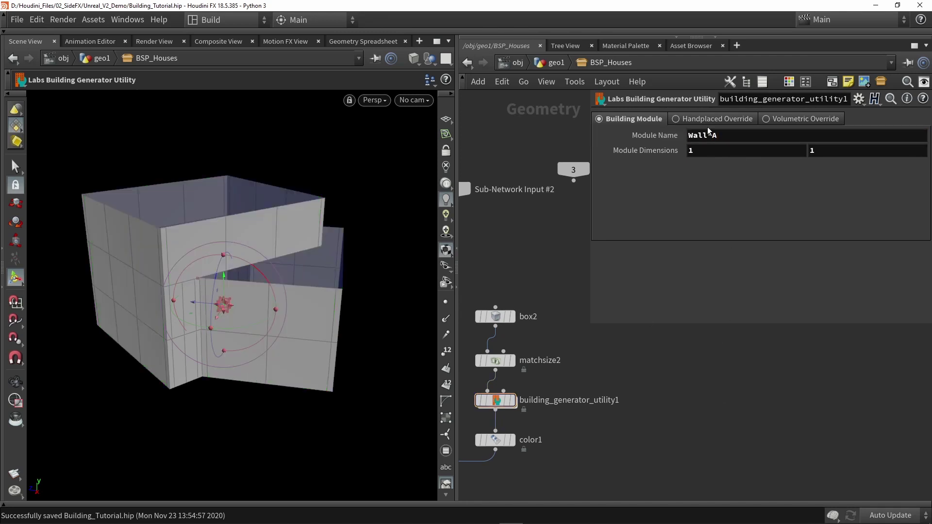
- Duplicate building_generator_utility1 and color1 beside the originals, fed from matchsize2, and display the copied utility node
left_click_drag(564, 471, 592, 402)
left_click(596, 397)
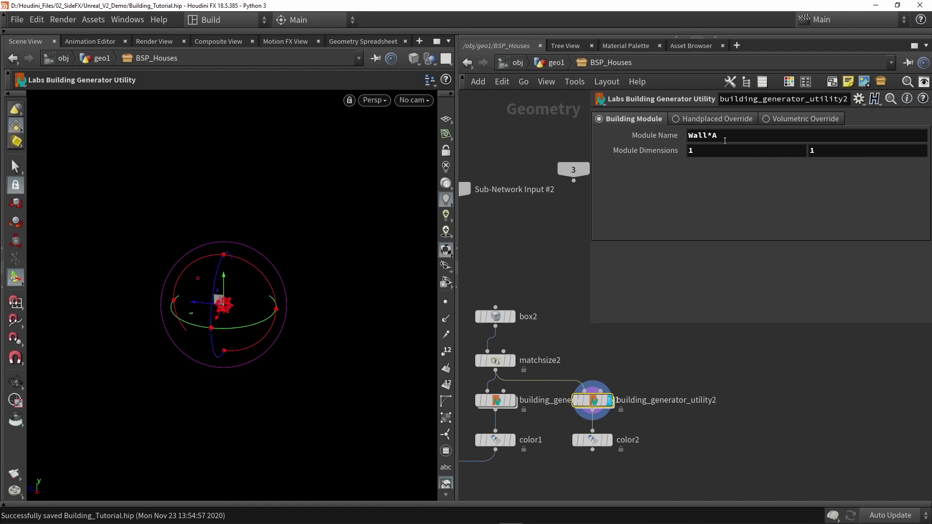
left_click(772, 377)
middle_click_drag(713, 427, 802, 375)
- Set the color of color2 to blue (0, 0.5, 1)
left_click(679, 389)
left_click(699, 199)
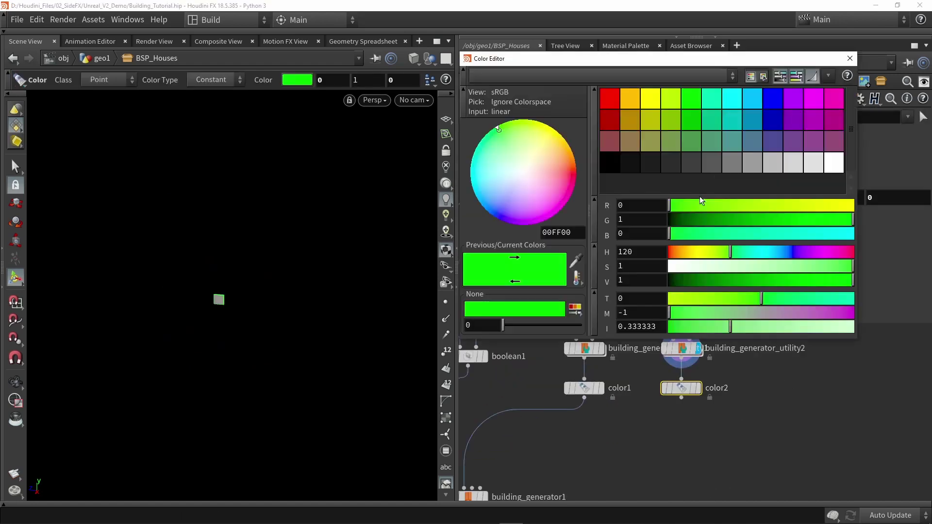
left_click(760, 99)
left_click(851, 60)
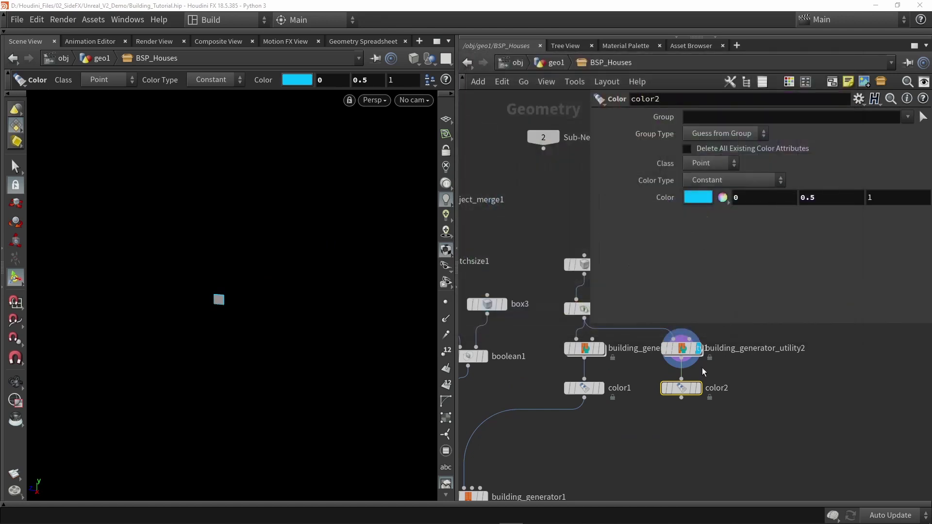
- Merge color1 and color2 and feed the result into the Building Modules input of building_generator1
left_click_drag(718, 418, 580, 388)
left_click(584, 398)
left_click(618, 422, "alt")
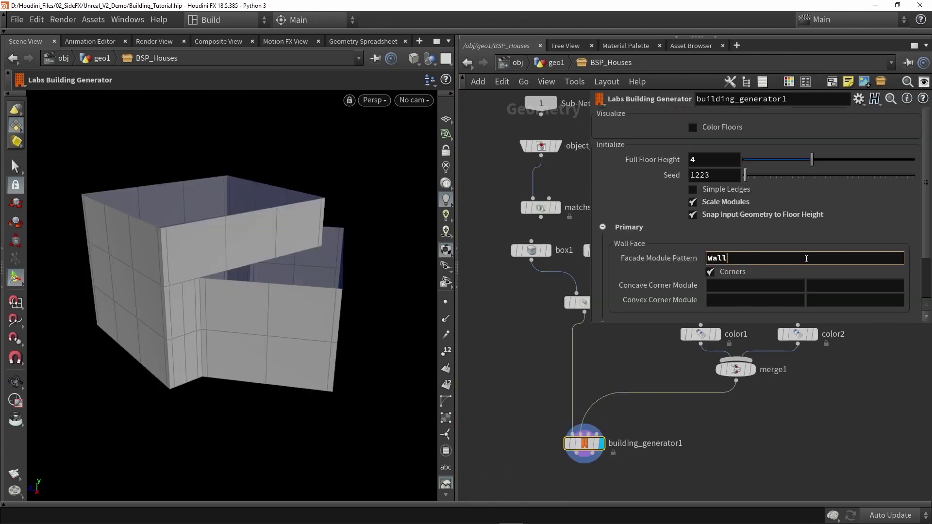
- Set the Facade Module Pattern of building_generator1 to Wall*
key("Return")
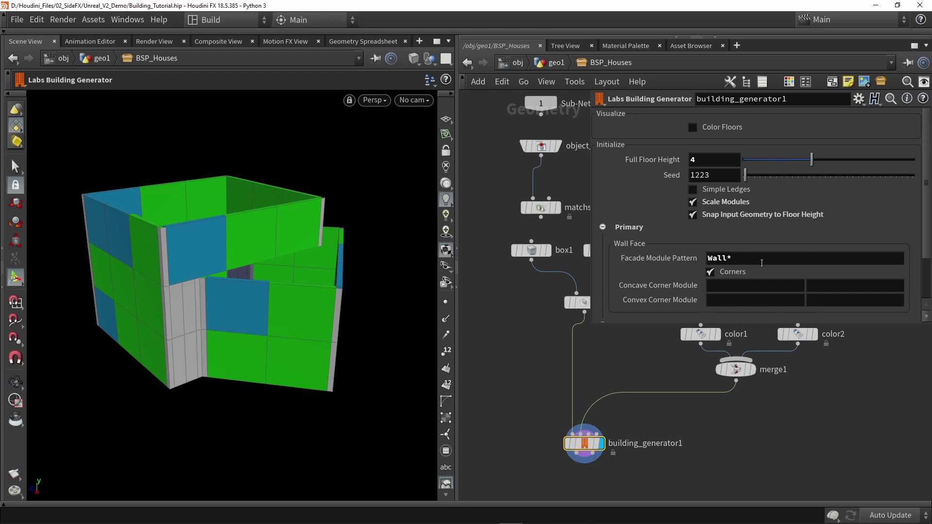
key("Escape")
mouse_move(249, 291)
left_mouse_down()
mouse_move(233, 252)
mouse_move(243, 235)
mouse_move(281, 228)
mouse_move(252, 314)
mouse_move(250, 287)
left_mouse_up()
- Set the Seed of building_generator1 to 56535 and inspect the wall variation from several sides
left_click_drag(745, 175, 839, 174)
key("Escape")
mouse_move(223, 323)
left_mouse_down()
mouse_move(288, 306)
mouse_move(262, 296)
mouse_move(220, 319)
left_mouse_up()
key("Return")
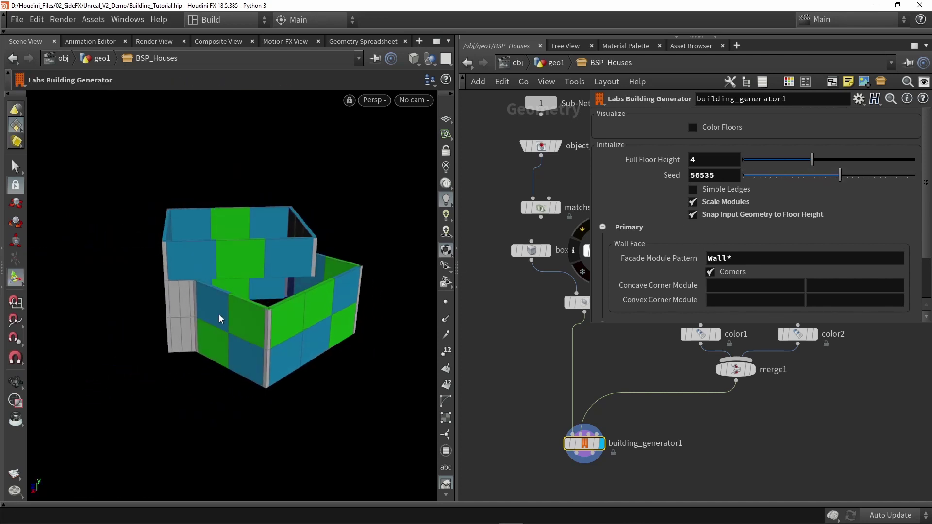
key("Escape")
left_click_drag(220, 359, 287, 323)
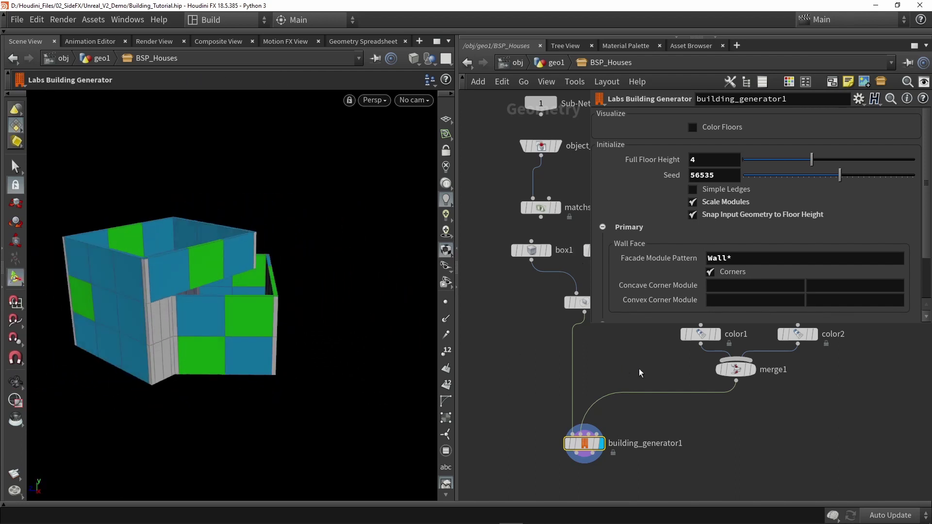
- Reposition merge1 slightly lower beneath the two Color nodes
middle_click_drag(659, 369, 571, 418)
scroll(575, 420, "down", 2)
left_click_drag(637, 420, 658, 432)
scroll(708, 300, "down", 1)
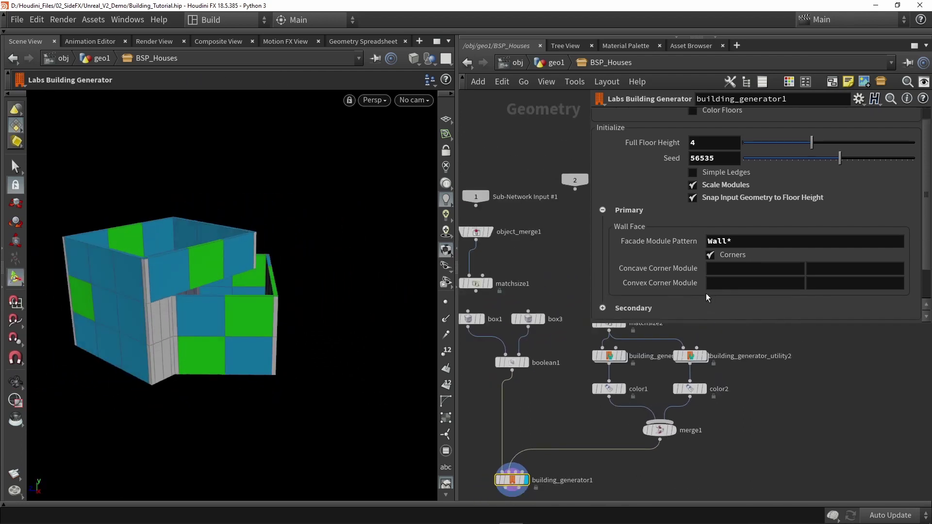
left_click(710, 256)
scroll(645, 429, "down", 2)
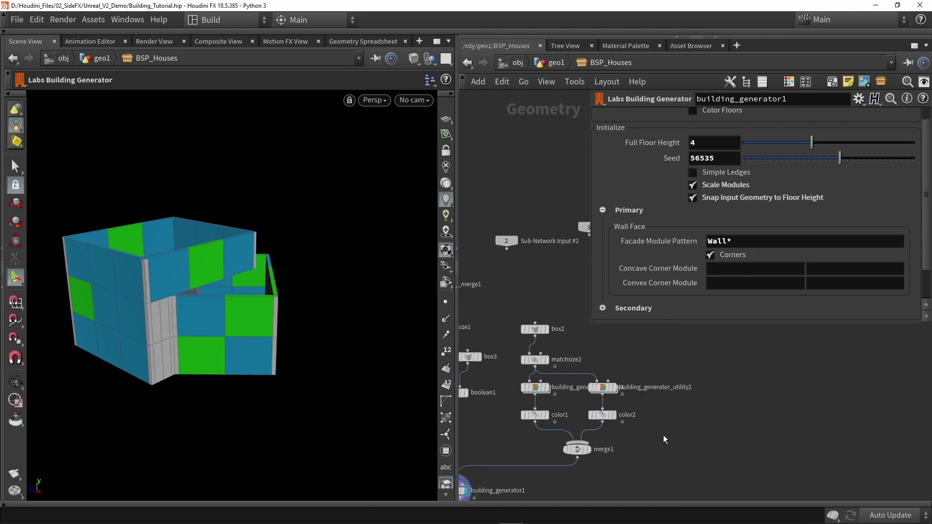
- Inspect the corner modules on the generated building from several sides
left_click(602, 415)
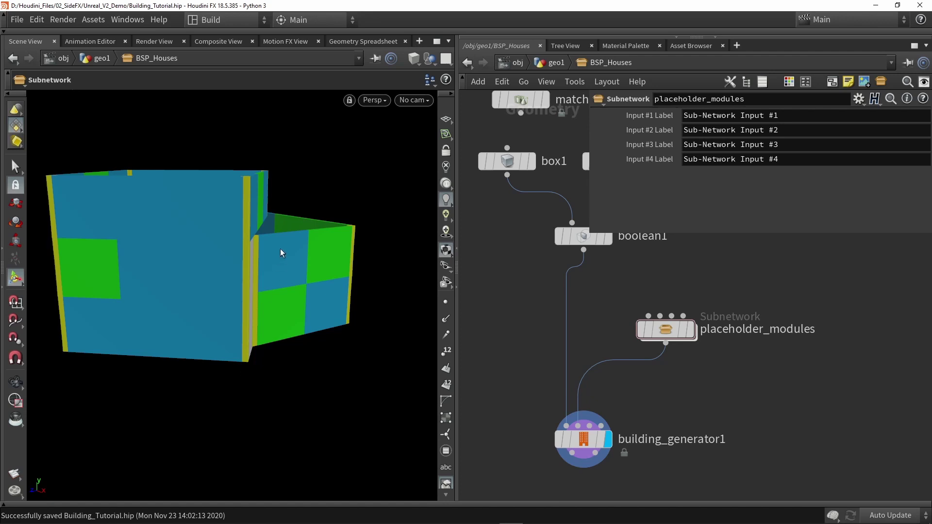
left_click_drag(325, 246, 345, 252, "alt")
right_click_drag(173, 317, 160, 329, "alt")
left_click_drag(160, 328, 263, 335, "alt")
right_click_drag(262, 335, 200, 358, "alt")
left_click_drag(200, 357, 201, 362, "alt")
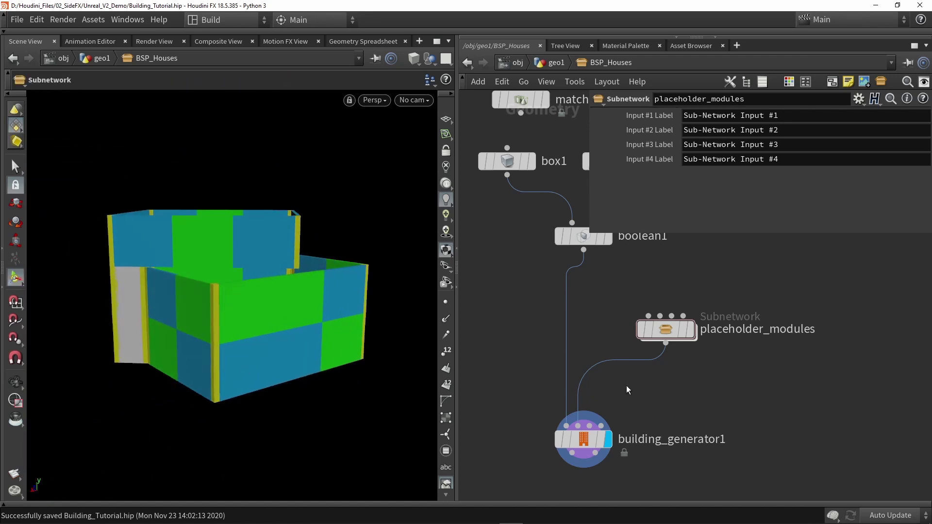
- Open the placeholder_modules subnetwork and review the module names of its three wall Building Generator Utility nodes
double_click(668, 325)
scroll(667, 333, "down", 2)
middle_click_drag(709, 288, 641, 304)
scroll(602, 303, "down", 3)
scroll(559, 348, "up", 3)
left_click_drag(522, 314, 691, 376)
left_click(573, 421)
middle_click_drag(595, 422, 571, 442)
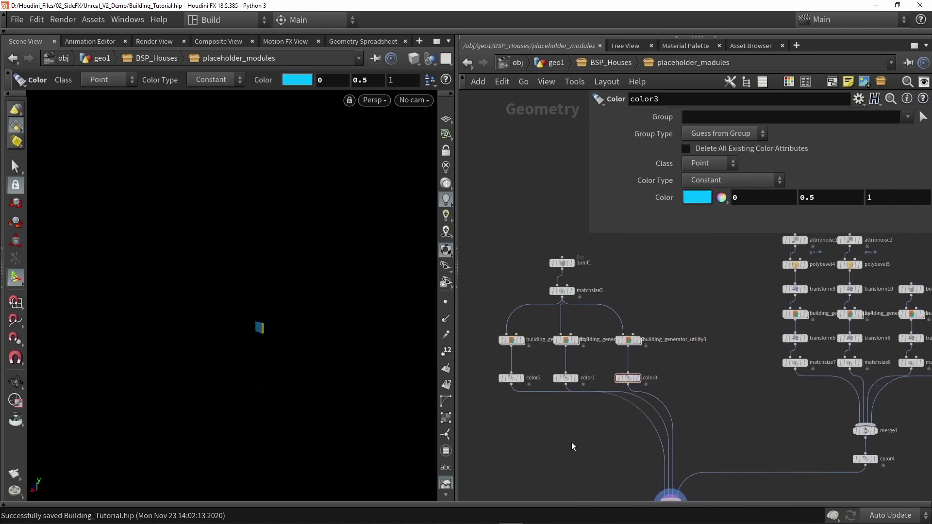
left_click(513, 342)
left_click(567, 341)
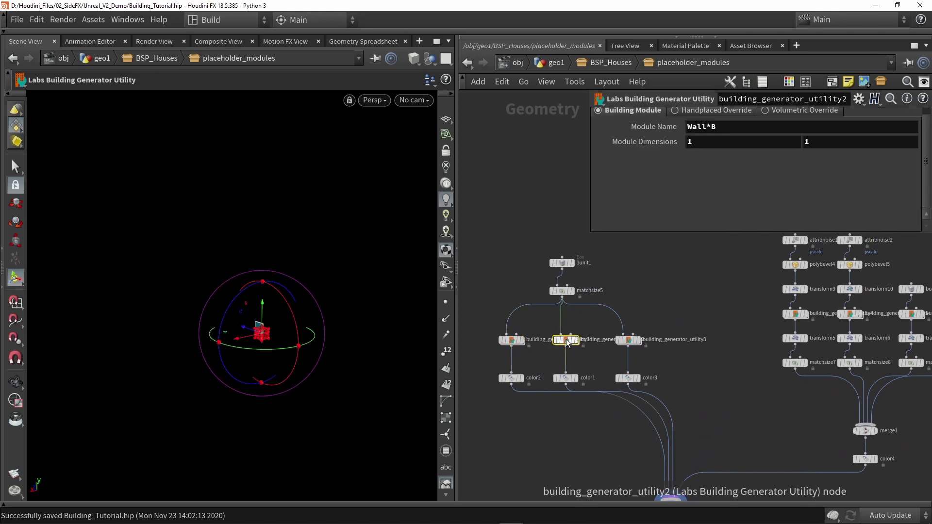
left_click(629, 341)
middle_click_drag(701, 380, 503, 416)
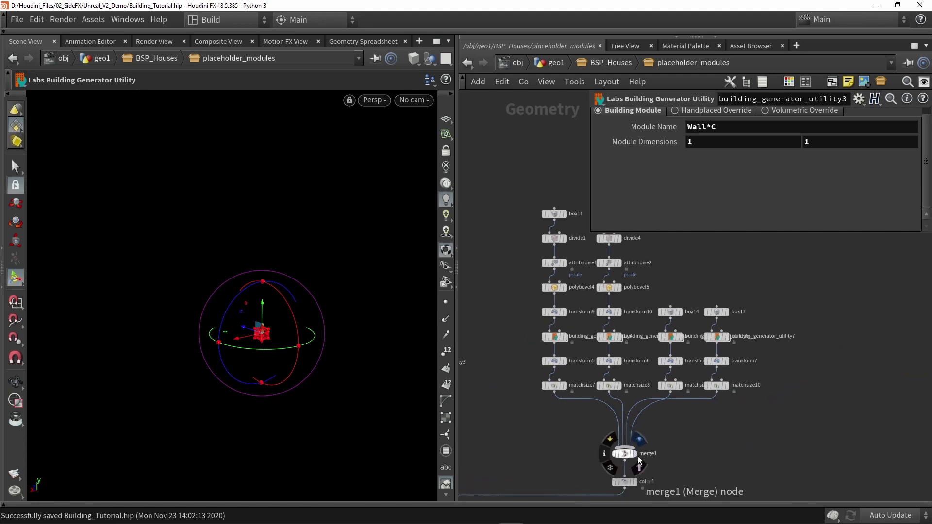
- Display merge1 and matchsize7 to examine the shape of the placeholder corner pieces
left_click(624, 454)
left_click_drag(264, 326, 239, 330, "alt")
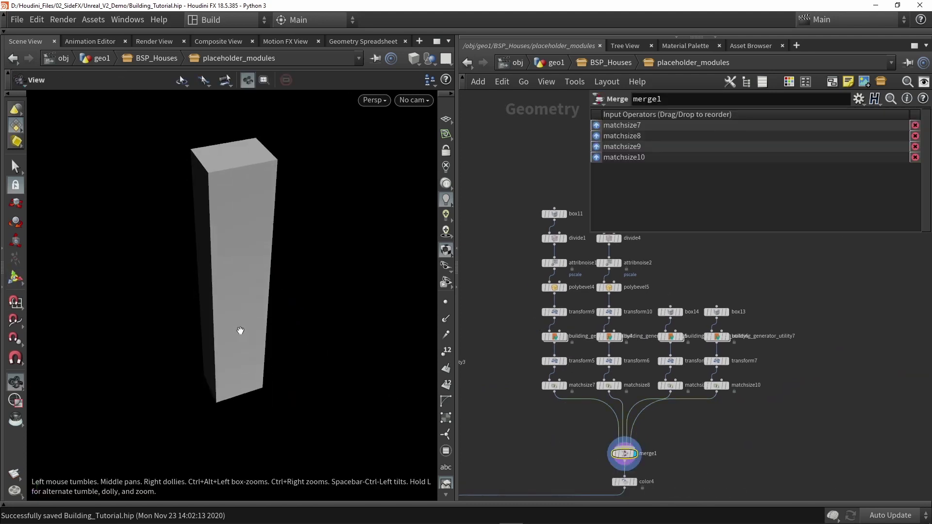
left_click(563, 385)
left_click(554, 385)
left_click_drag(250, 262, 243, 235, "alt")
key("Return")
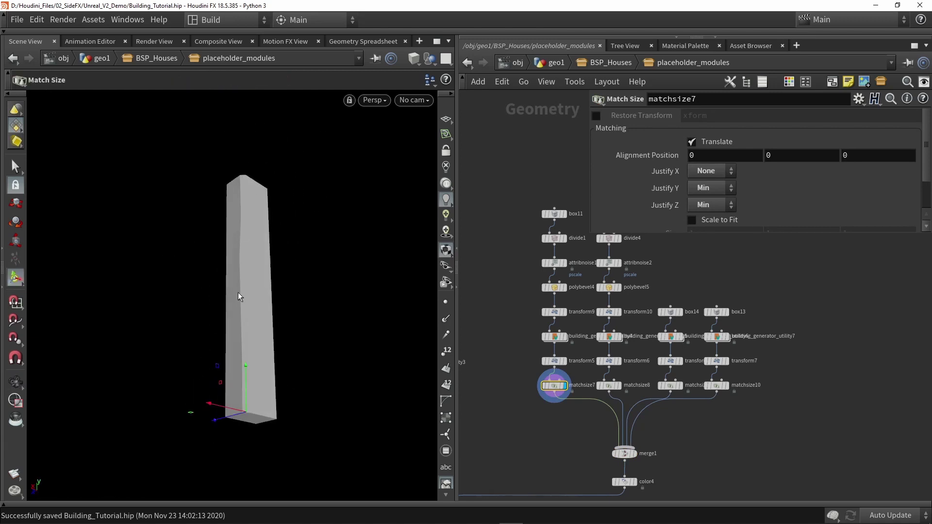
left_click_drag(257, 203, 239, 260)
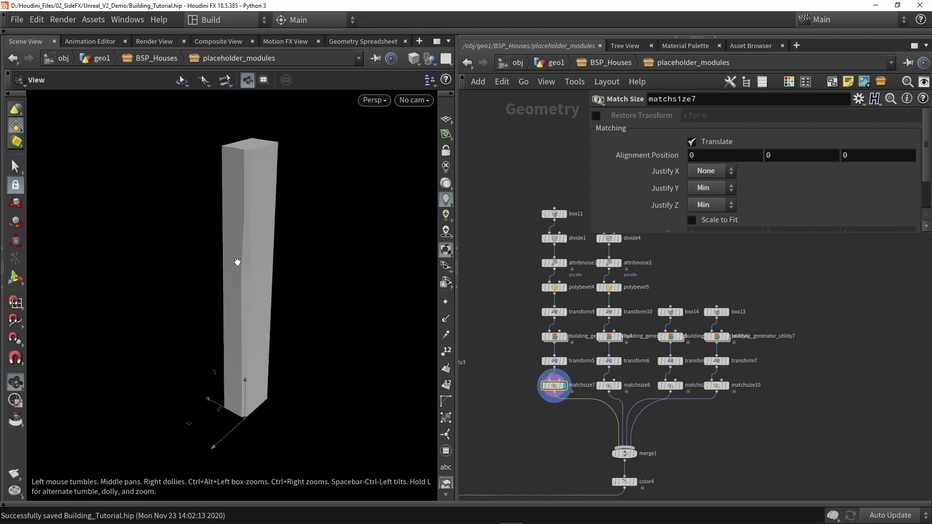
scroll(552, 332, "up", 3)
- Review the four corner Building Generator Utility nodes' module names and return to the BSP_Houses network
left_click(554, 335)
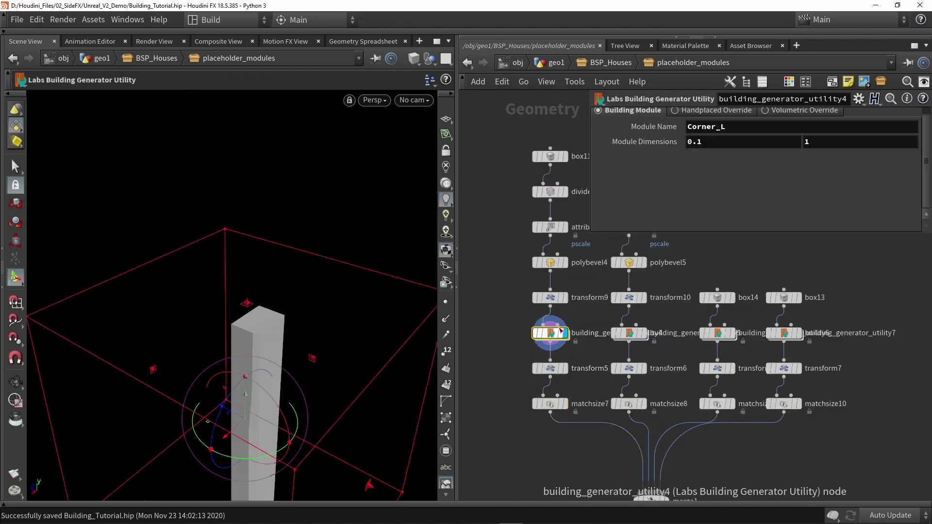
left_click(653, 334)
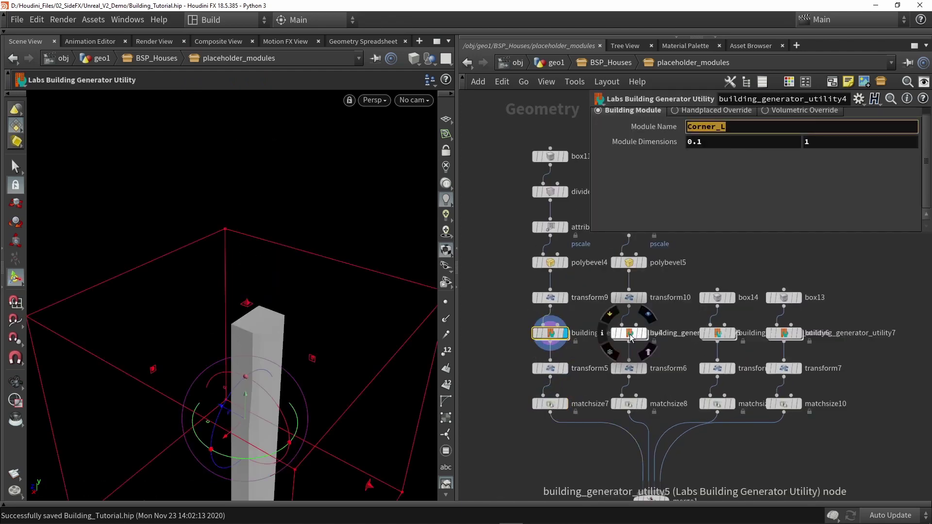
left_click(718, 335)
left_click(787, 337)
key("u")
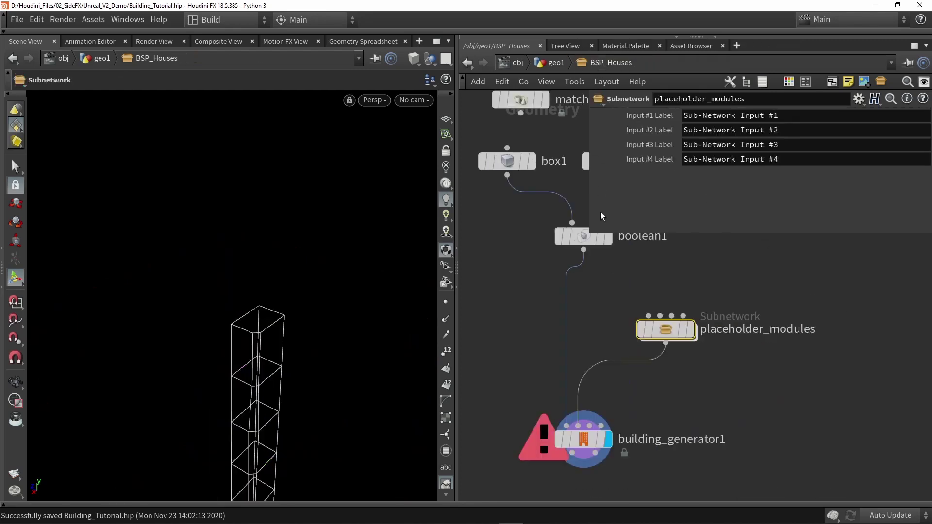
- Review the concave and convex corner module names in building_generator1 and view the matching corners on the building
left_click(585, 441)
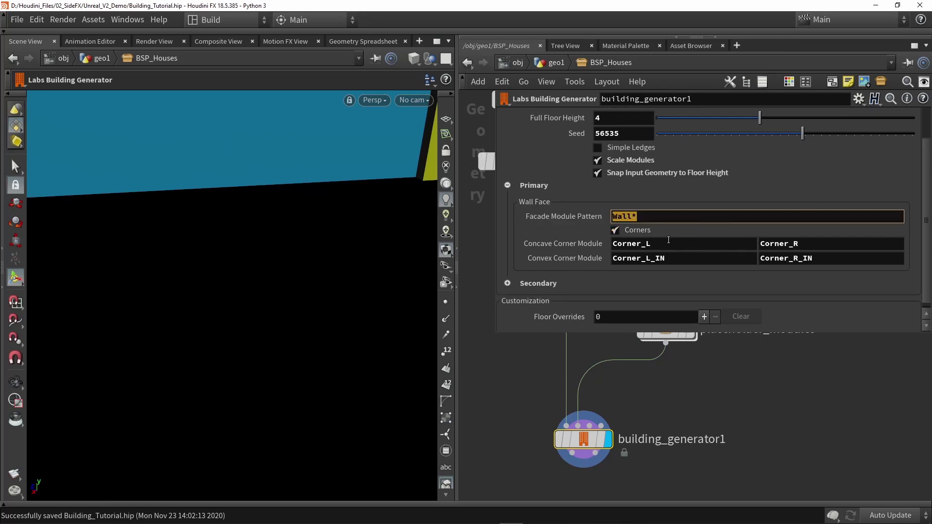
left_click_drag(651, 244, 595, 246)
left_click_drag(819, 257, 753, 256)
left_click(641, 378)
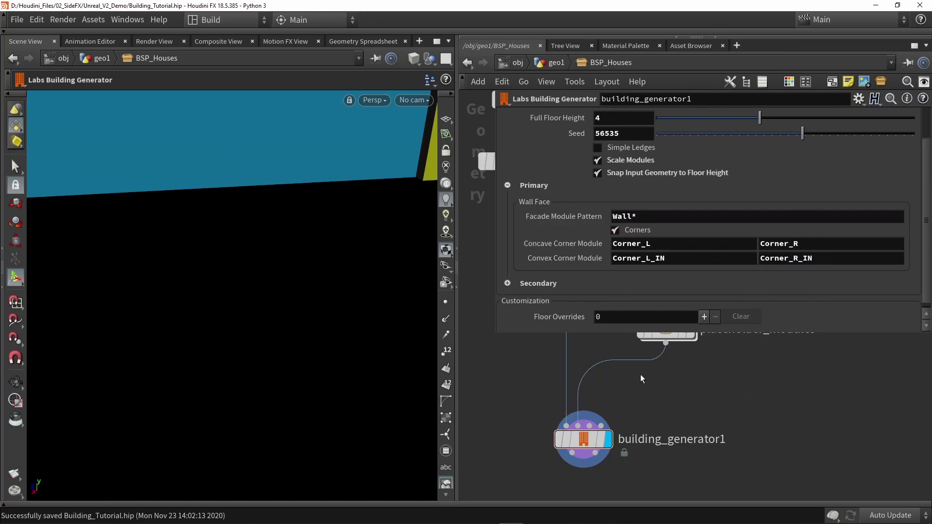
key("space+g")
left_click_drag(277, 256, 241, 246, "alt")
left_click_drag(281, 212, 304, 258, "alt")
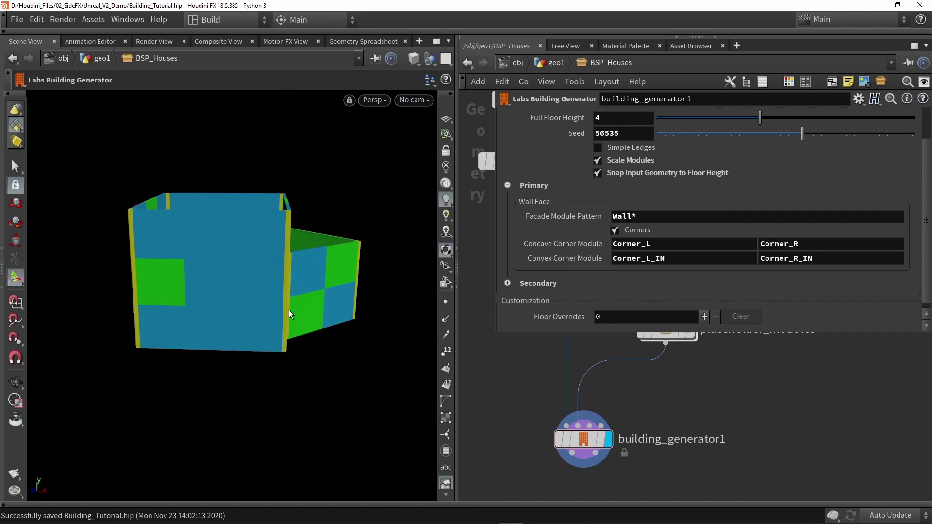
- Add one floor override to building_generator1 and review its Primary and Secondary settings
scroll(520, 214, "down", 1)
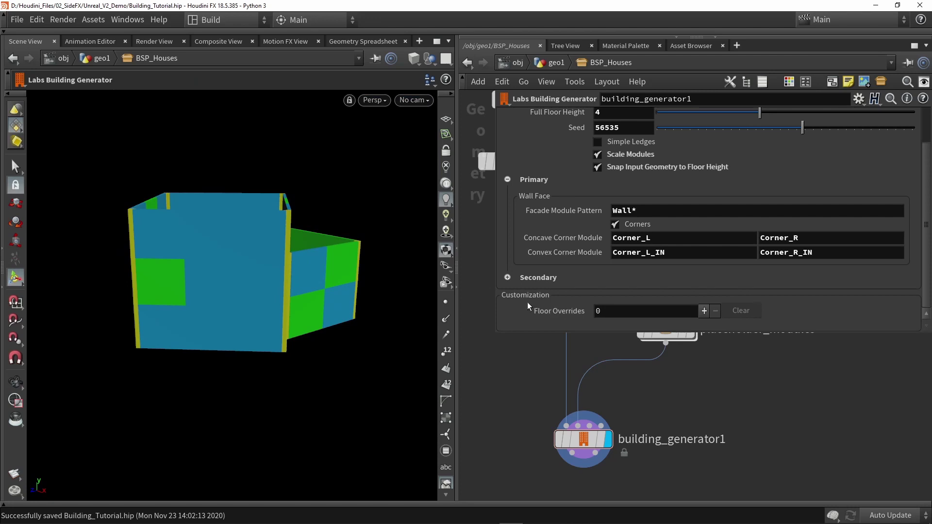
left_click(703, 311)
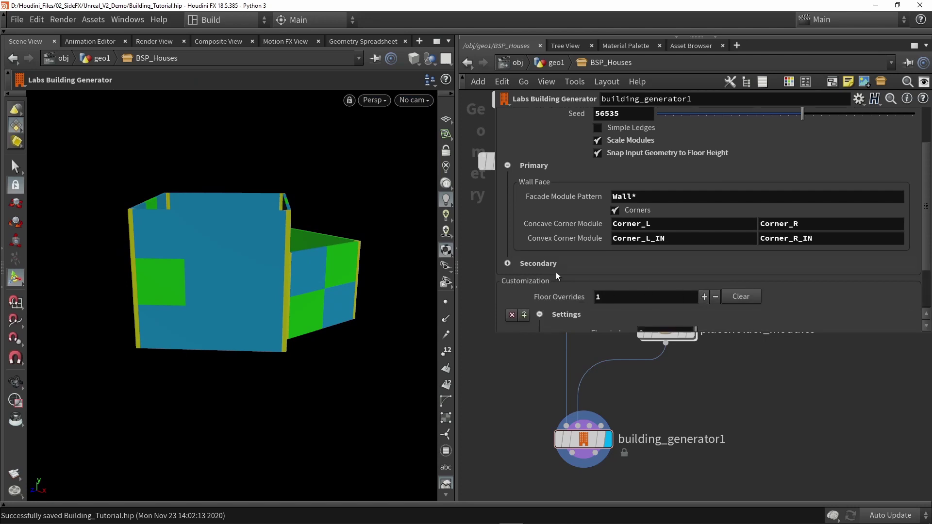
scroll(558, 272, "down", 3)
left_click(552, 299)
scroll(563, 279, "down", 4)
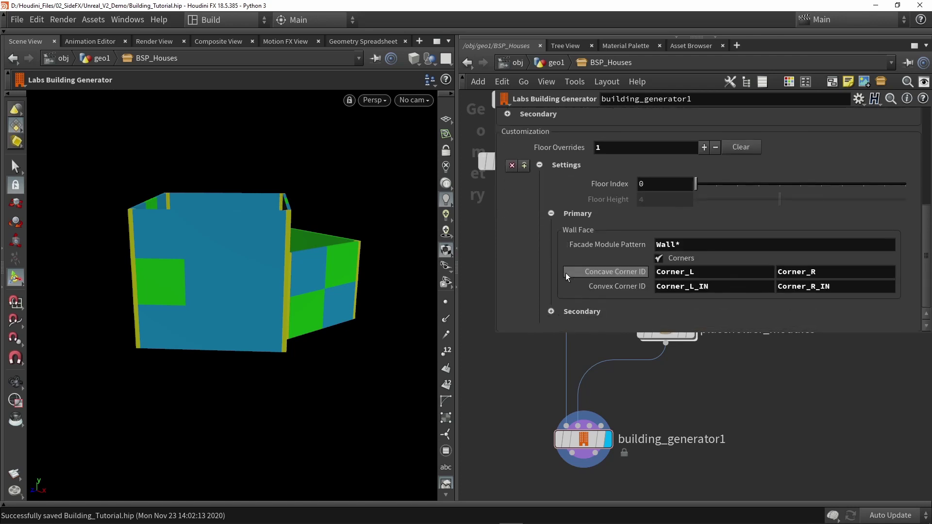
left_click_drag(686, 245, 636, 245)
left_click(700, 273)
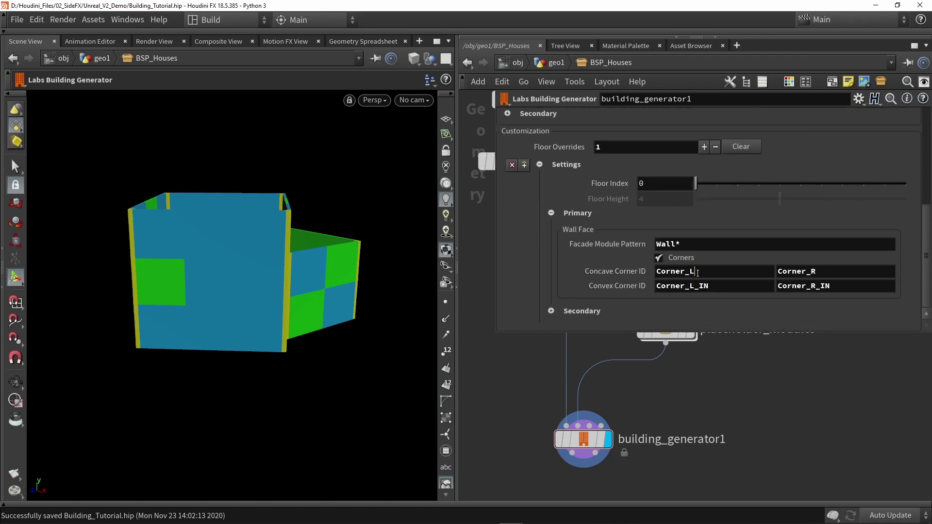
left_click(679, 287)
left_click(552, 311)
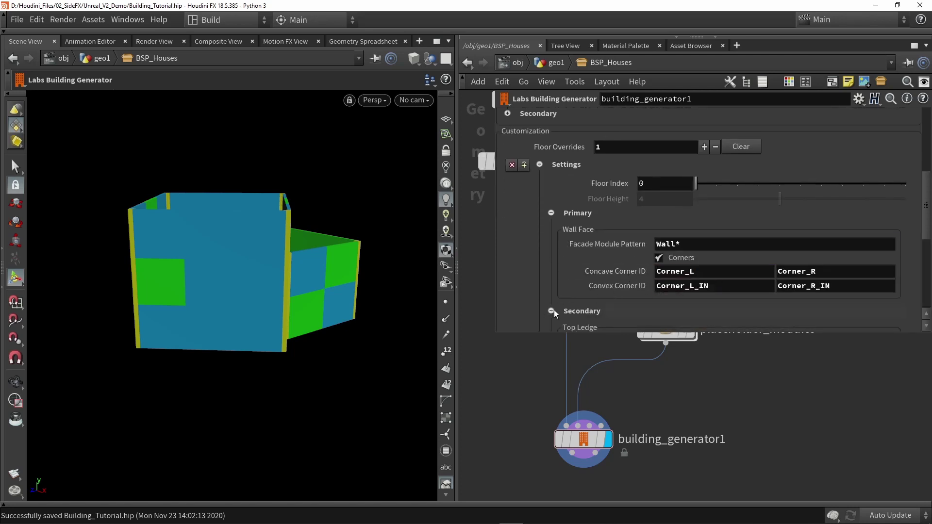
scroll(563, 303, "down", 5)
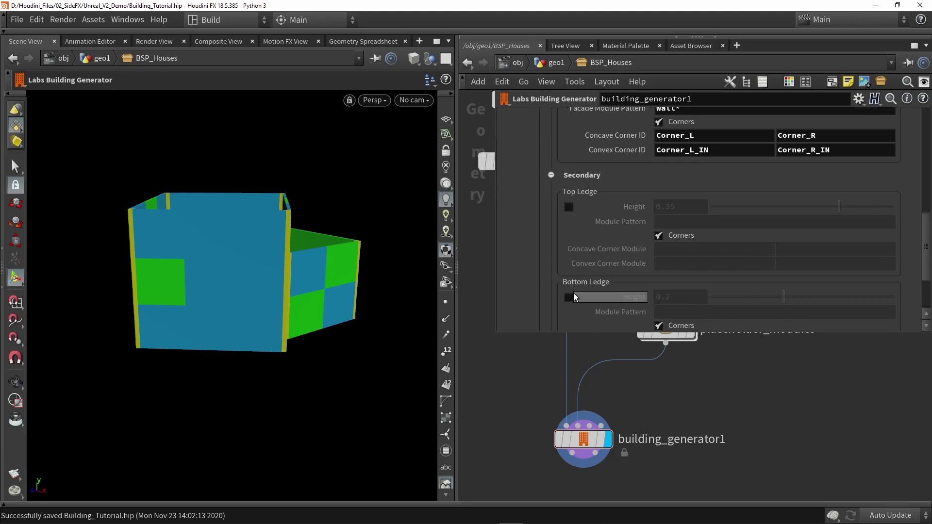
left_click(550, 176)
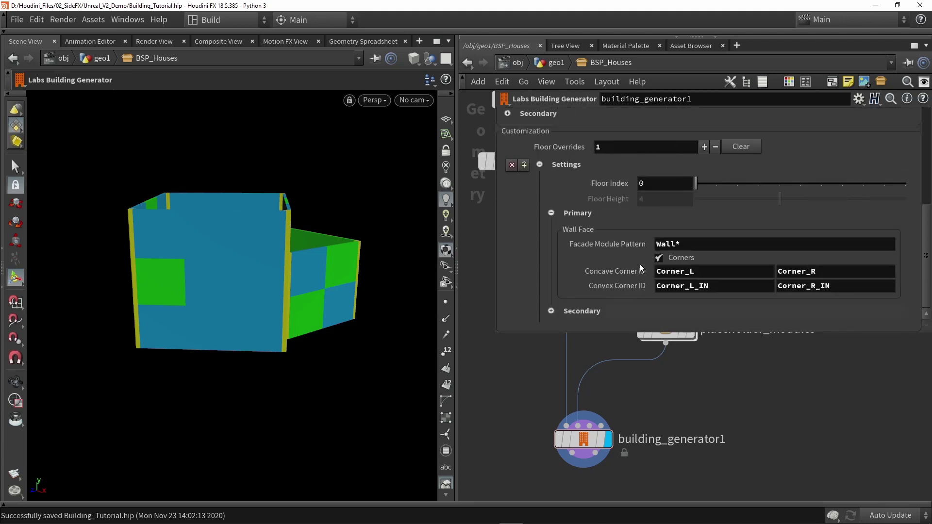
- Set the floor 0 override's Facade Module Pattern to Wall_Door-Wall* and inspect the ground floor from several sides
left_click_drag(657, 246, 694, 245)
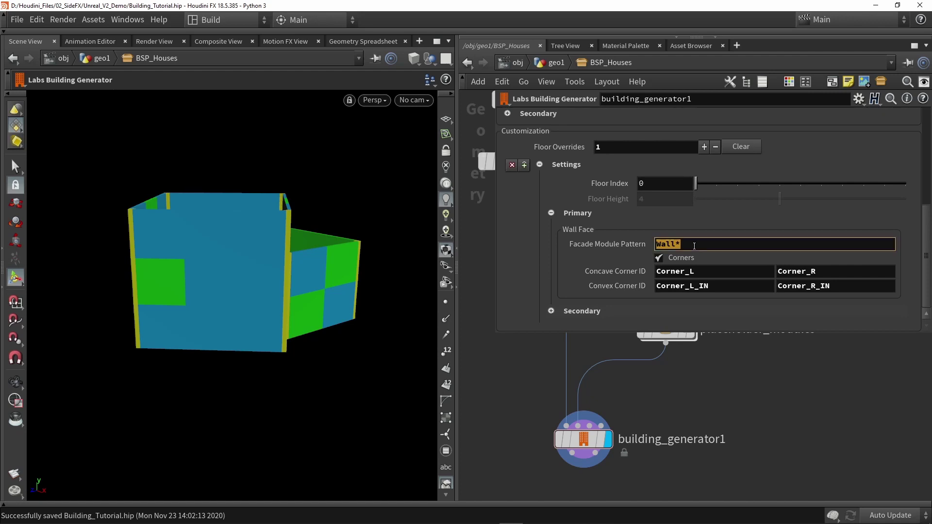
left_click(704, 369)
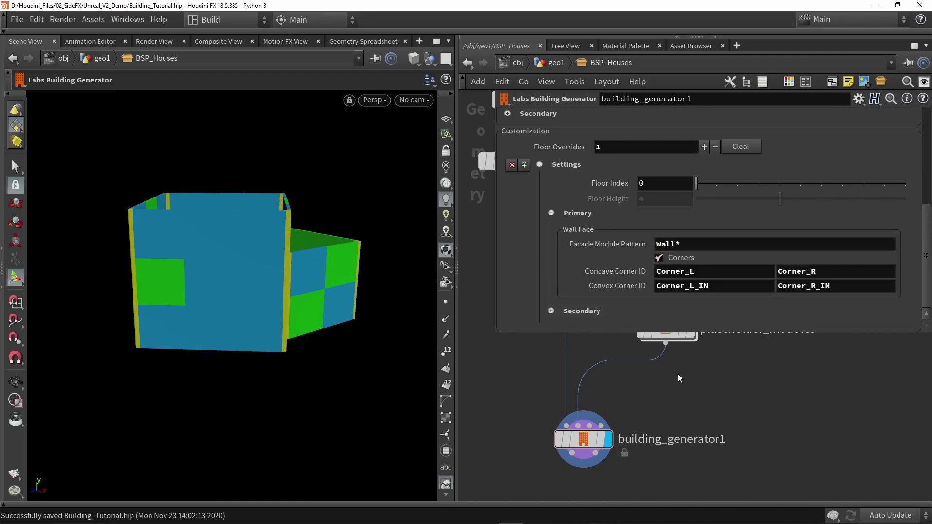
middle_click_drag(678, 373, 654, 394)
type("Wall_Door")
type("-")
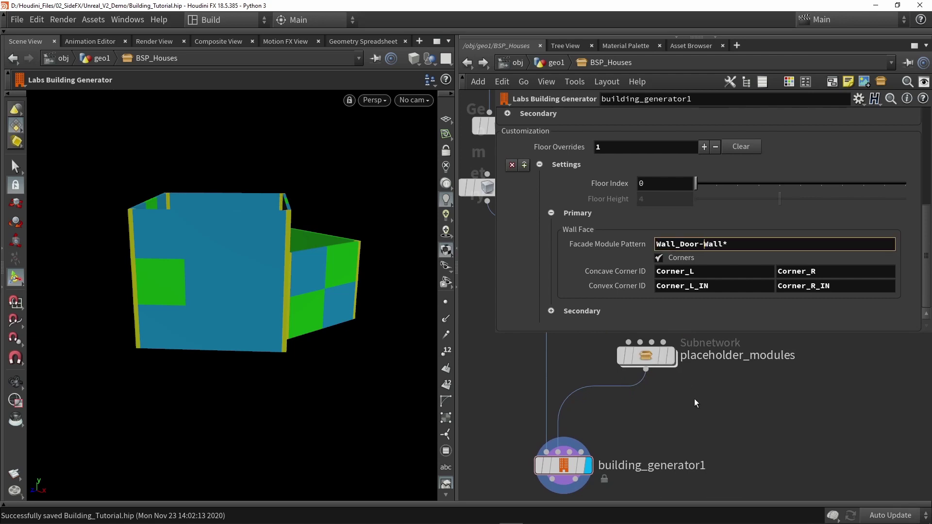
key("Return")
key("Escape")
left_click_drag(309, 373, 270, 383)
key("Return")
key("Escape")
left_click_drag(378, 378, 286, 370)
key("Return")
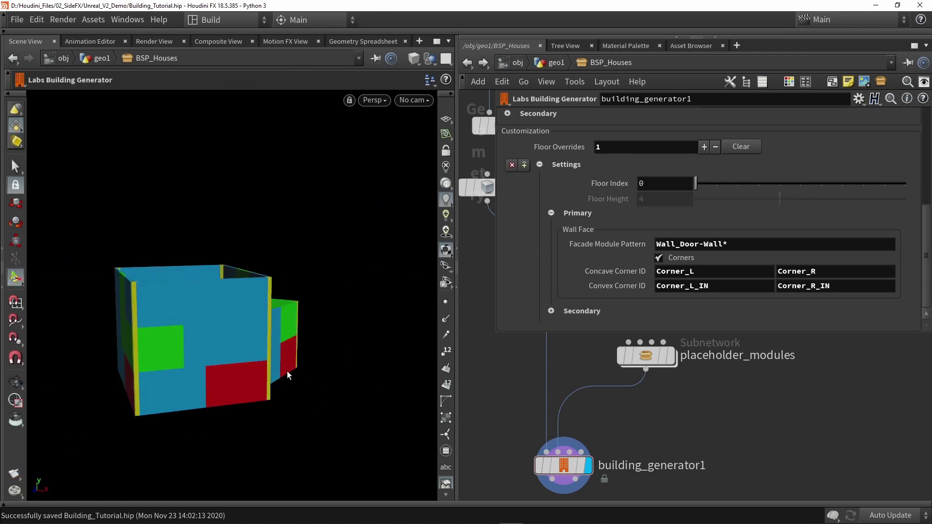
- Reposition building_generator1 slightly higher in the network and save the scene
middle_click_drag(508, 417, 513, 388)
mouse_move(571, 441)
left_click_drag(570, 439, 578, 409)
key("ctrl+s")
middle_click_drag(594, 425, 588, 384)
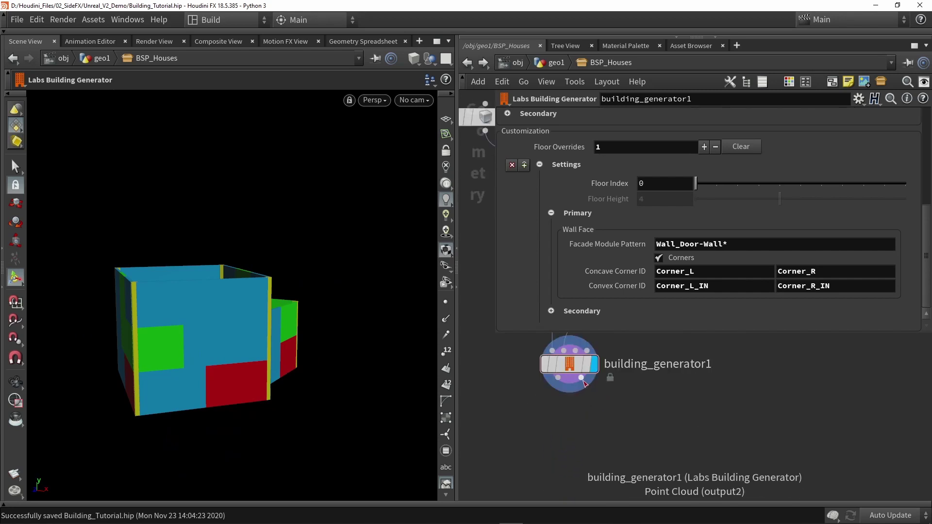
- Examine the Point Cloud output of building_generator1 and view the building from another corner
left_click(582, 378)
key("Escape")
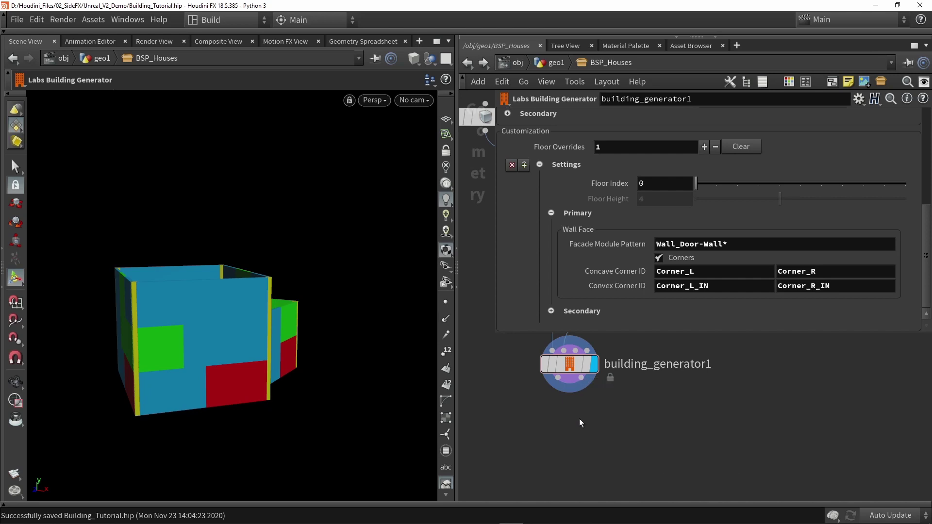
left_click(574, 366)
left_click_drag(277, 348, 287, 327, "alt")
key("Return")
left_click(620, 443)
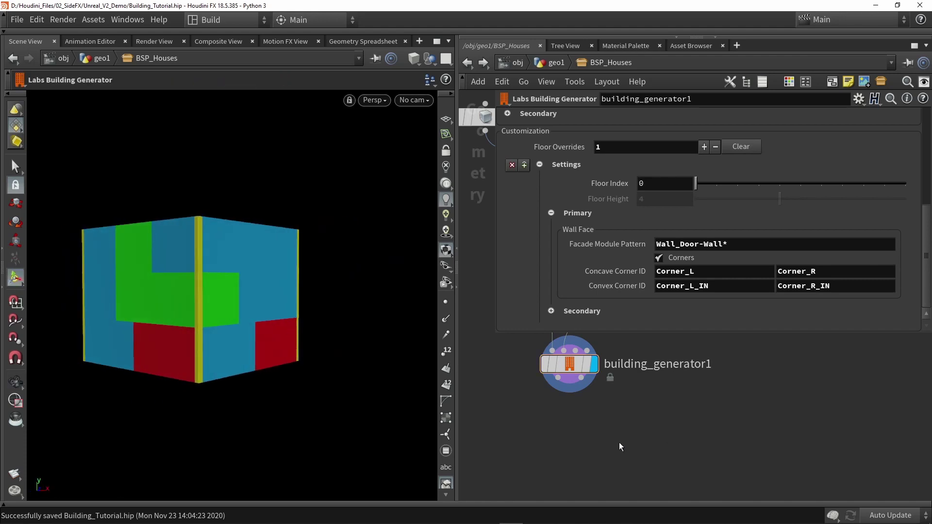
- Add a Labs Attribute Value Replace node below building_generator1
middle_click_drag(620, 446, 618, 429)
key("Tab")
type("valu")
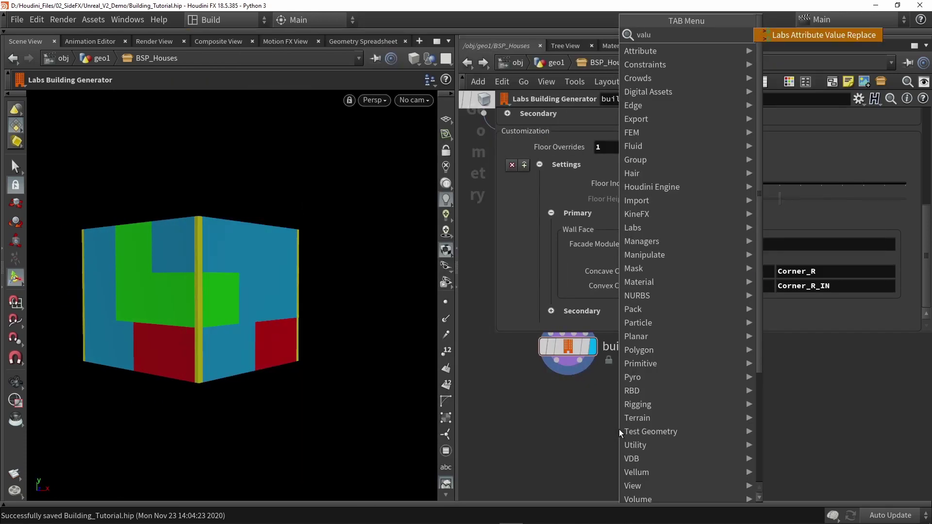
key("Return")
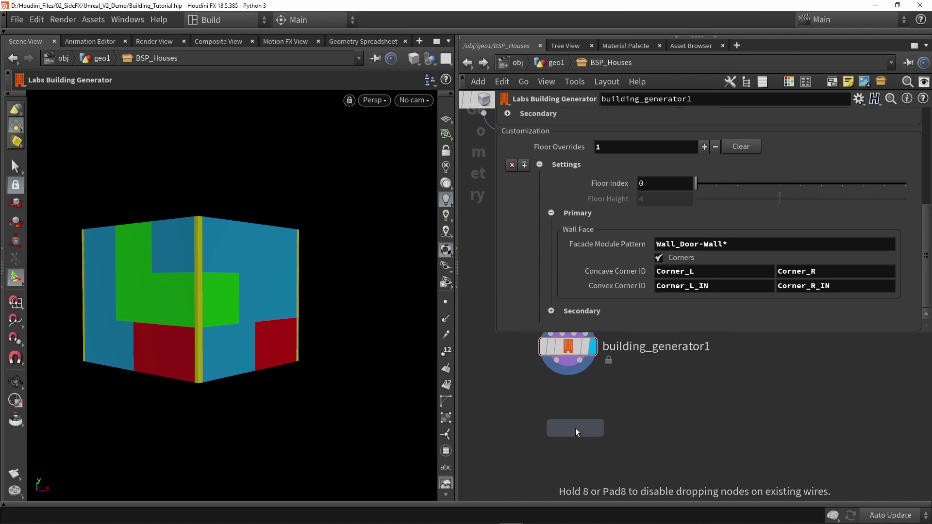
left_click(575, 428)
- Connect the Point Cloud output of building_generator1 to attribute_value_replace1, display that node and save the scene
left_click_drag(579, 360, 577, 440)
key("r")
key("ctrl+s")
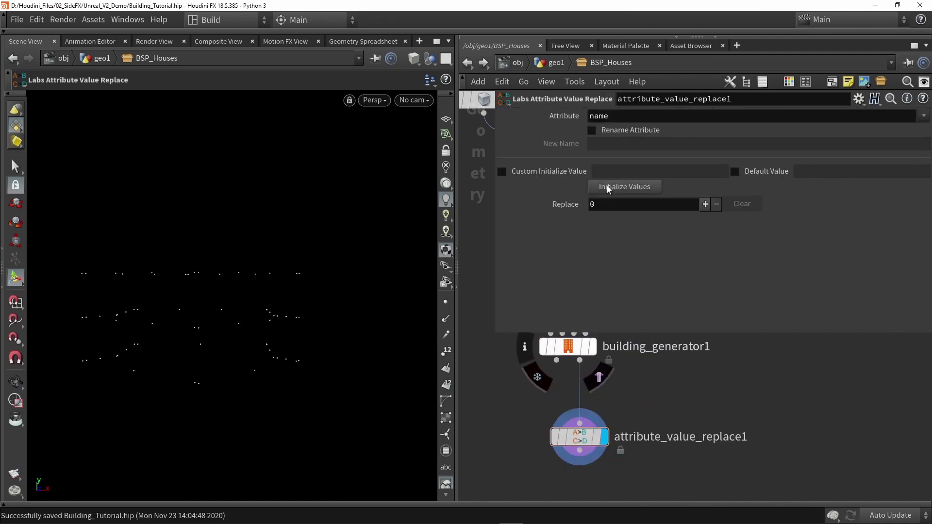
- Initialize the replacement values from the name attribute and enlarge the parameter area to show all entries
left_click_drag(616, 116, 574, 117)
left_click(626, 120)
left_click(619, 191)
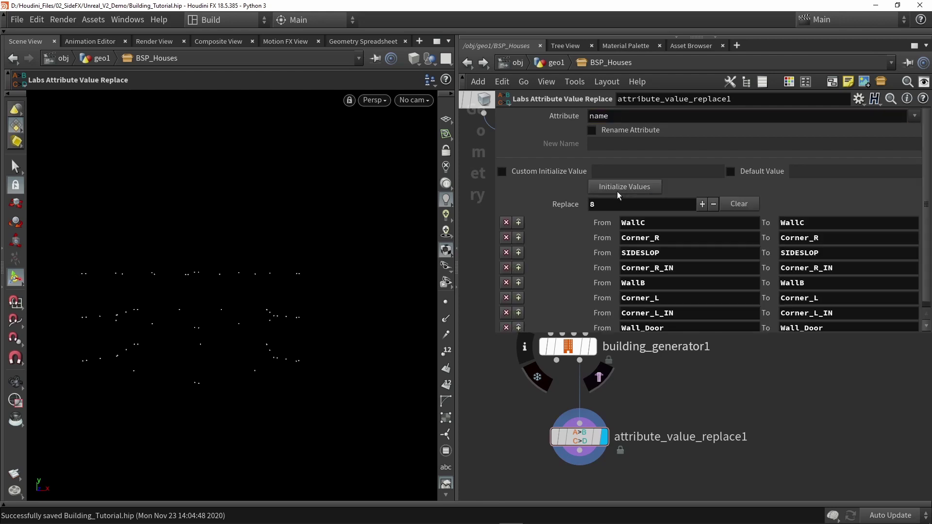
left_click_drag(574, 333, 570, 387)
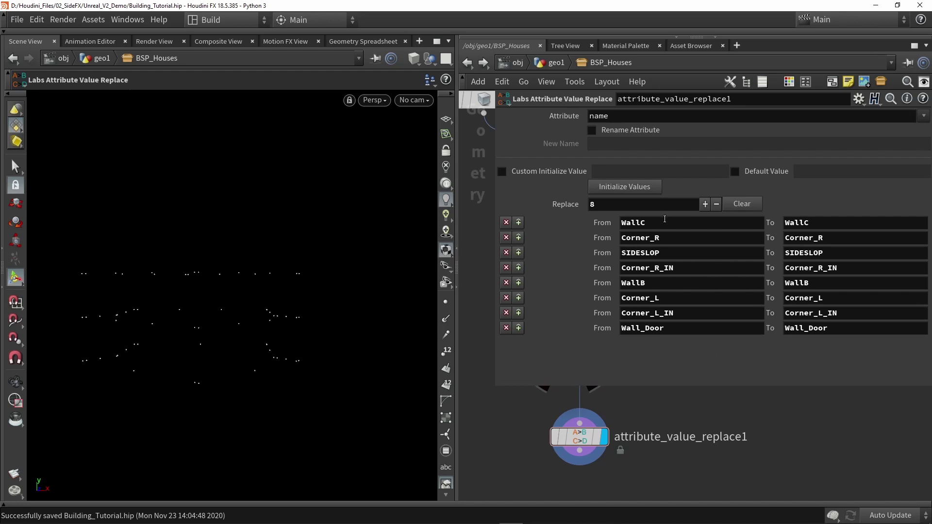
- Review the From names in the replacement list, from WallC down to Wall_Door
left_click_drag(662, 220, 621, 225)
double_click(674, 236)
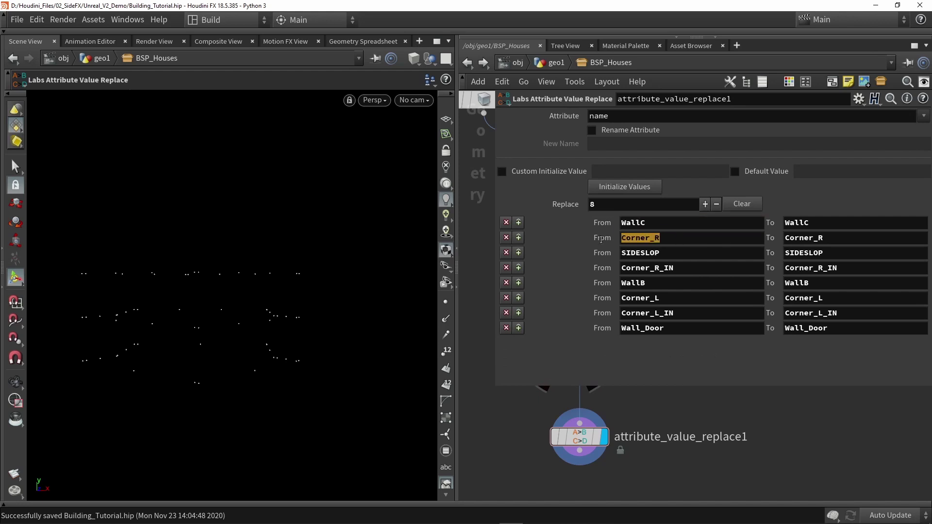
double_click(661, 252)
left_click_drag(675, 268, 621, 269)
double_click(634, 283)
left_click(667, 299)
left_click_drag(667, 300, 602, 298)
double_click(674, 328)
left_click(672, 339)
left_click_drag(673, 330, 589, 328)
left_click(668, 329)
- Enter "path to asset" as the replacement value for Wall_Door in attribute_value_replace1
left_click_drag(848, 327, 766, 335)
type("pas")
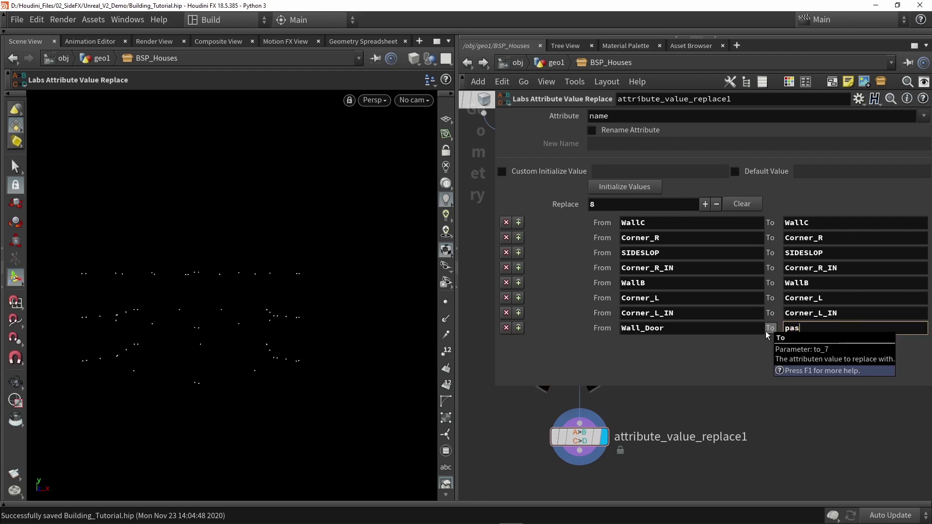
type("th to asset")
key("Return")
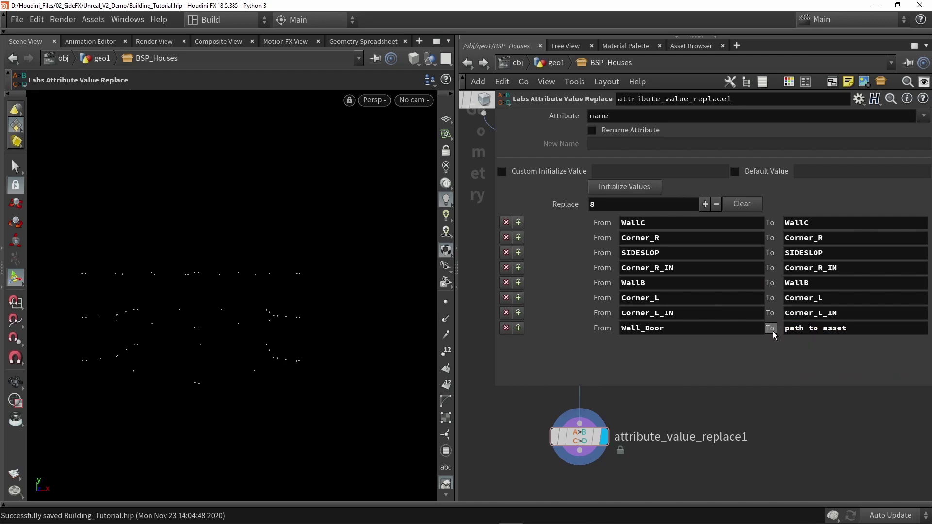
double_click(653, 253)
- Display building_generator1, add a Blast node to its point cloud output above attribute_value_replace1, and display the Blast
left_click_drag(494, 388, 493, 295)
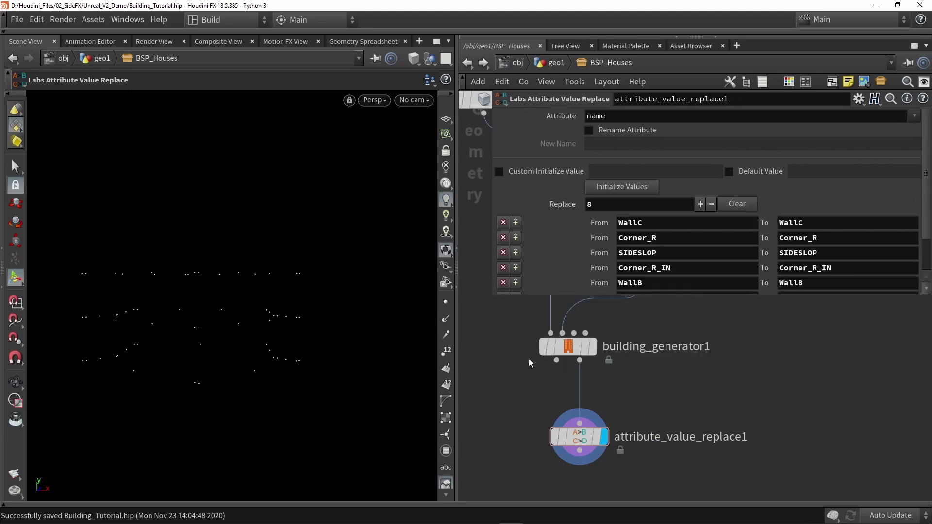
left_click(593, 346)
middle_click_drag(607, 406, 601, 372)
left_click_drag(572, 404, 572, 461)
left_click(637, 407)
key("Tab")
type("blast")
key("Return")
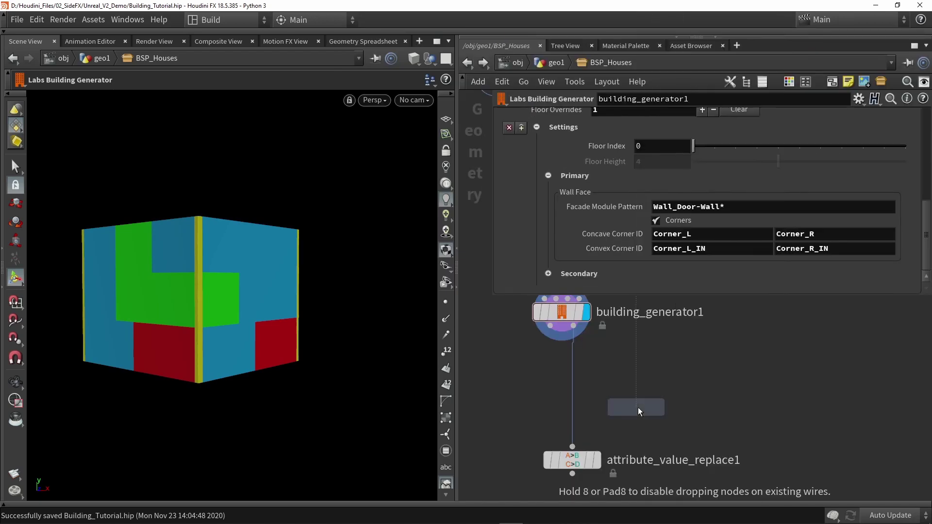
left_click(610, 362)
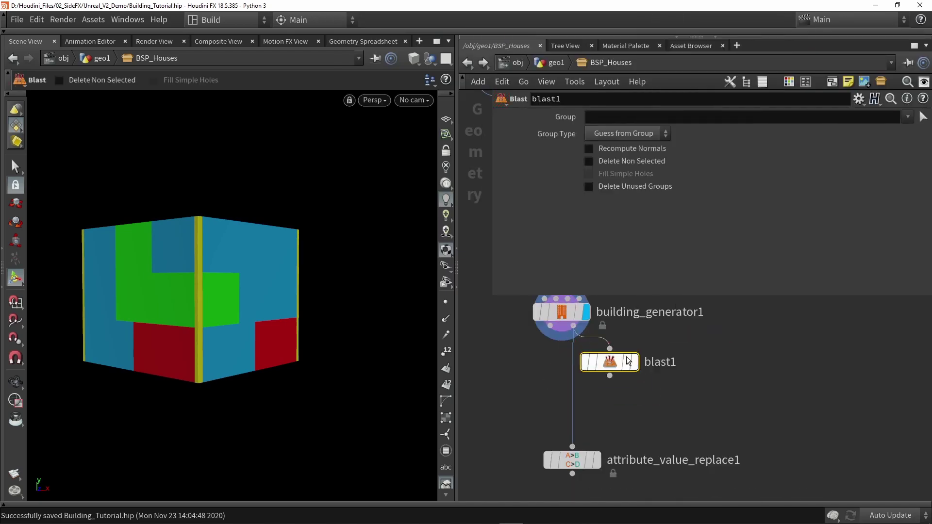
mouse_move(632, 367)
left_click_drag(633, 367, 643, 393)
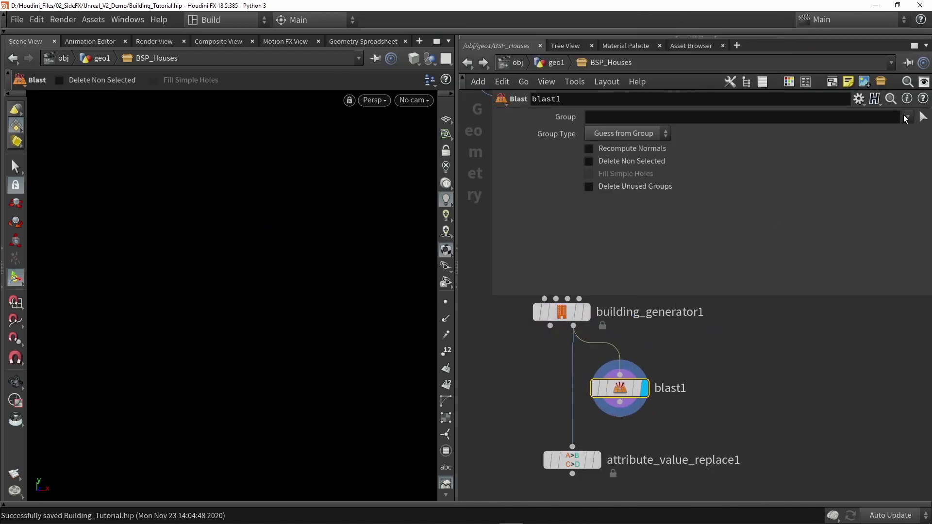
- Set the Group of blast1 to SIDESLOP and enable Delete Non Selected to isolate those points
left_click(906, 117)
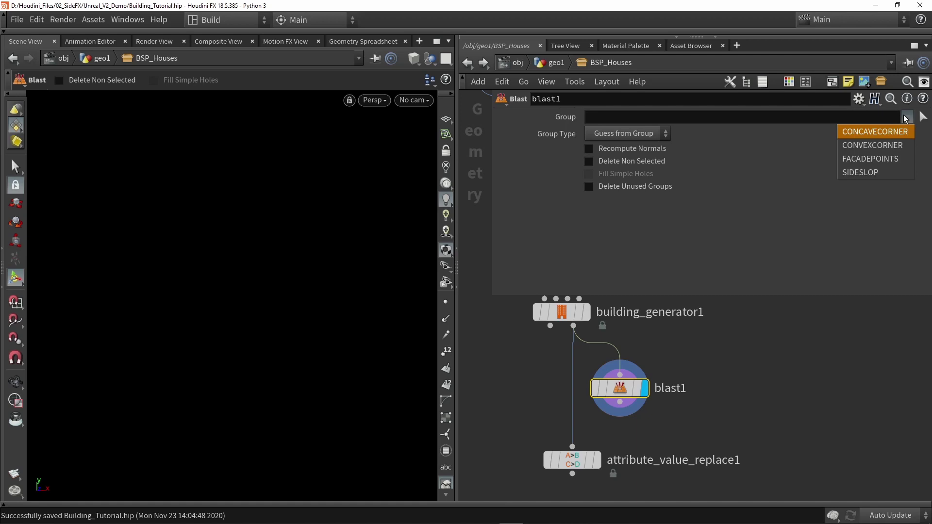
left_click(858, 171)
left_click(616, 162)
left_click_drag(350, 295, 333, 317, "alt")
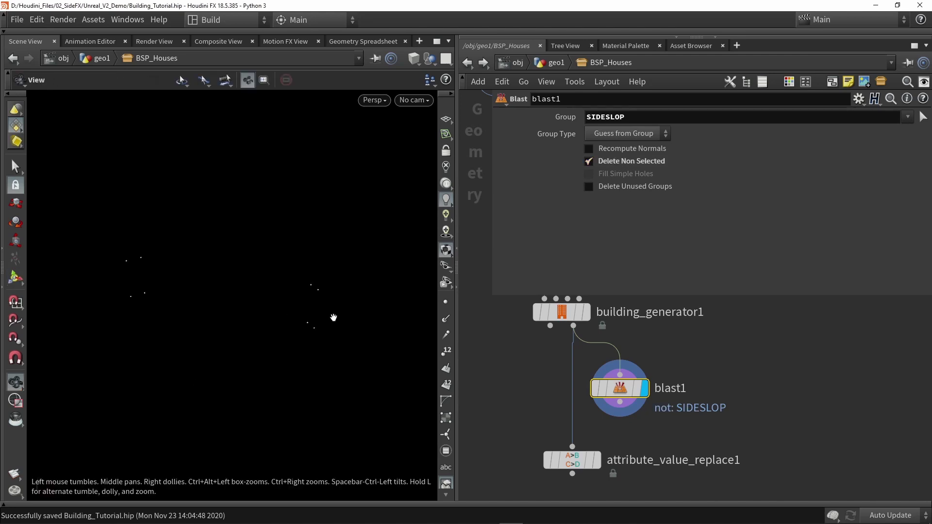
- Compare the sloped side wall of building_generator1, shaded and in wireframe, with the isolated points of blast1
left_click(585, 312)
left_click(573, 313)
scroll(360, 277, "up", 10)
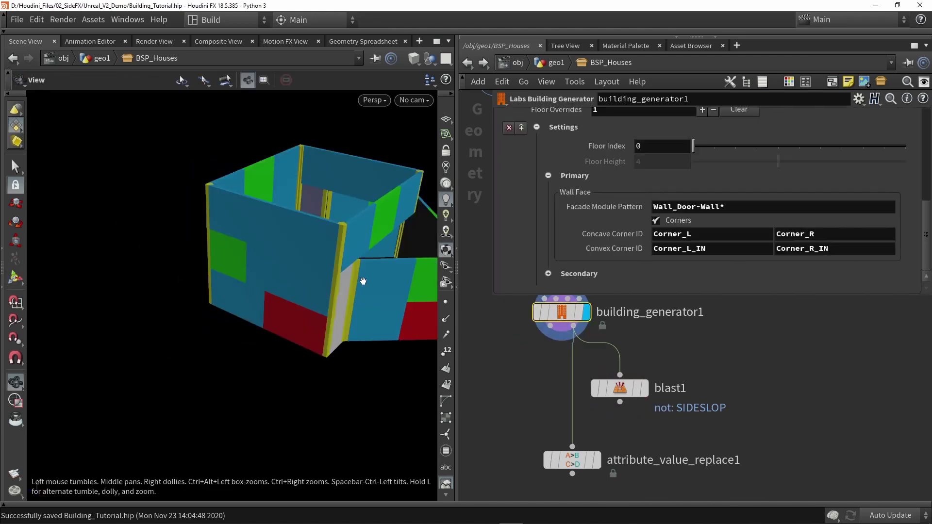
key("w")
scroll(250, 266, "up", 5)
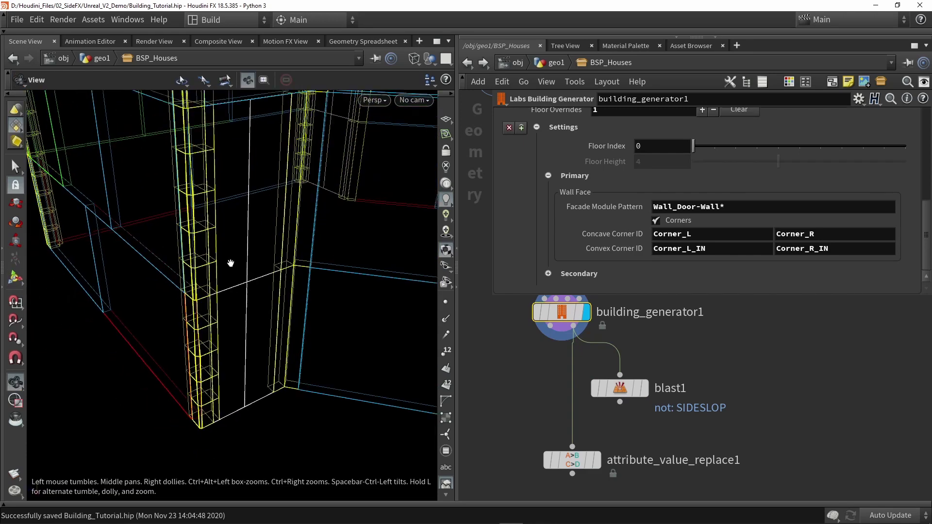
key("w")
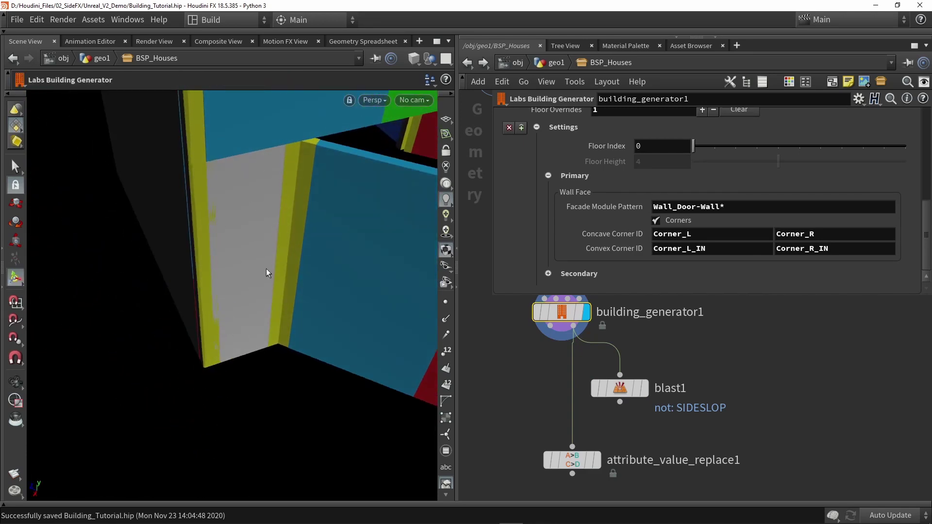
left_click(644, 388)
left_click(629, 388)
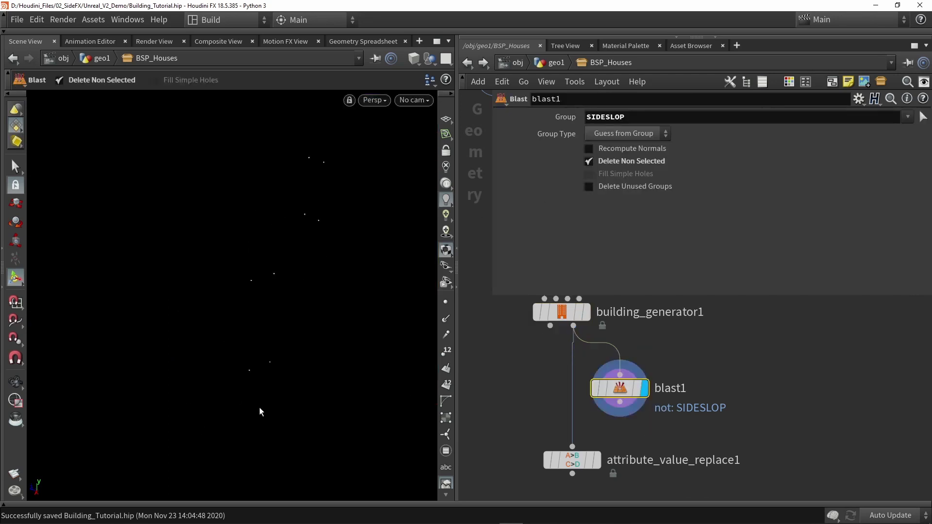
- Turn off Delete Non Selected on blast1 and wire its output into attribute_value_replace1
left_click(630, 162)
left_click_drag(624, 404, 622, 462)
left_click_drag(620, 391, 522, 391, "alt")
left_click_drag(550, 326, 521, 375)
double_click(683, 117)
key("BackSpace")
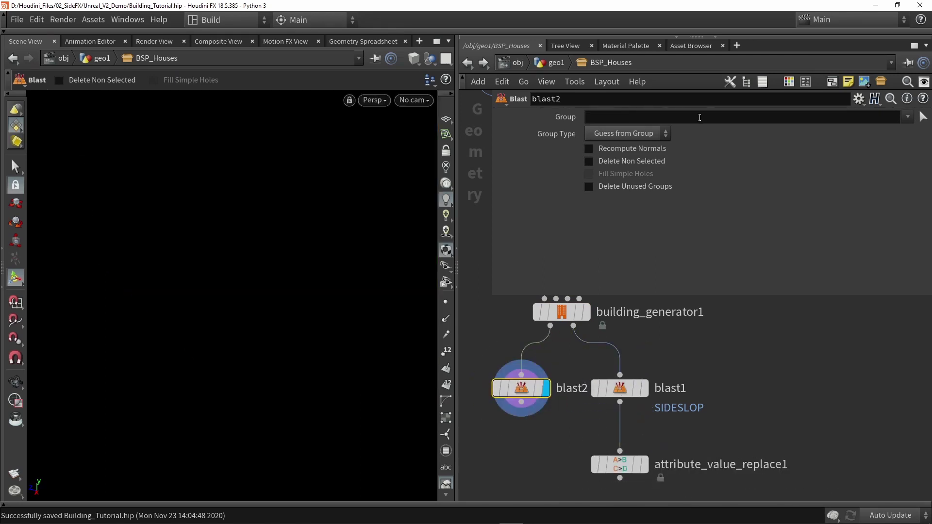
left_click(906, 119)
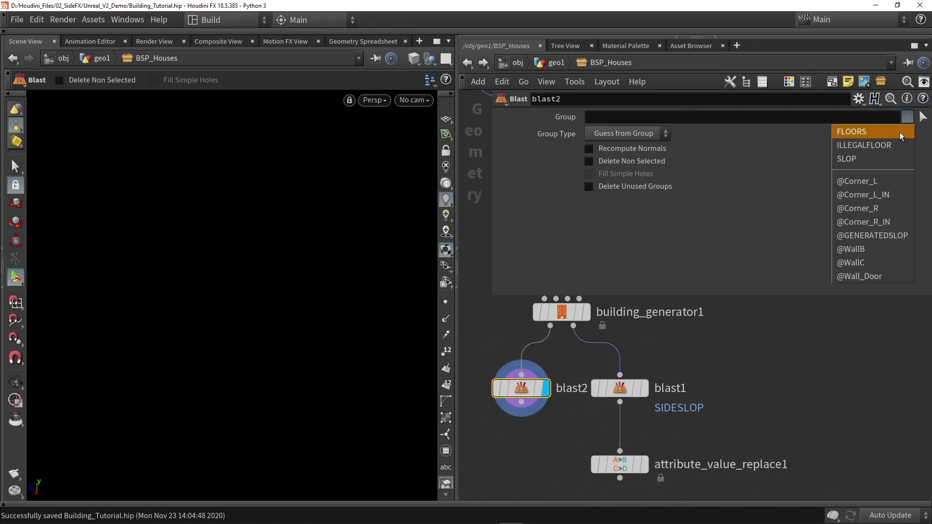
left_click(863, 236)
left_click(632, 164)
- Examine the isolated GENERATEDSLOP wall pieces from several angles
key("space")
scroll(262, 249, "down", 3)
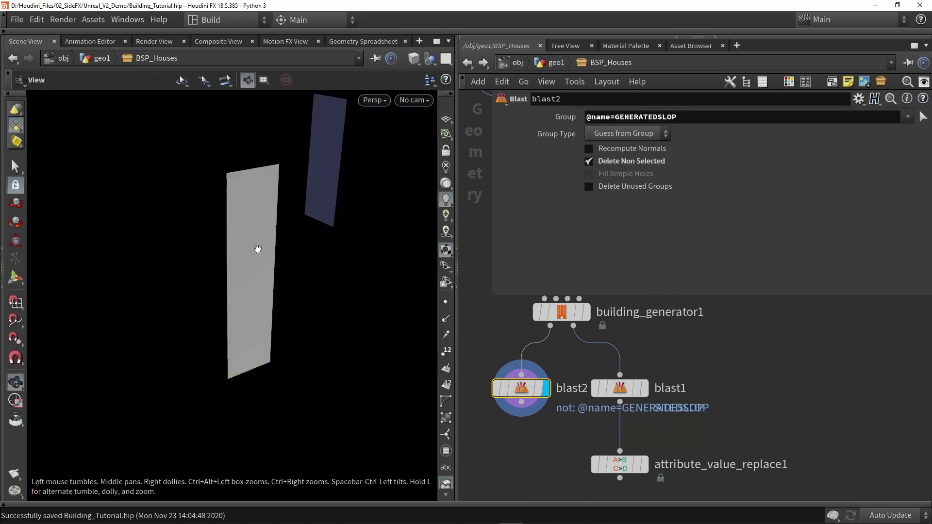
left_click_drag(329, 233, 282, 254)
middle_click_drag(281, 254, 229, 306)
key("Return")
left_click_drag(229, 307, 243, 293)
key("Escape")
left_click_drag(242, 170, 231, 319)
key("Return")
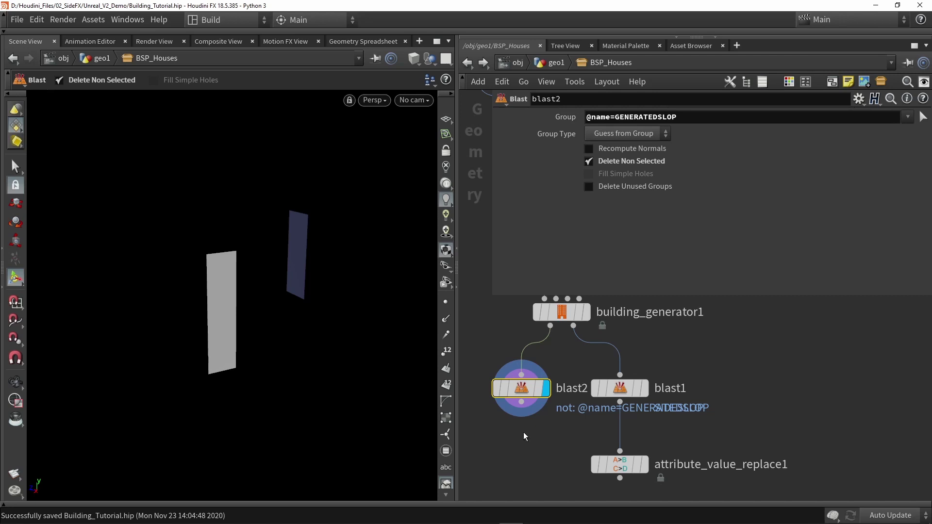
left_click_drag(521, 388, 510, 388)
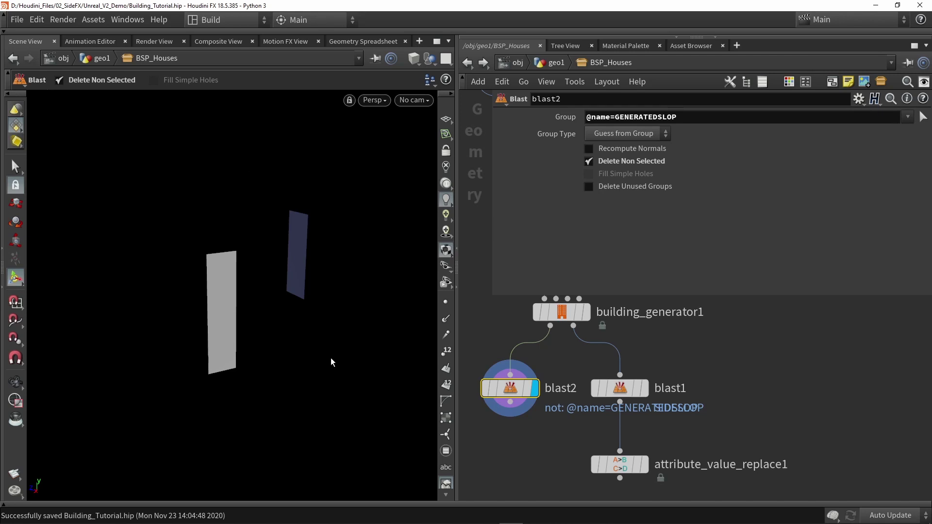
left_click_drag(295, 312, 298, 306)
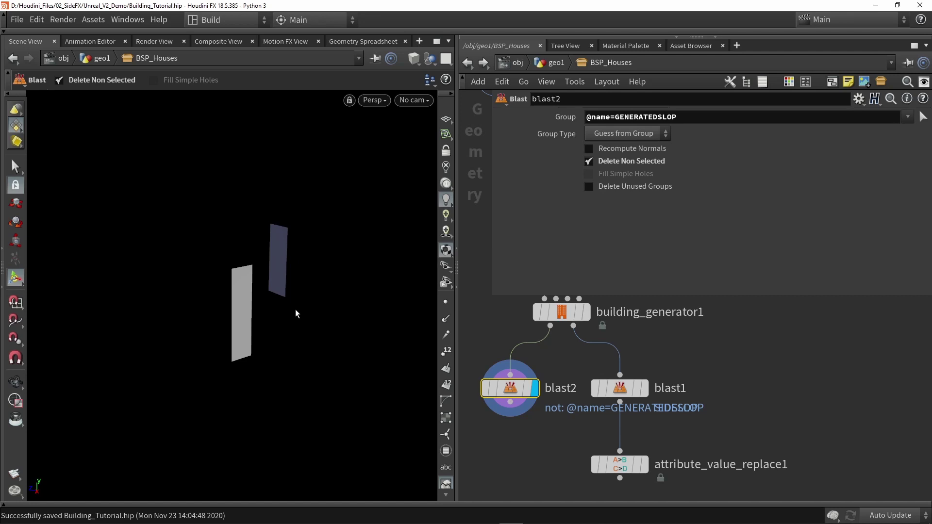
left_click_drag(256, 297, 208, 328)
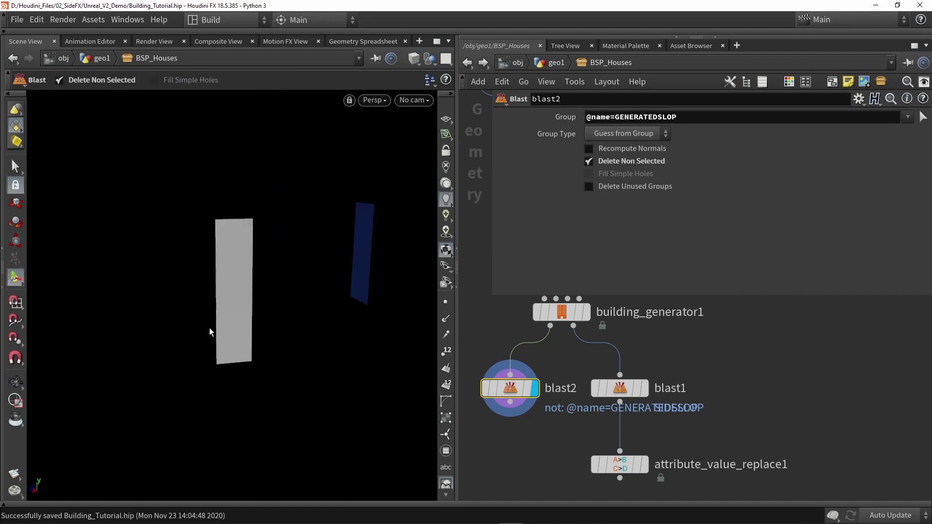
- Move blast2 farther from blast1, then display attribute_value_replace1 with its parameter area enlarged to show all entries
middle_click_drag(541, 433, 625, 386)
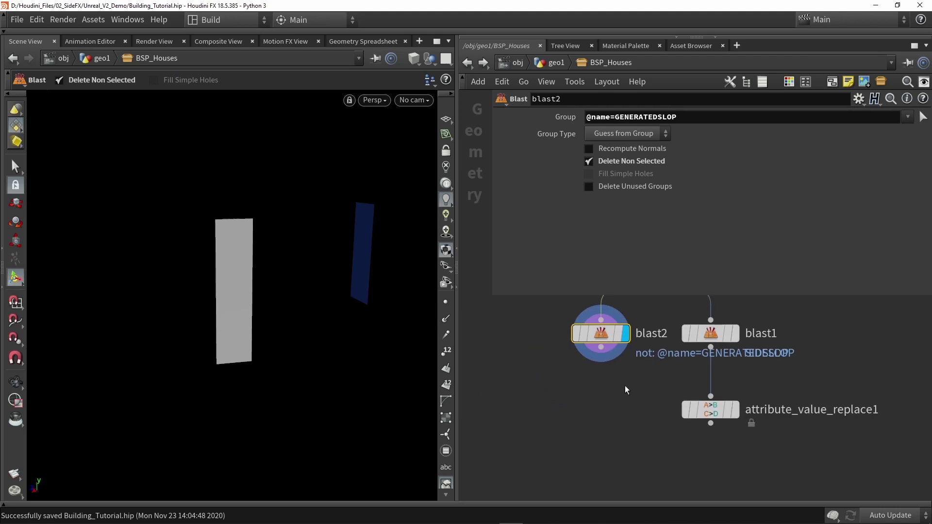
left_click_drag(598, 337, 511, 341)
left_click(573, 374)
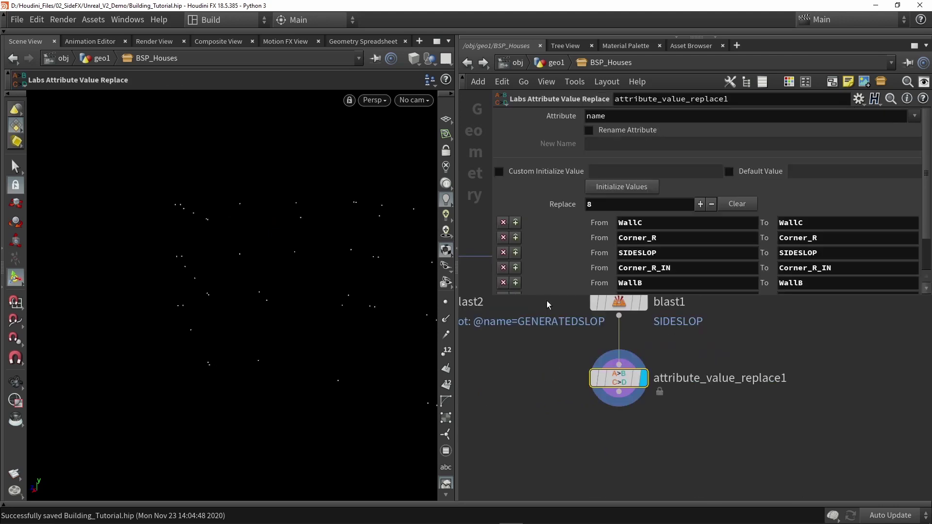
left_click_drag(546, 295, 548, 357)
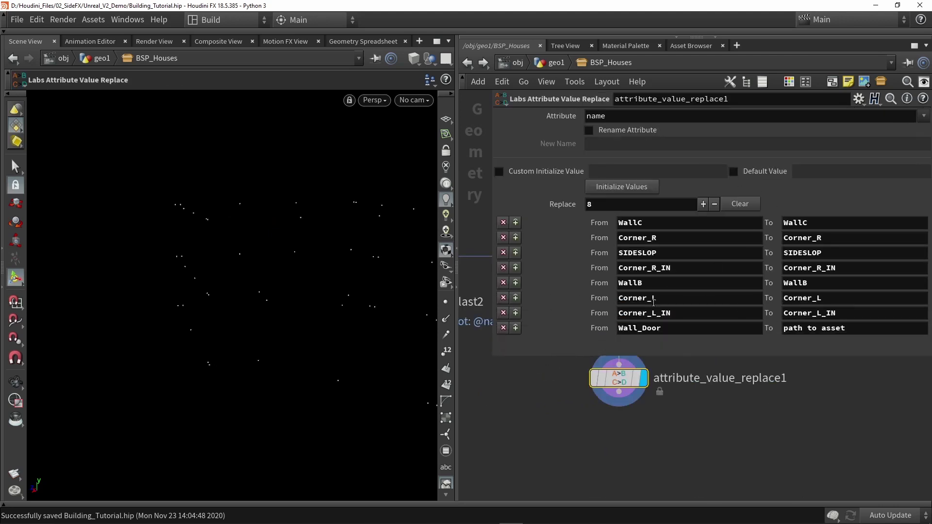
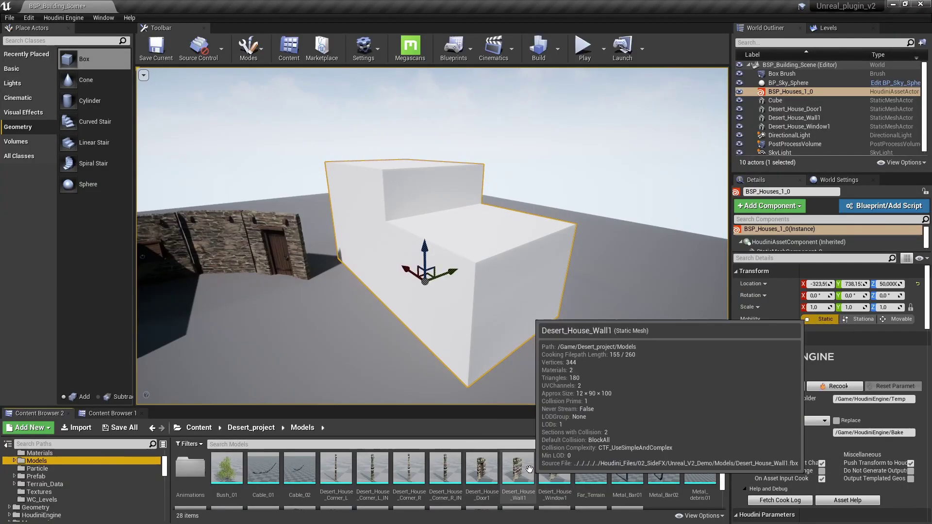
- Copy the reference of the Desert_House_Door1 mesh in Unreal Editor and, back in Houdini, paste it as the Wall_Door replacement value
right_click(478, 467)
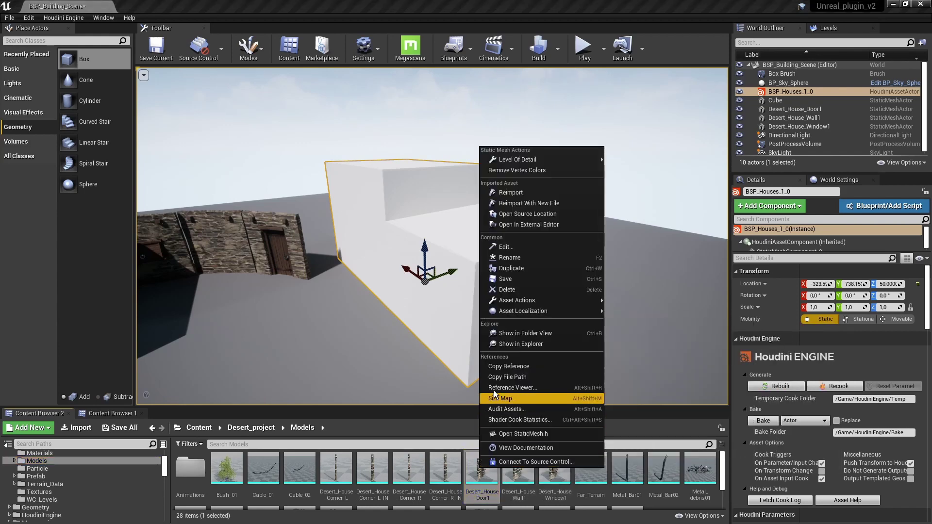
left_click(509, 369)
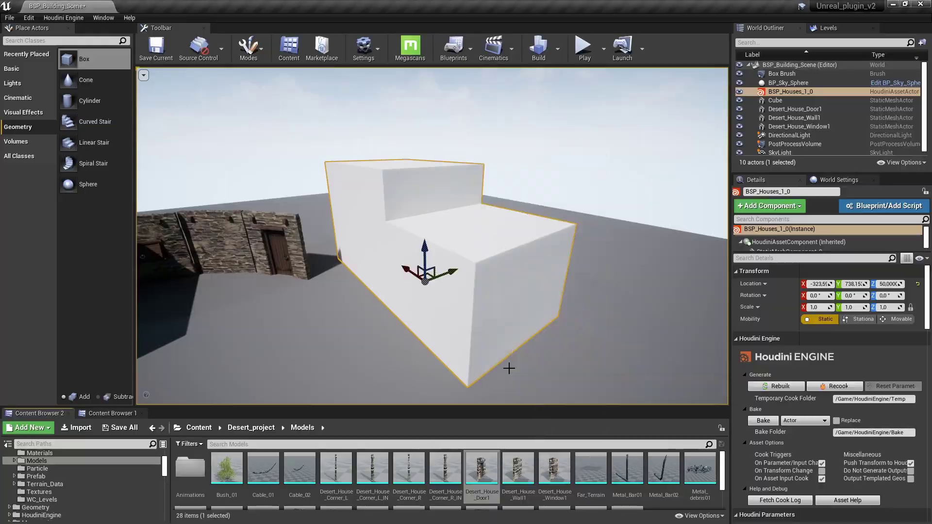
key("alt+Tab")
triple_click(860, 328)
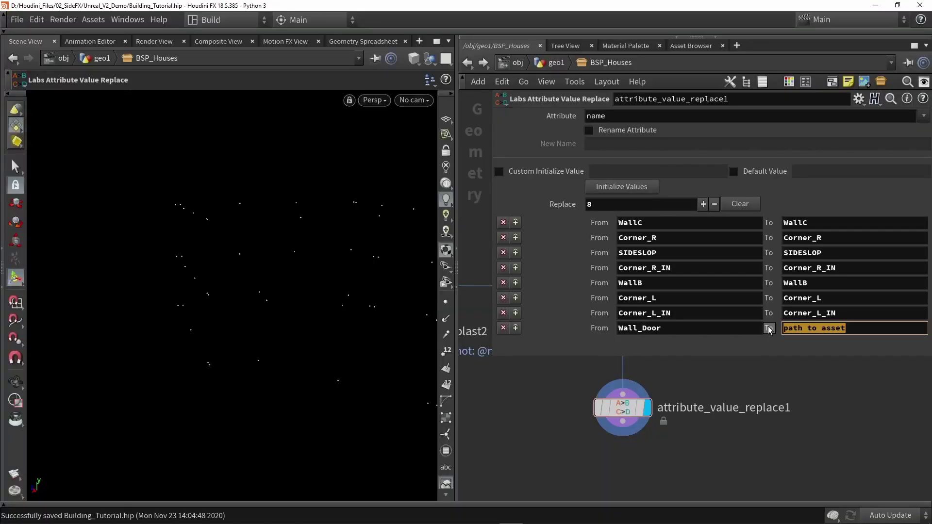
key("ctrl+v")
key("Return")
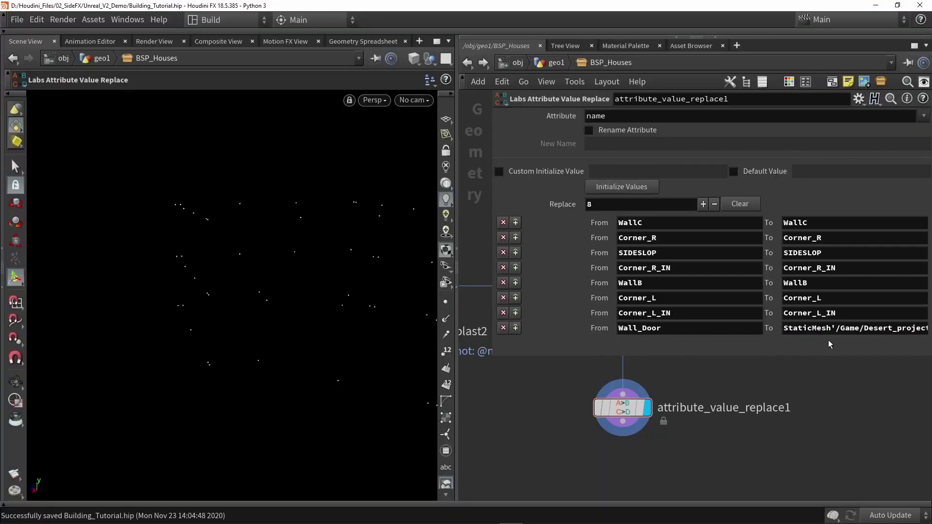
- Paste the prepared Attribute Value Replace node with StaticMesh references in place of attribute_value_replace1 and remove its SIDESLOP entry
left_click_drag(845, 315, 801, 282)
key("ctrl+v")
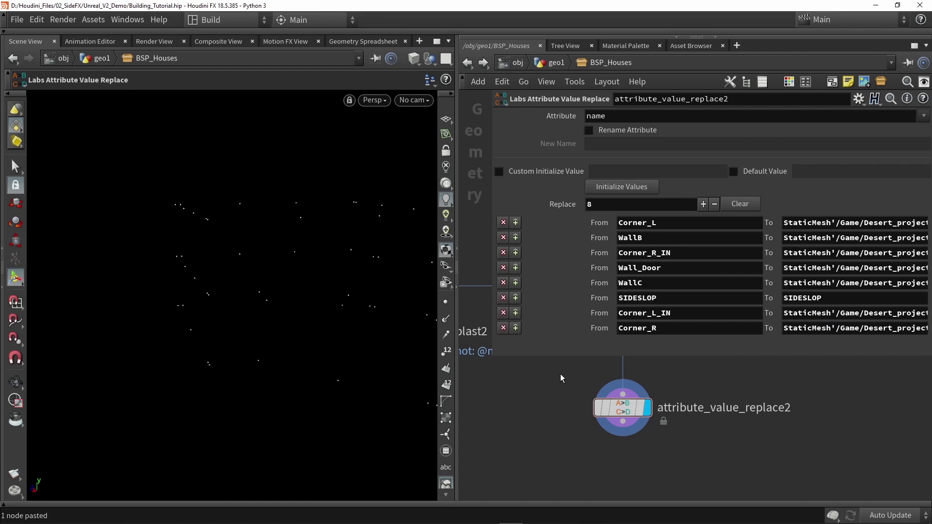
left_click_drag(656, 298, 603, 297)
middle_click_drag(546, 396, 543, 403)
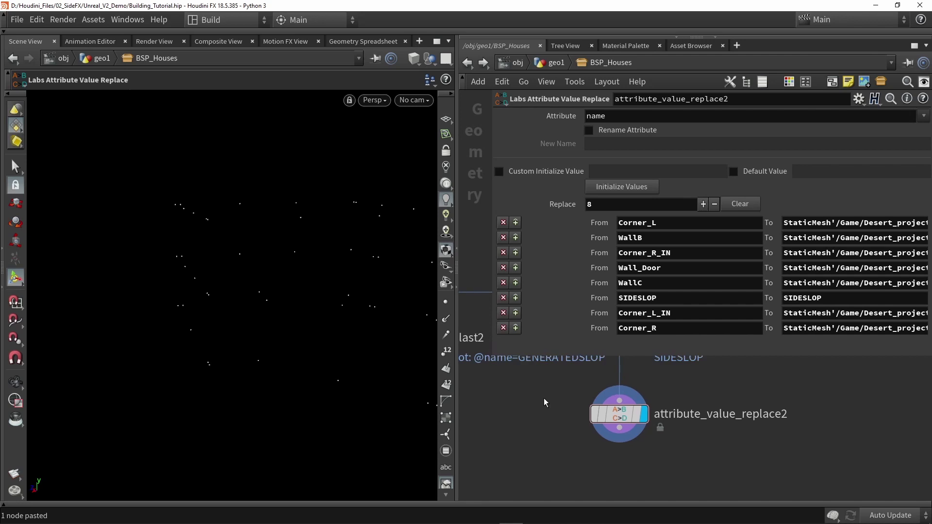
left_click(502, 298)
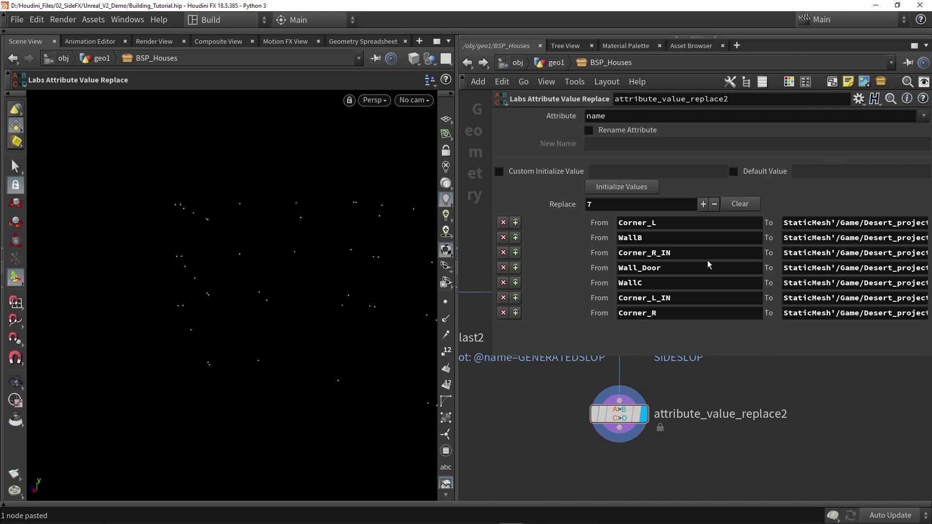
- Enable Rename Attribute on the replacement node and set the new attribute name to unreal_instance
left_click(617, 130)
left_click(604, 144)
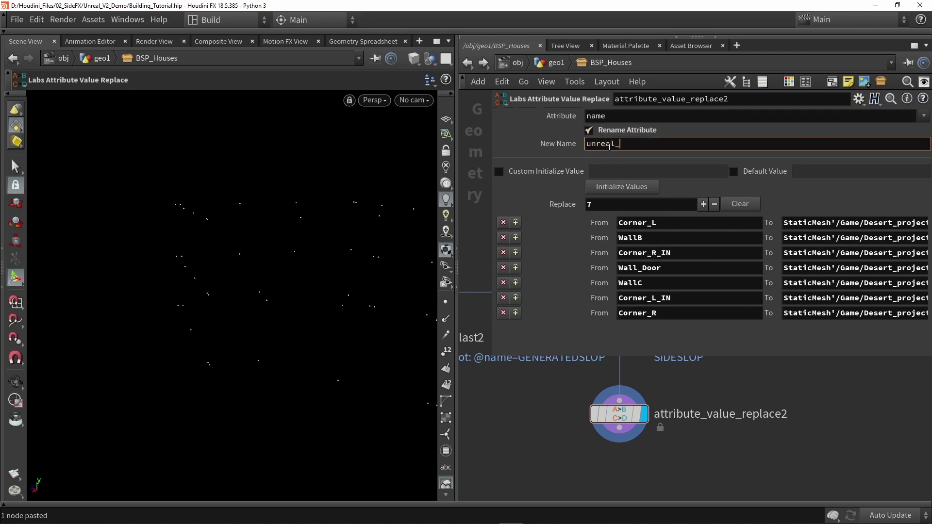
type("unreal_instance")
key("Return")
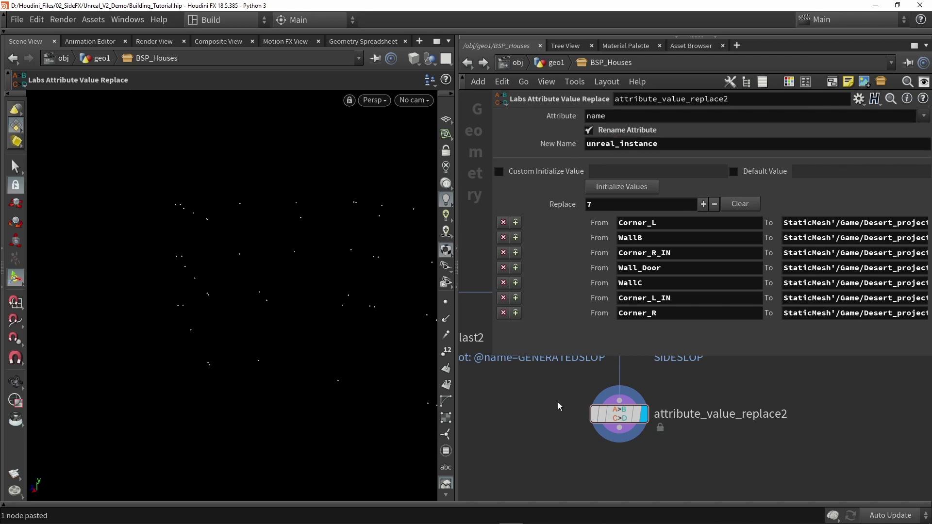
- Save the BSP_Houses digital asset definition and the Building_Tutorial.hip scene
key("ctrl+s")
scroll(539, 401, "down", 2)
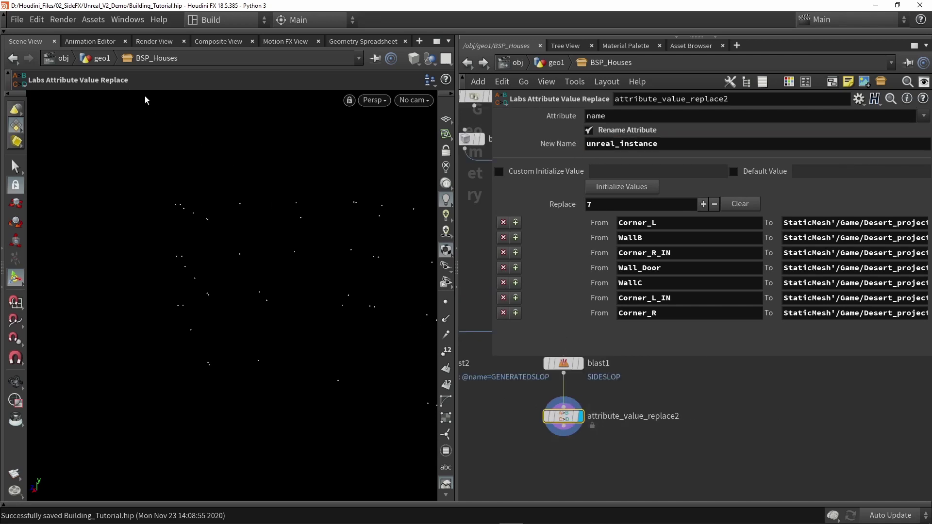
left_click(93, 19)
mouse_move(228, 85)
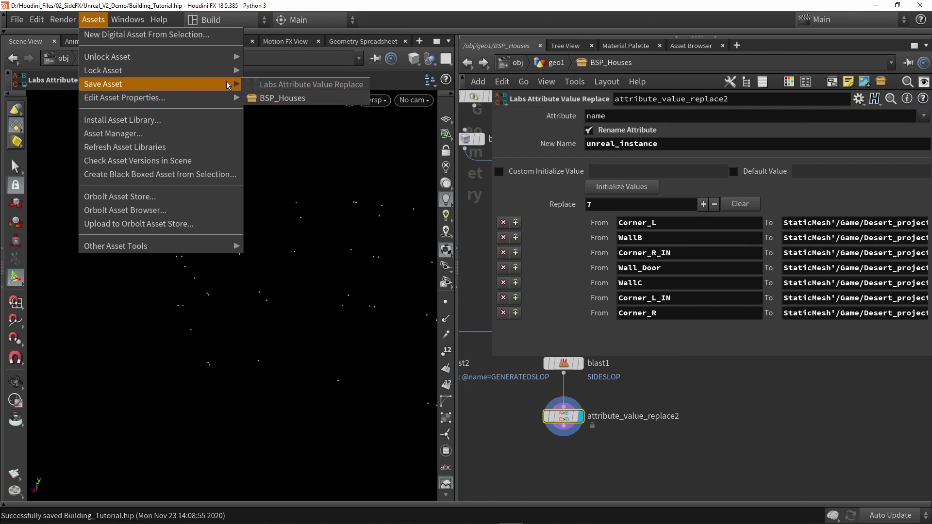
left_click(281, 98)
key("ctrl+s")
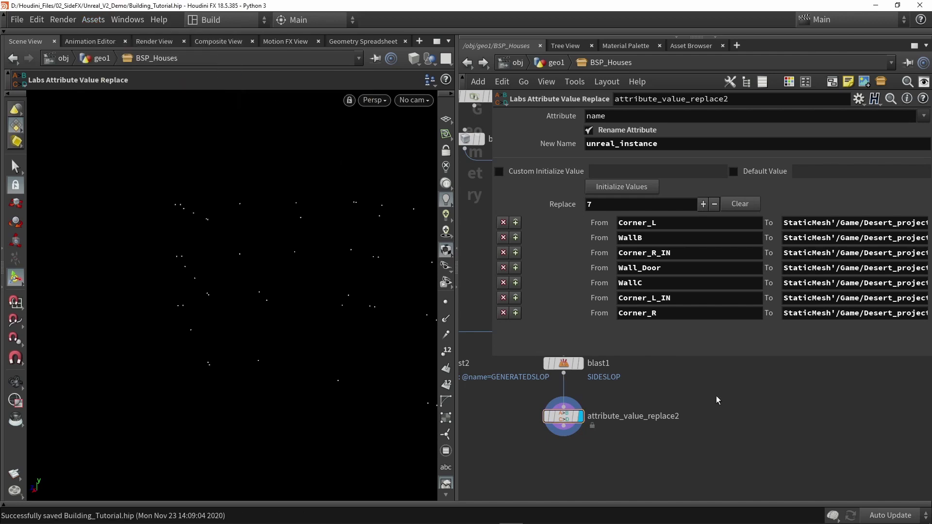
- Switch to Unreal Editor, rebuild the BSP_Houses asset and move the building to open ground away from the other meshes
key("alt+Tab")
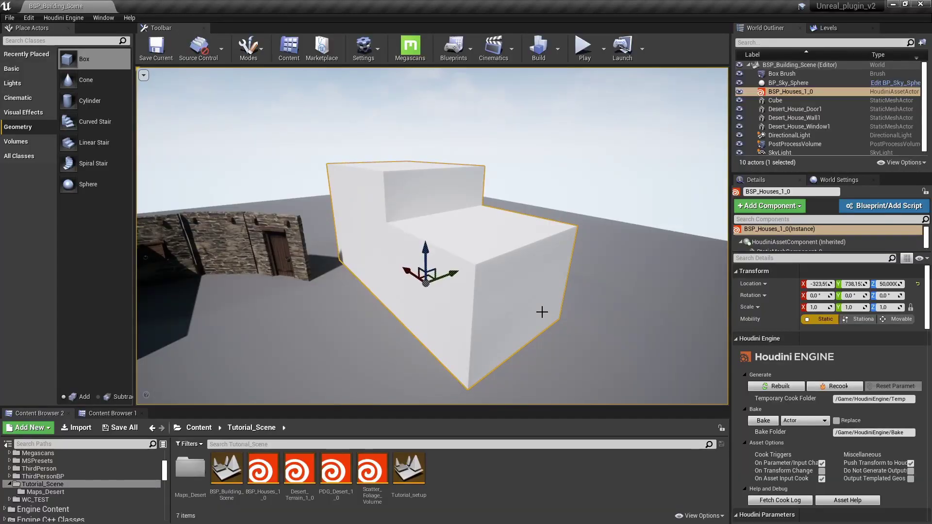
left_click(787, 387)
right_click_drag(678, 327, 559, 301)
left_click_drag(558, 301, 301, 296, "alt")
right_click_drag(425, 304, 425, 304)
left_click(426, 304)
left_click_drag(443, 250, 418, 217)
- Examine the generated building from several sides, checking its walls, doors, windows, corners and sloped sections
right_click_drag(418, 218, 369, 204)
right_click_drag(500, 224, 432, 223)
key("g")
mouse_move(541, 195)
right_mouse_down()
mouse_move(544, 218)
mouse_move(475, 211)
mouse_move(541, 195)
right_mouse_up()
right_click_drag(493, 219, 493, 219)
right_click_drag(534, 268, 495, 208)
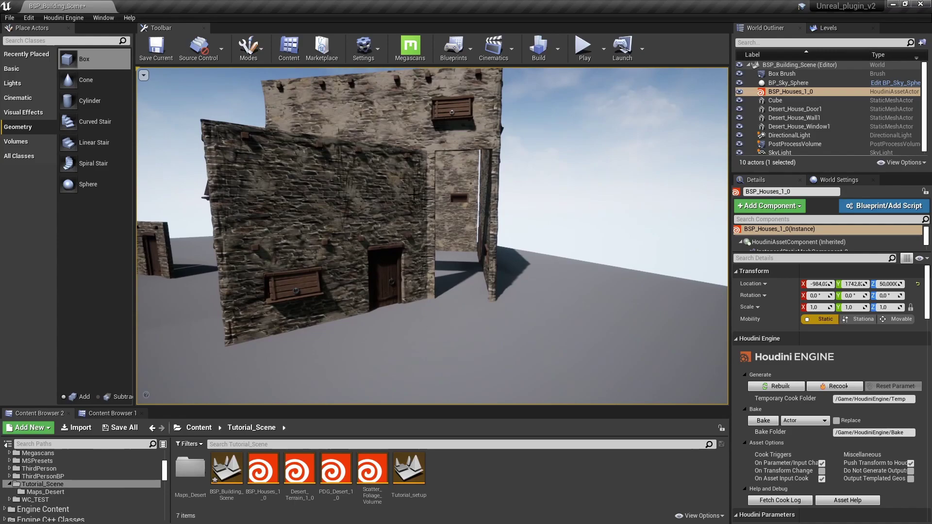
right_click_drag(412, 184, 413, 184)
right_click_drag(506, 297, 383, 277)
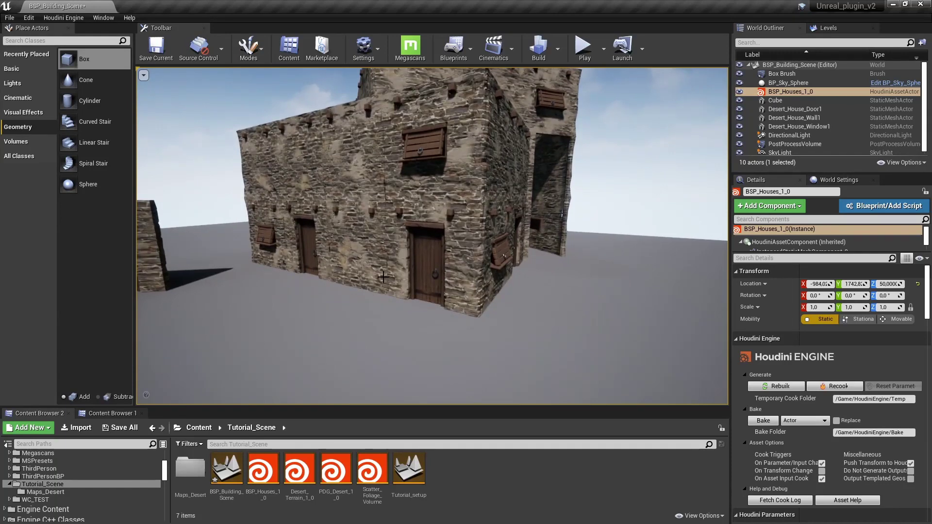
right_click_drag(517, 228, 518, 228)
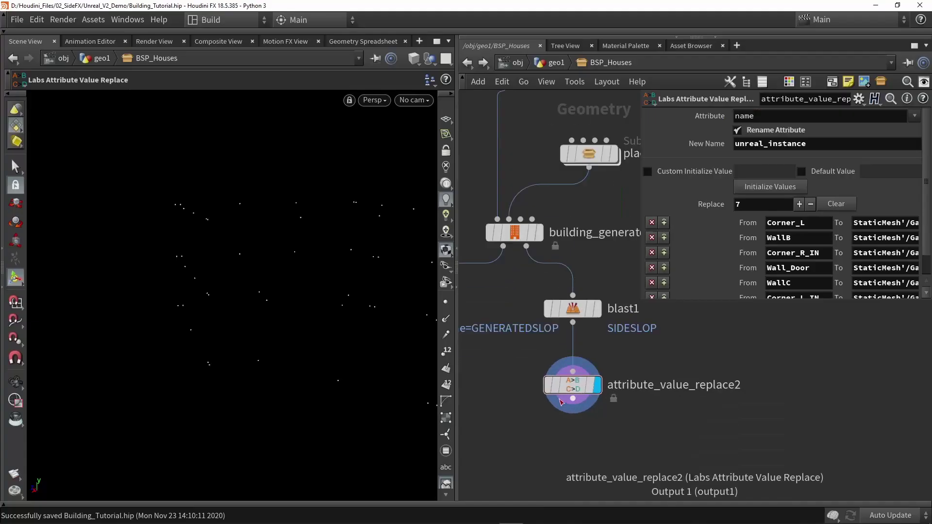
left_click_drag(566, 383, 565, 433)
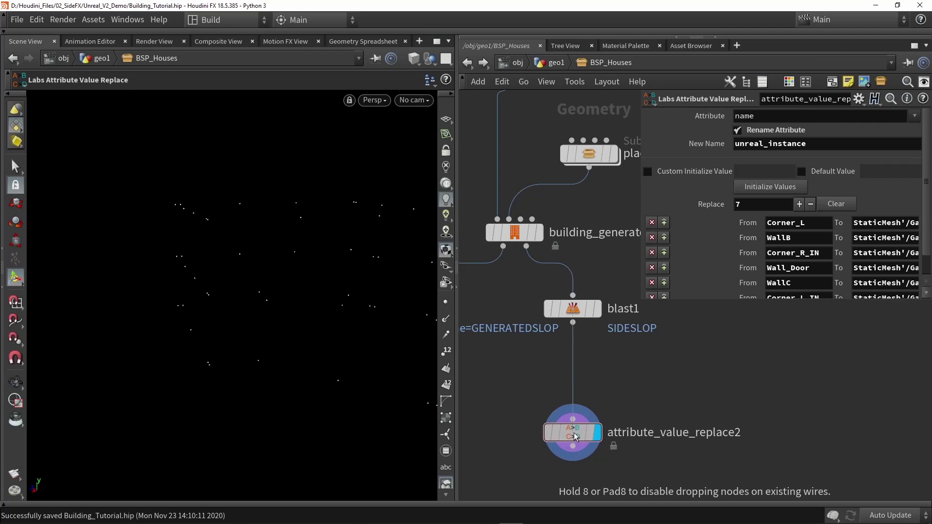
key("Tab")
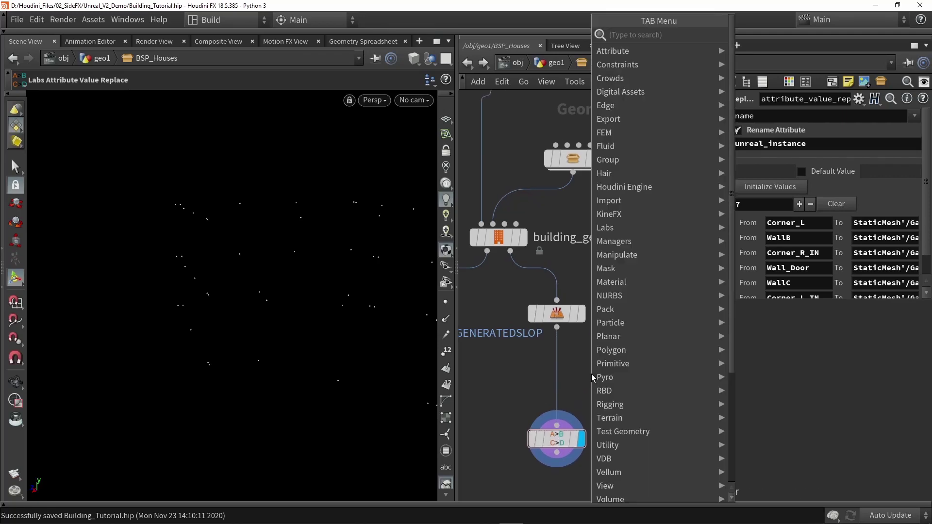
key("Tab")
type("wra")
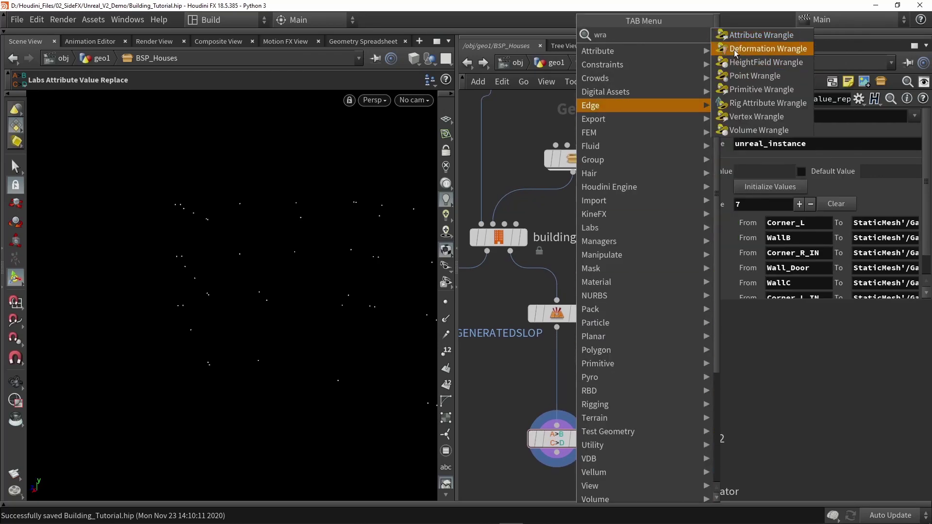
left_click(733, 35)
left_click(565, 364)
scroll(557, 377, "up", 3)
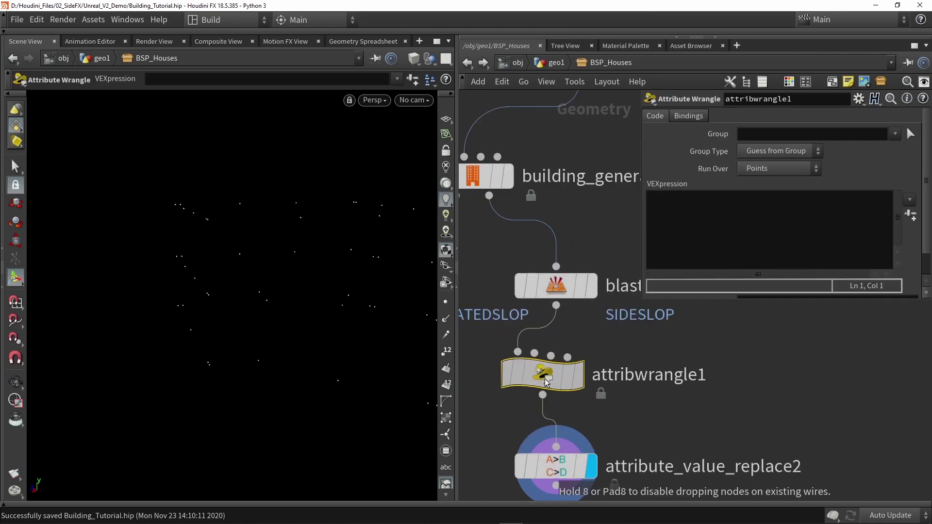
left_click(666, 209)
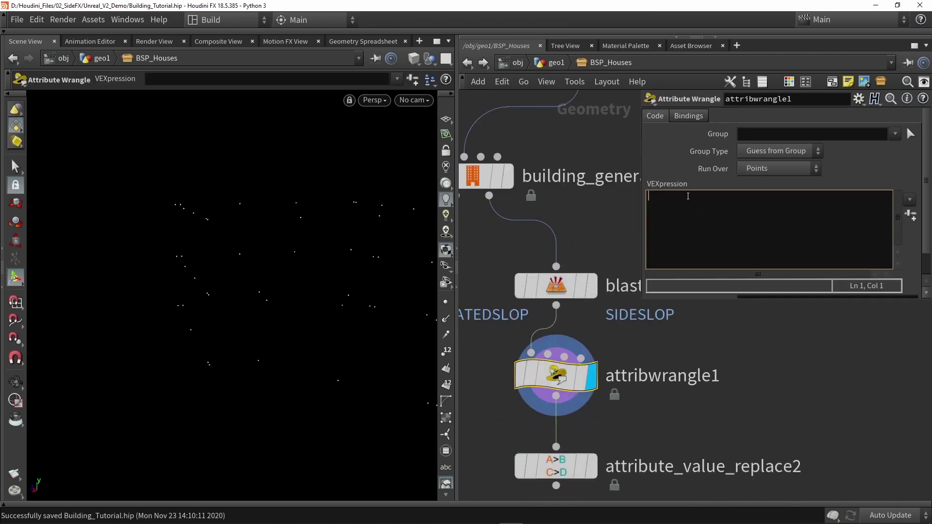
left_click(363, 42)
key("ctrl+z")
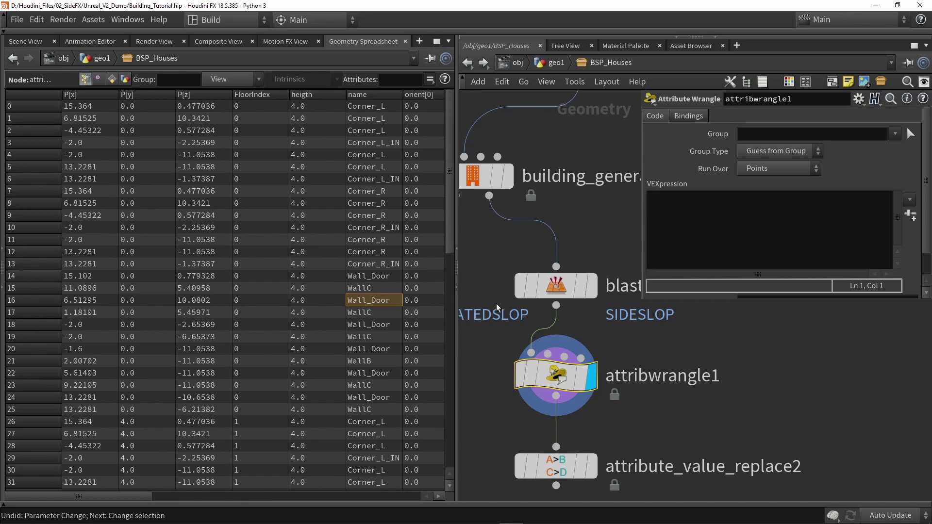
mouse_move(556, 378)
left_click(551, 465)
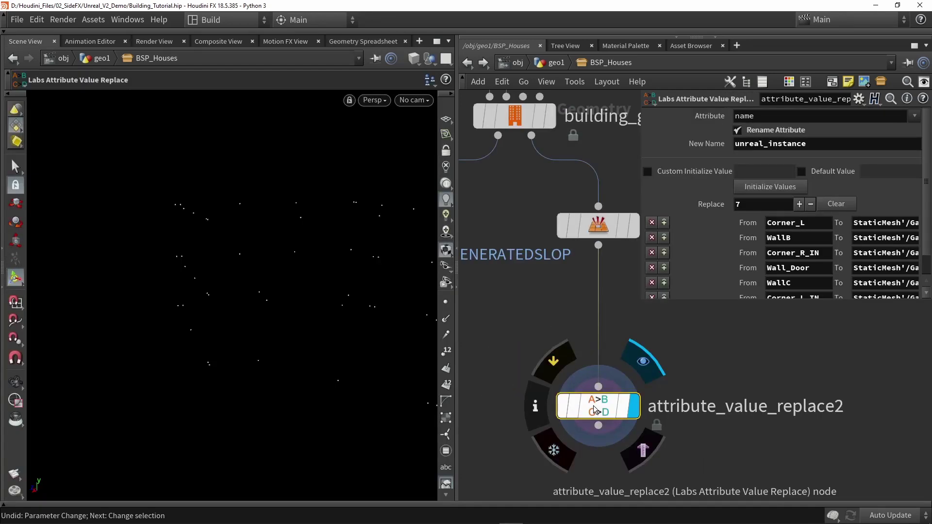
left_click_drag(593, 405, 599, 349)
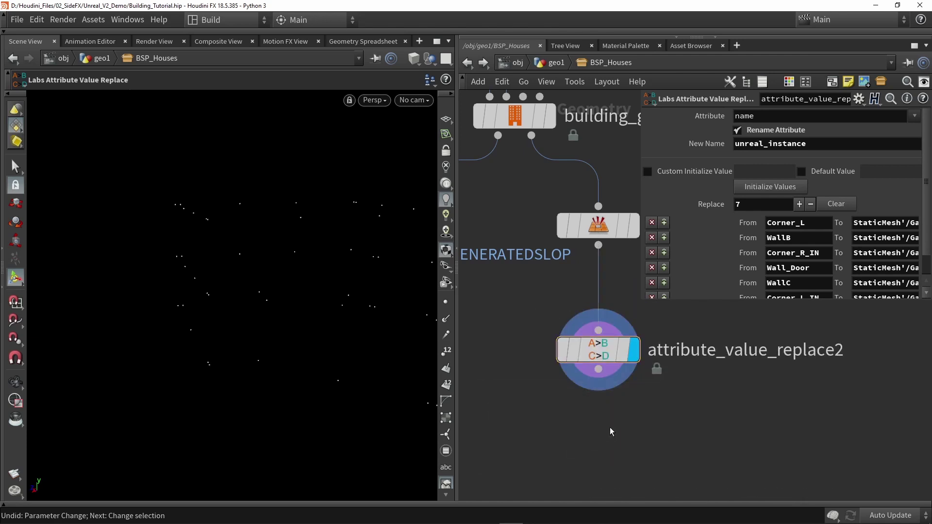
- Add a Merge node below the blast2 and attribute_value_replace2 branches
scroll(610, 427, "down", 2)
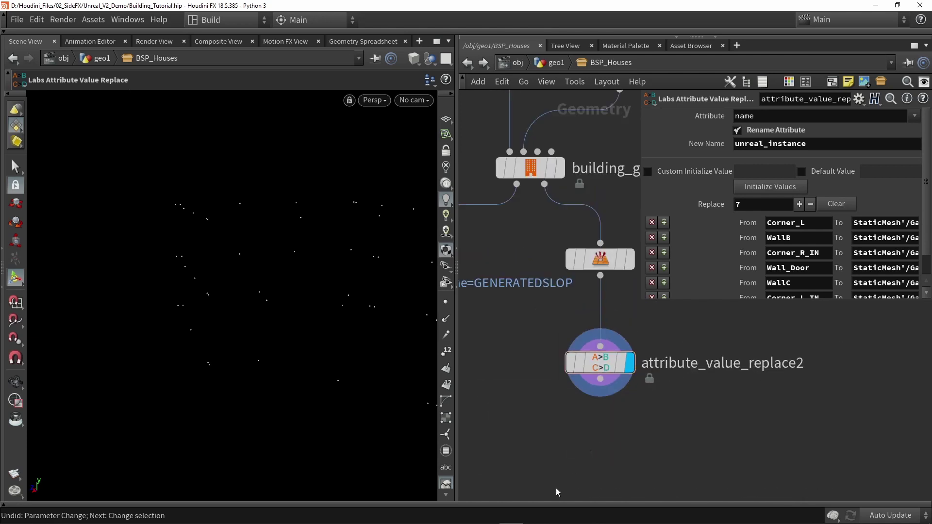
scroll(564, 421, "down", 4)
key("Tab")
type("merge")
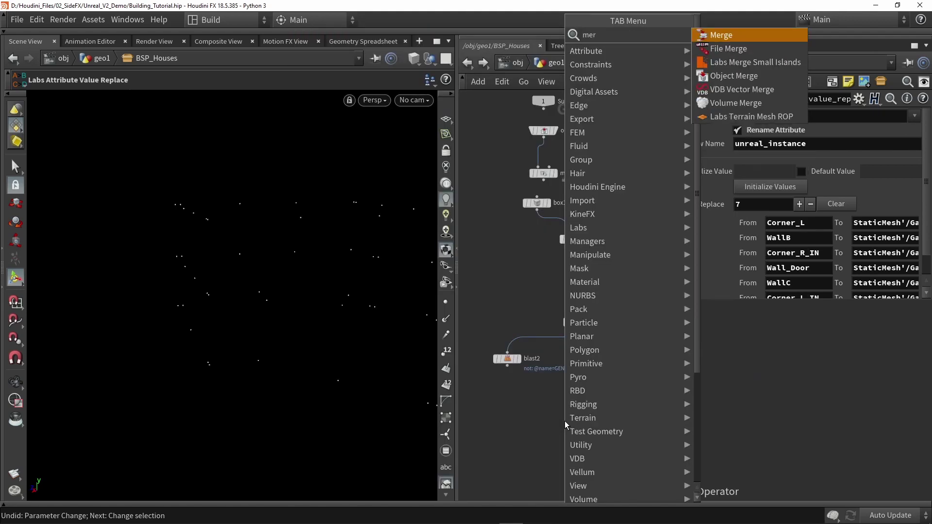
key("Return")
left_click(558, 432)
- Wire attribute_value_replace2 and blast2 into the displayed merge1 node and save the scene
scroll(524, 399, "up", 2)
left_click_drag(641, 412, 553, 467)
left_click_drag(500, 351, 563, 457)
middle_click_drag(572, 449, 603, 405)
left_click(603, 425)
left_click_drag(588, 426, 533, 458)
key("ctrl+s")
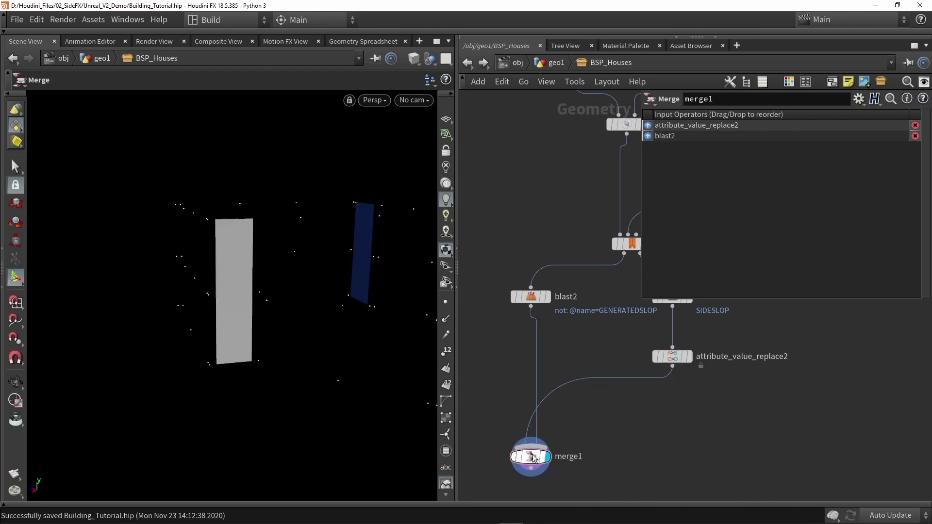
- Insert an Unreal Material node between blast2 and merge1 and display it
left_click(539, 298)
key("Tab")
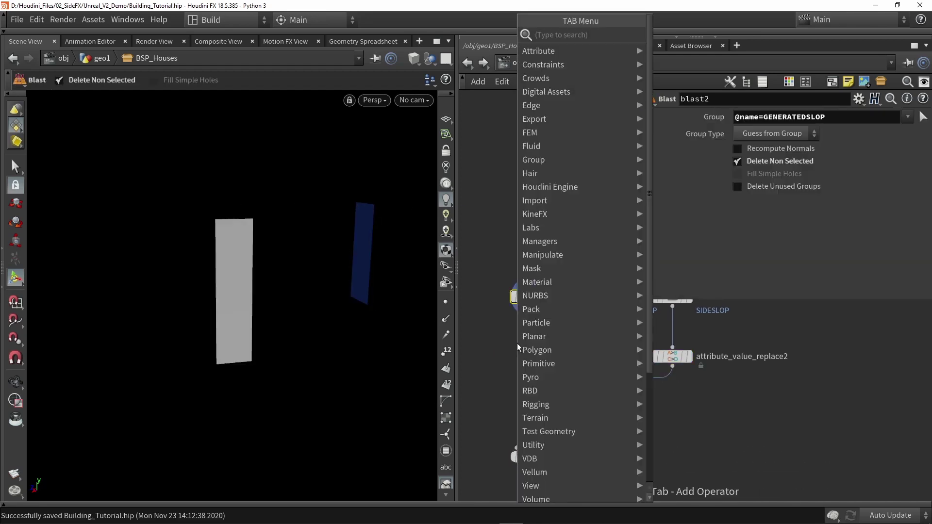
type("mater")
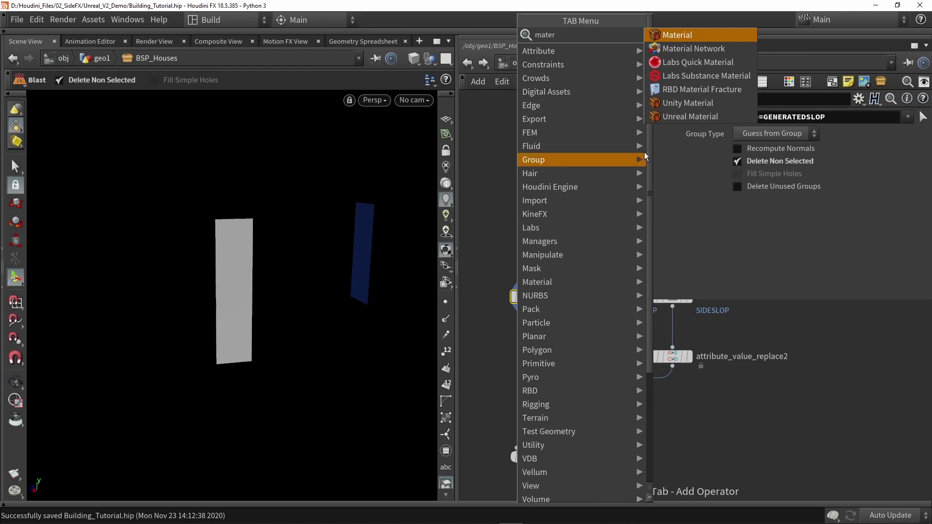
left_click(690, 116)
left_click(534, 346)
left_click_drag(504, 353, 530, 350)
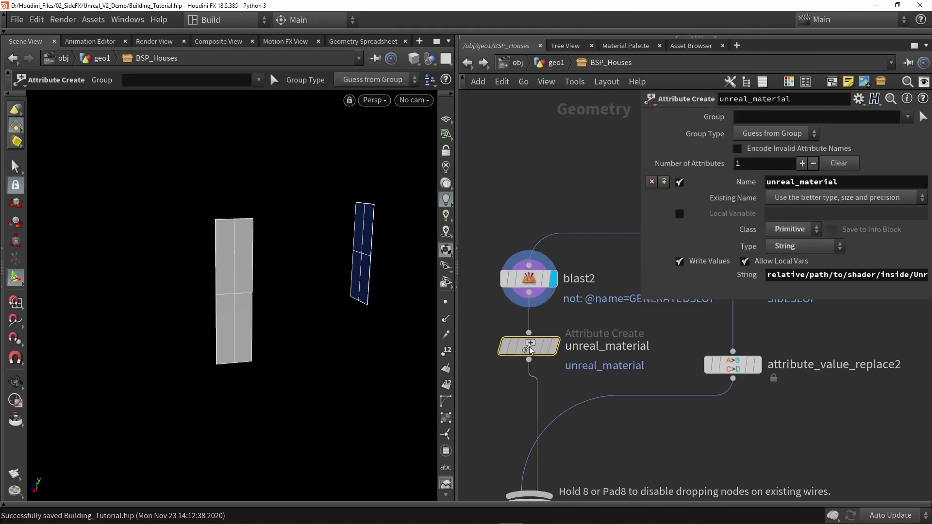
left_click(552, 346)
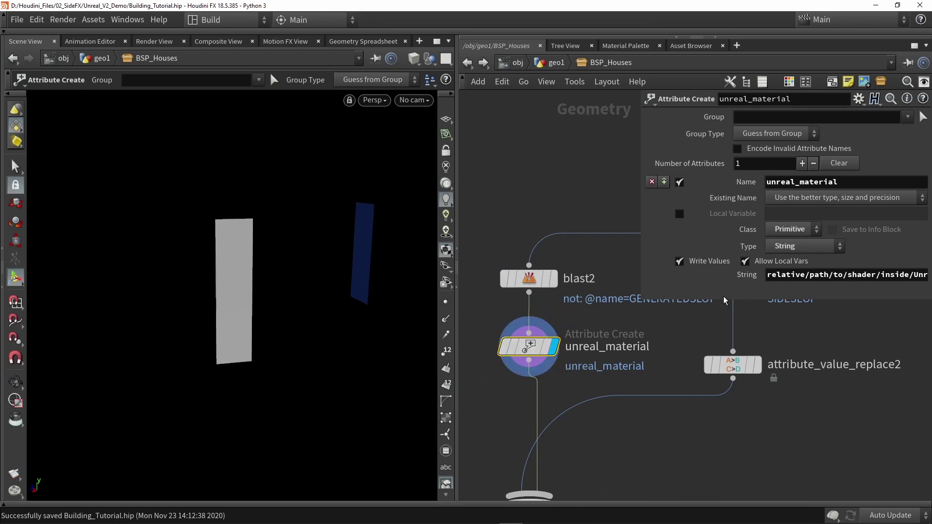
- Copy the reference of the Base_World_align material in Unreal Editor and, back in Houdini, paste it as the unreal_material string value
left_click_drag(640, 300, 510, 318)
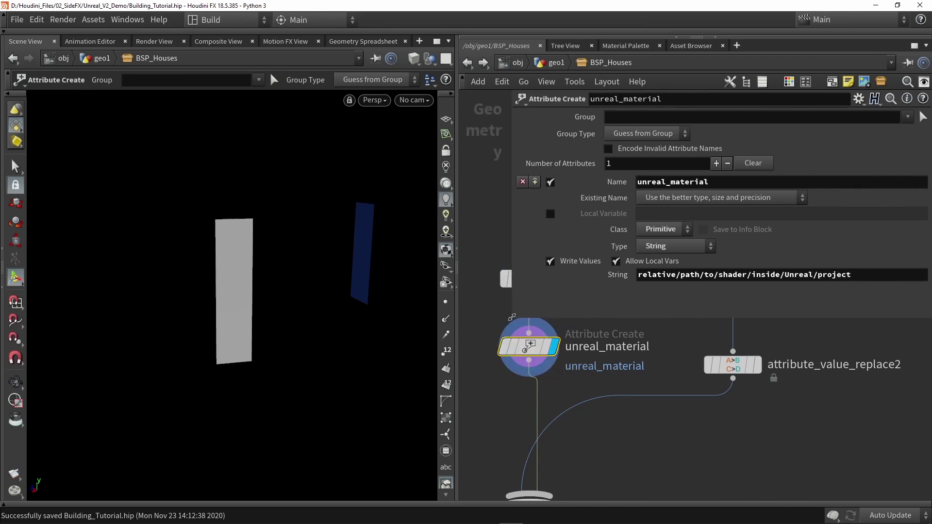
left_click_drag(850, 275, 638, 275)
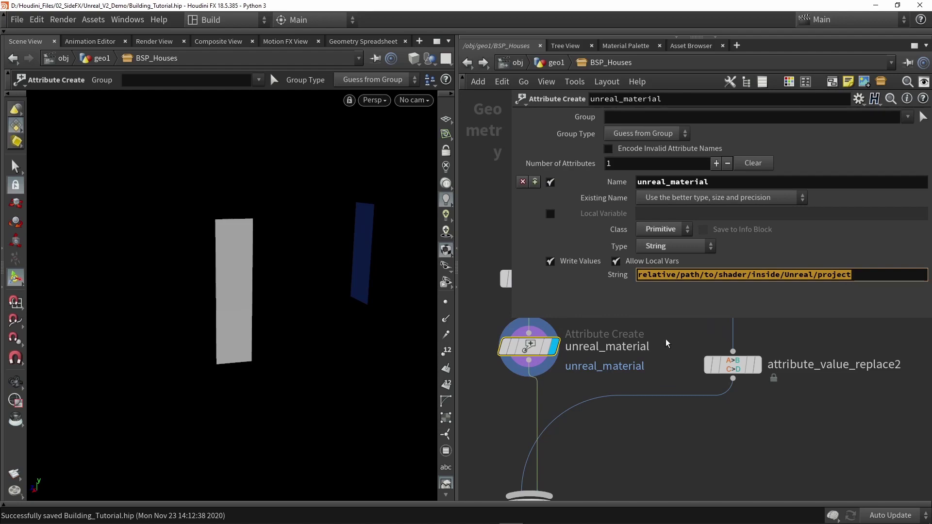
left_click(672, 355)
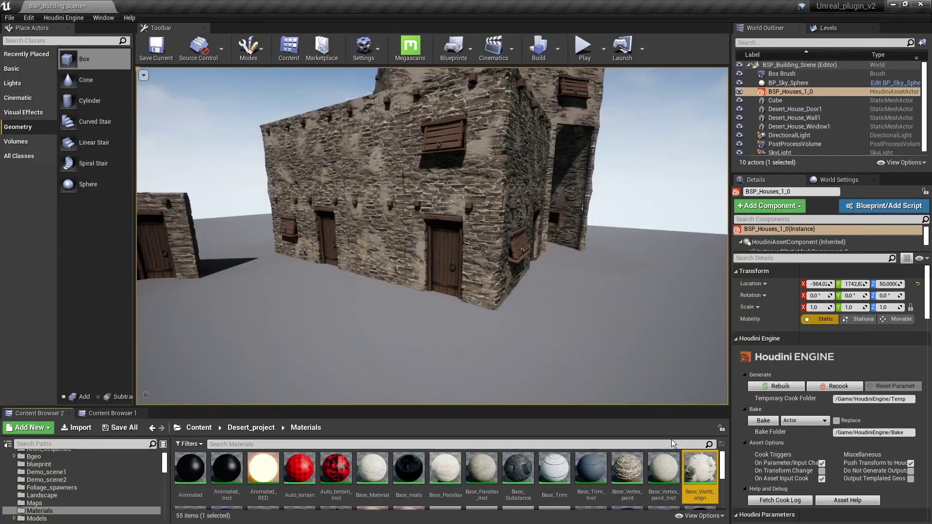
right_click(700, 470)
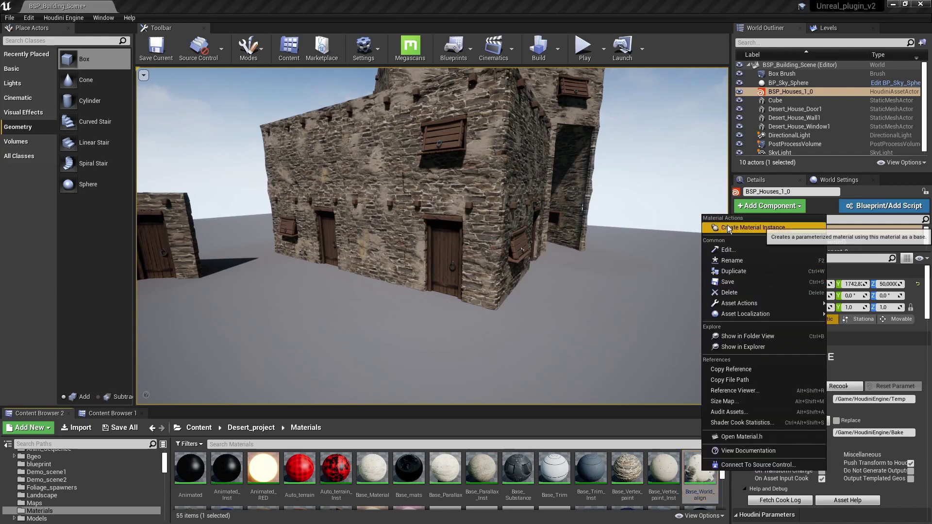
left_click(730, 369)
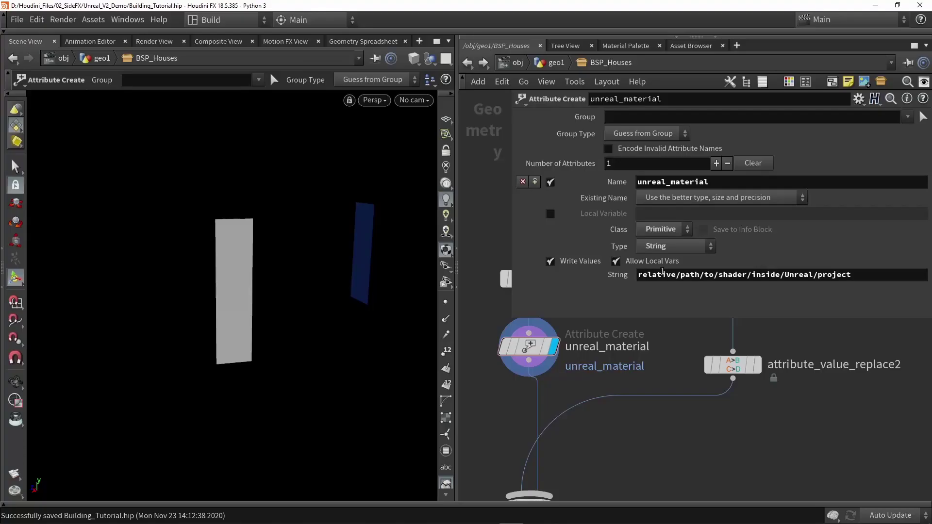
left_click(676, 274)
key("ctrl+v")
key("Return")
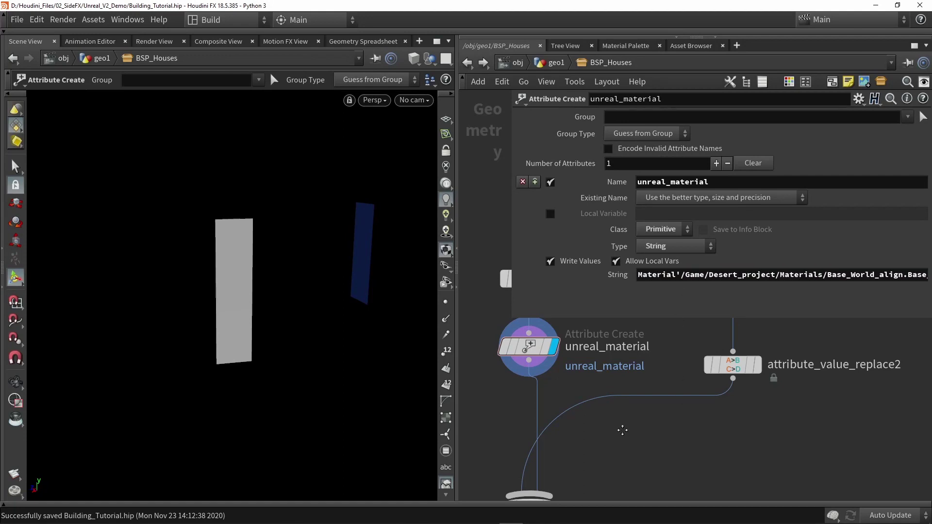
- Set the display to merge1 and save the BSP_Houses digital asset definition
middle_click_drag(623, 431, 619, 380)
scroll(619, 380, "down", 1)
left_click(560, 444)
left_click(551, 446)
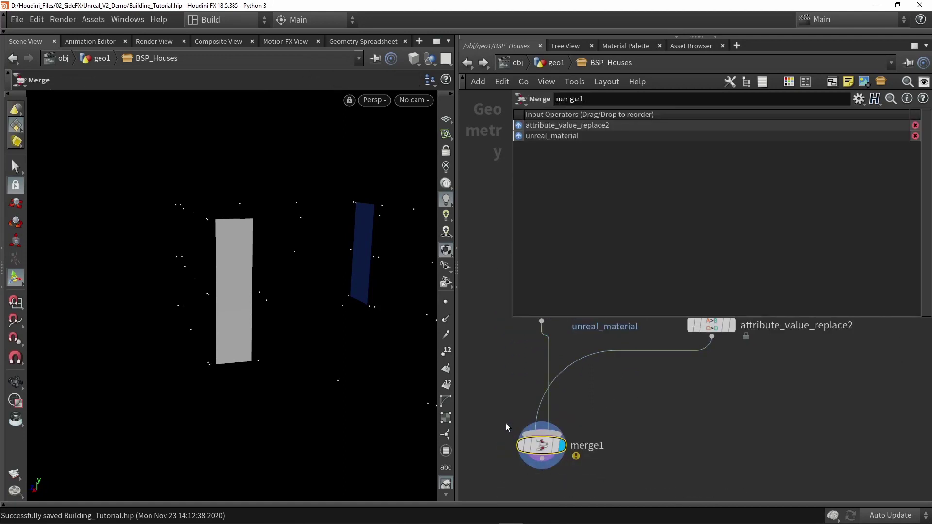
left_click(93, 20)
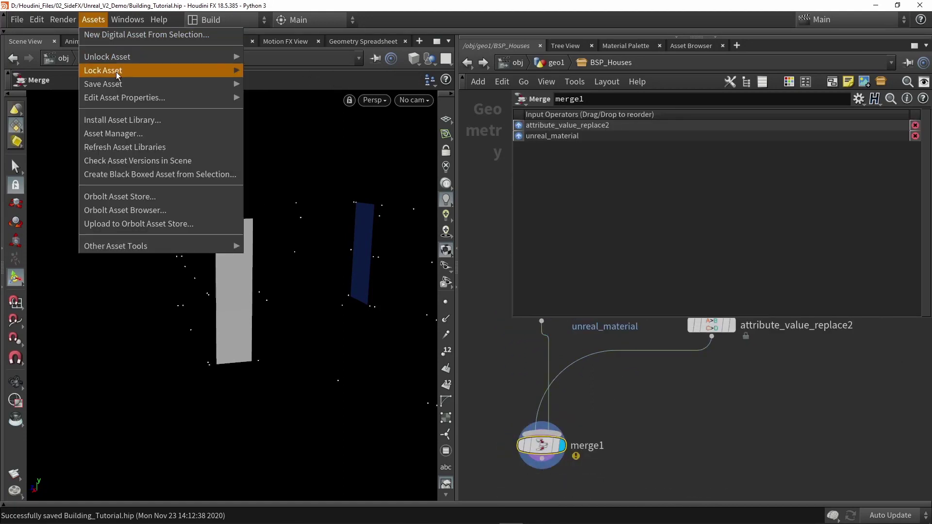
mouse_move(233, 86)
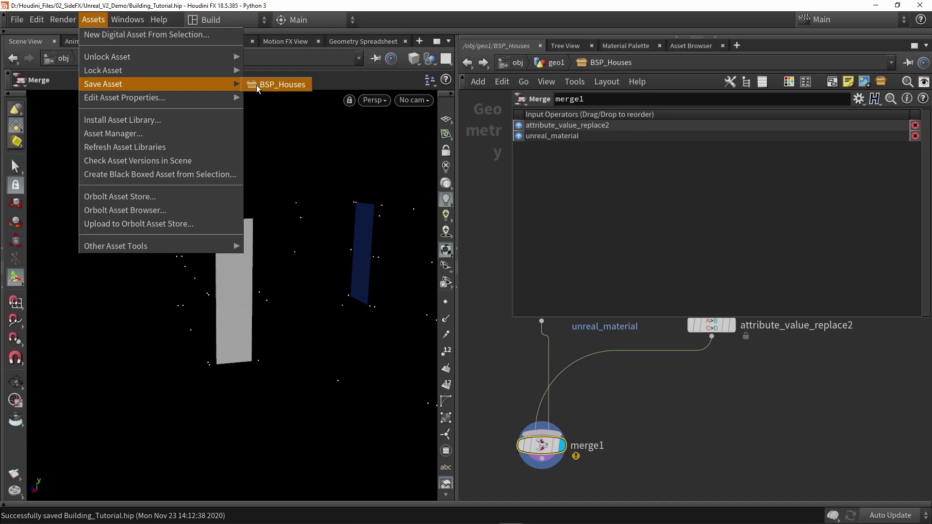
left_click(301, 86)
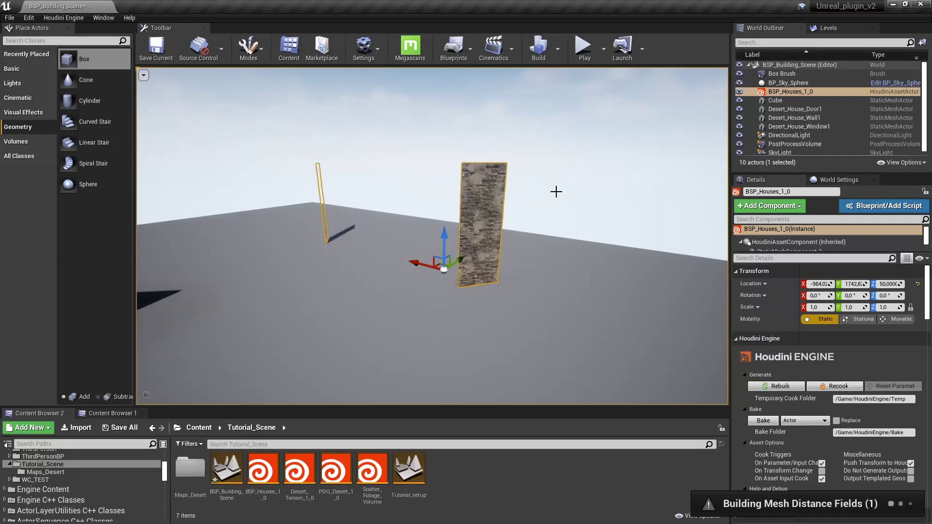
- In Unreal Editor, examine the rebuilt BSP_Houses asset's textured slope walls and the mesh instancers in its Houdini Outputs
right_click_drag(523, 202, 522, 189)
key("w")
left_click_drag(522, 202, 328, 214, "alt")
left_click_drag(378, 172, 301, 172, "alt")
scroll(810, 352, "down", 3)
scroll(810, 351, "down", 6)
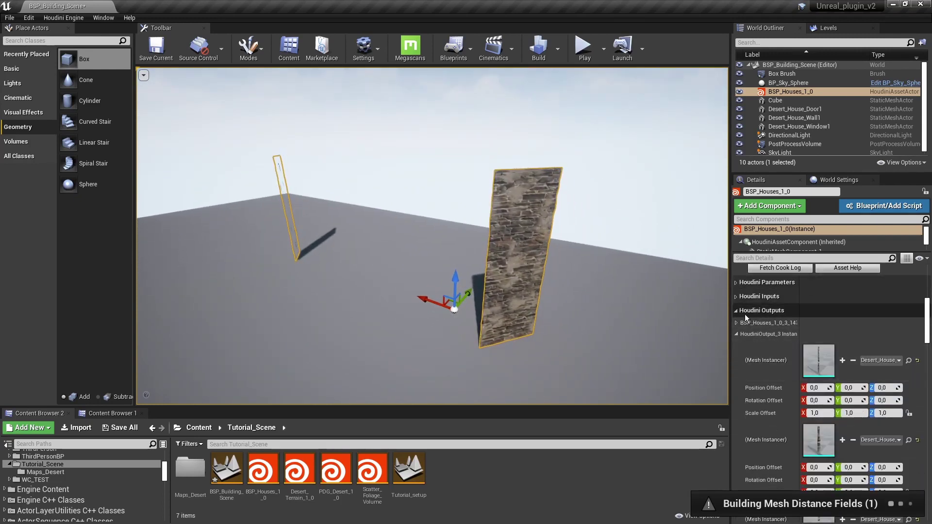
scroll(785, 344, "down", 3)
scroll(784, 343, "down", 5)
scroll(784, 343, "up", 5)
scroll(784, 345, "up", 10)
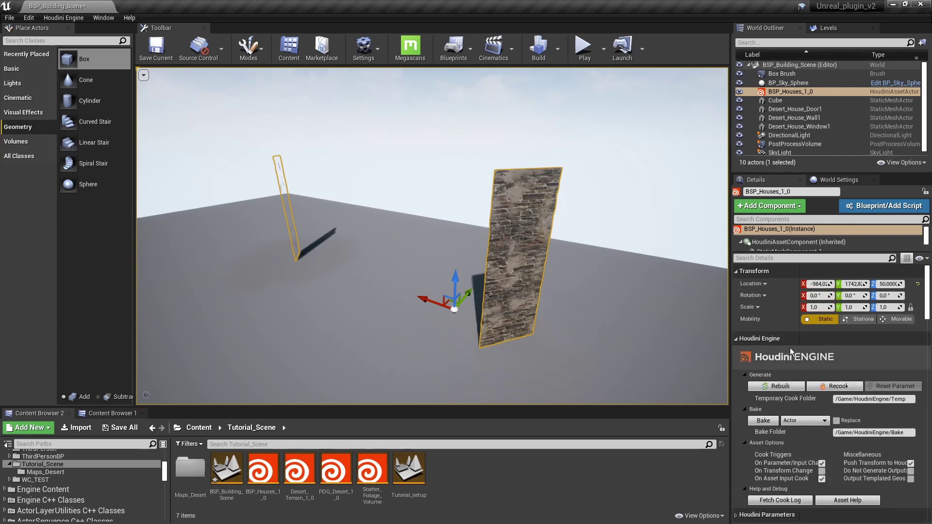
right_click_drag(516, 303, 519, 264)
key("s")
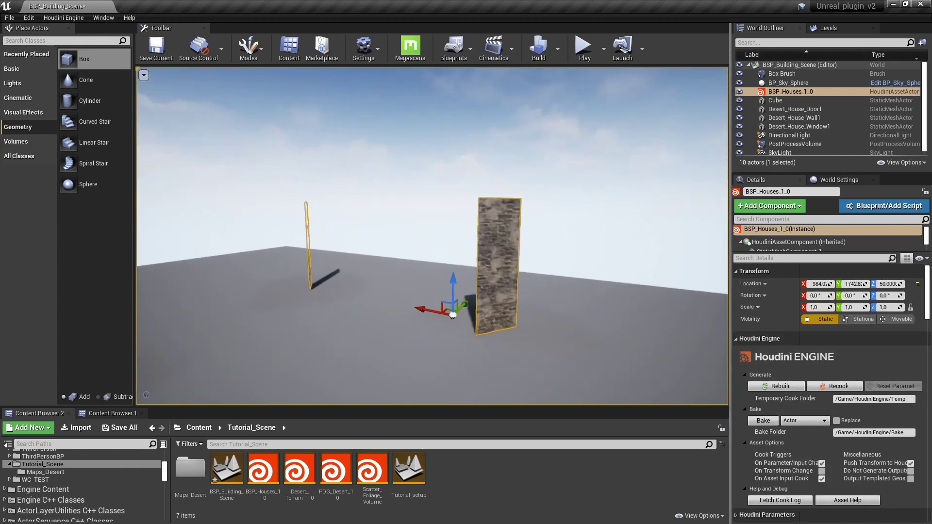
left_click_drag(495, 301, 517, 303, "alt")
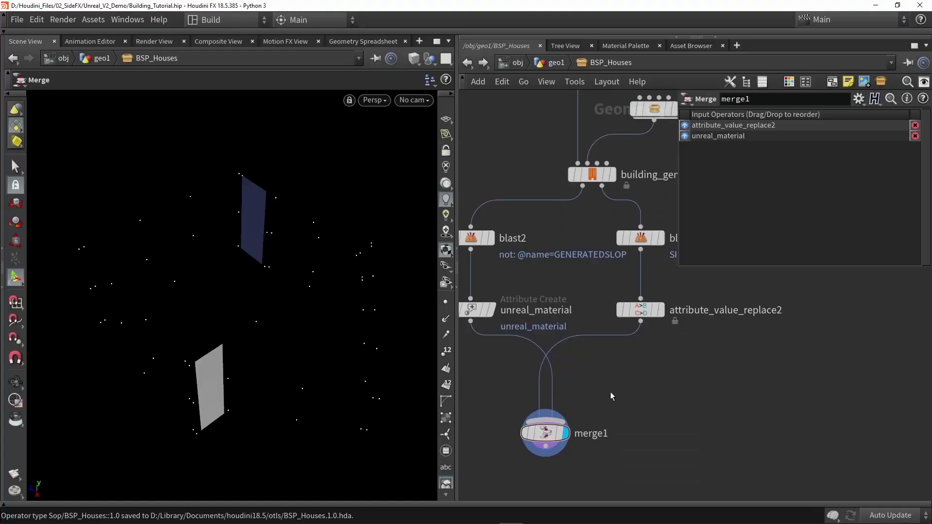
- Back in Houdini, open the node information of attribute_value_replace2 to inspect its point attributes
middle_click_drag(631, 383, 697, 373)
left_click_drag(736, 366, 499, 304)
left_click(691, 380)
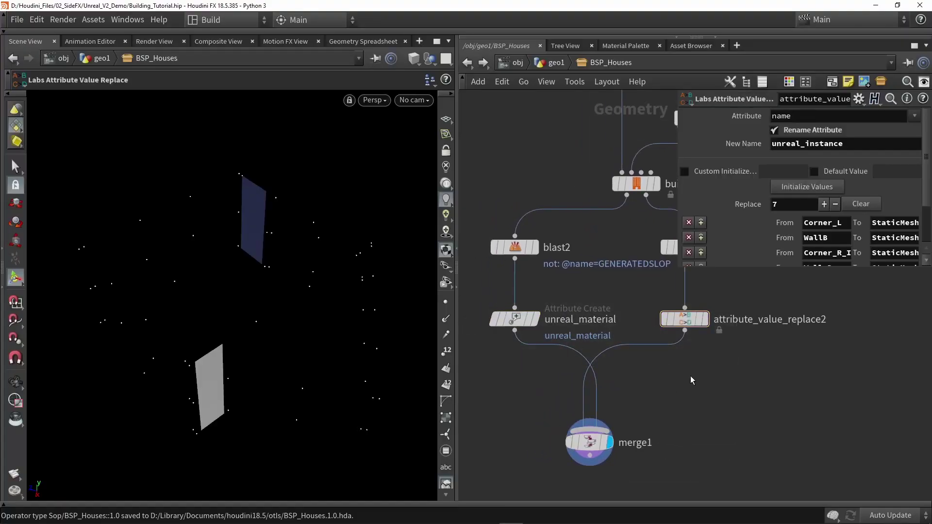
middle_click(686, 323)
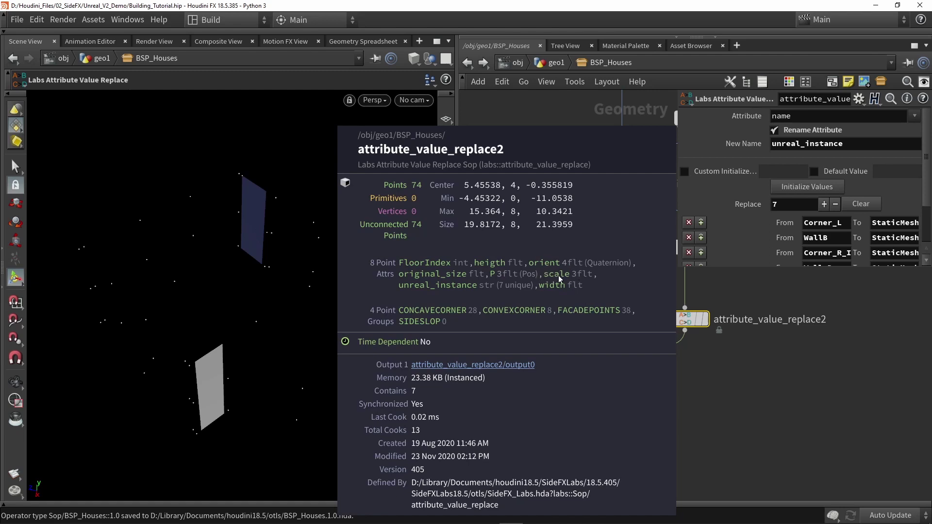
- Inspect the unreal_material node's information and compare merge1's pscale and scale point attributes in the Geometry Spreadsheet
left_click(516, 321)
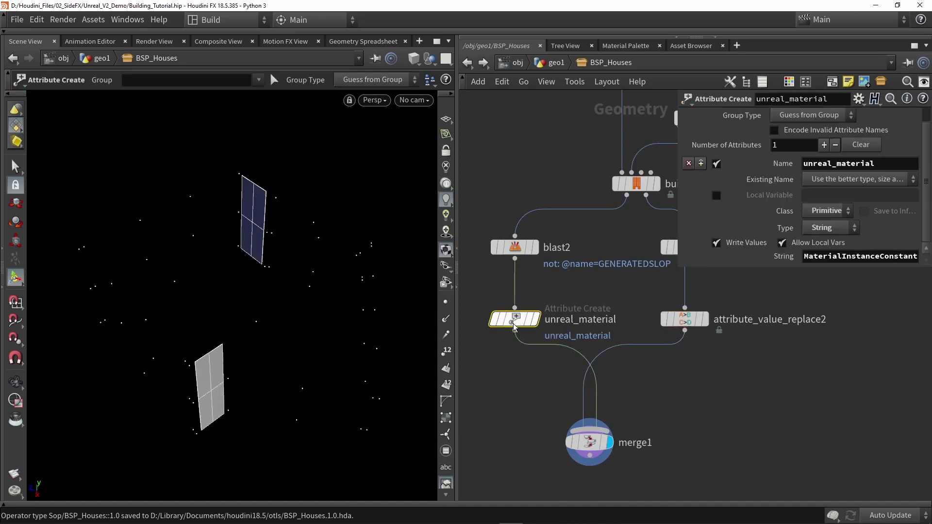
middle_click(516, 321)
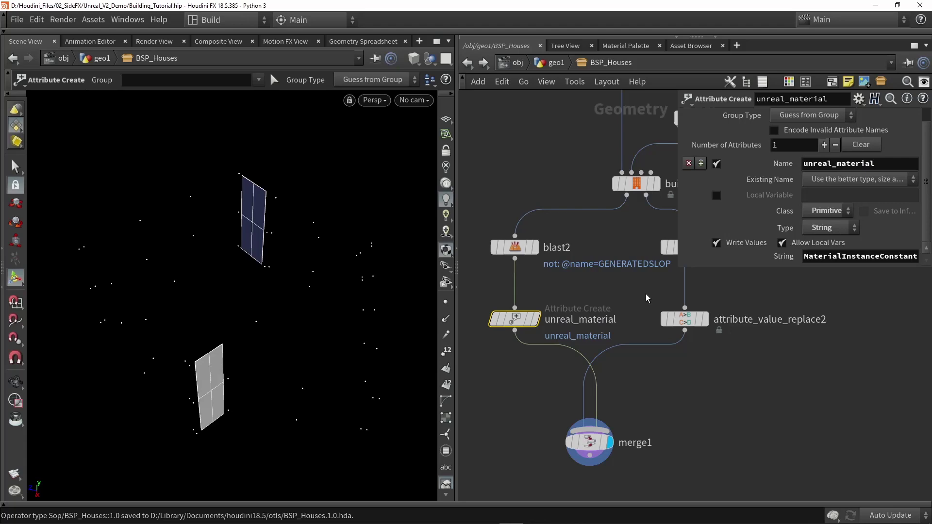
left_click(571, 423)
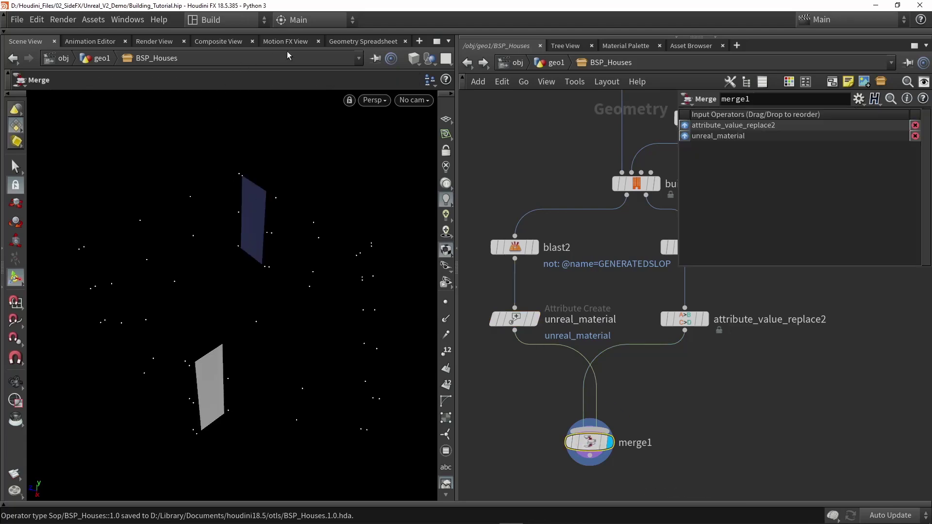
left_click(342, 41)
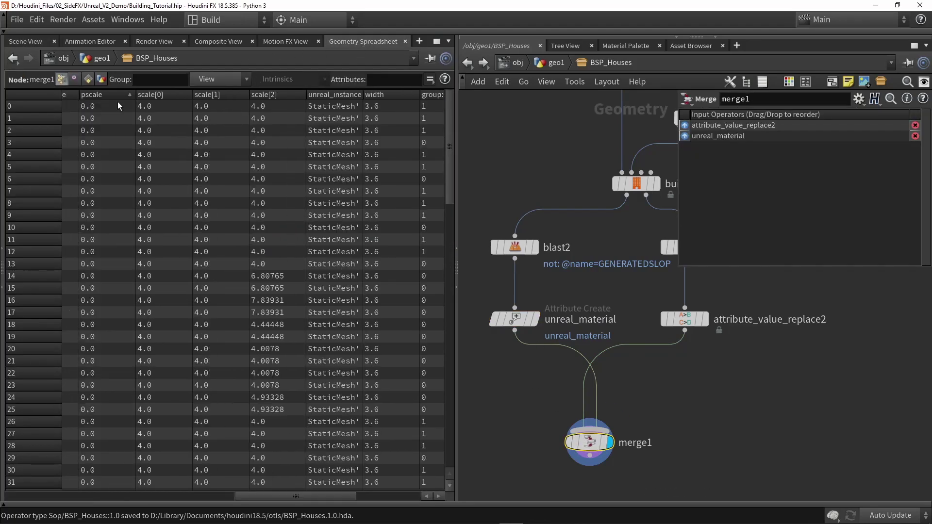
left_click(98, 105)
left_click(157, 105)
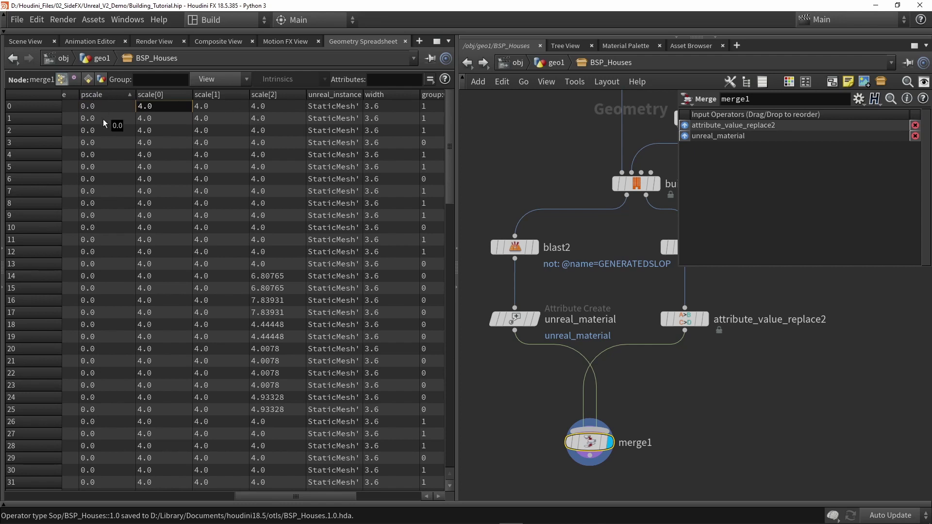
left_click(28, 41)
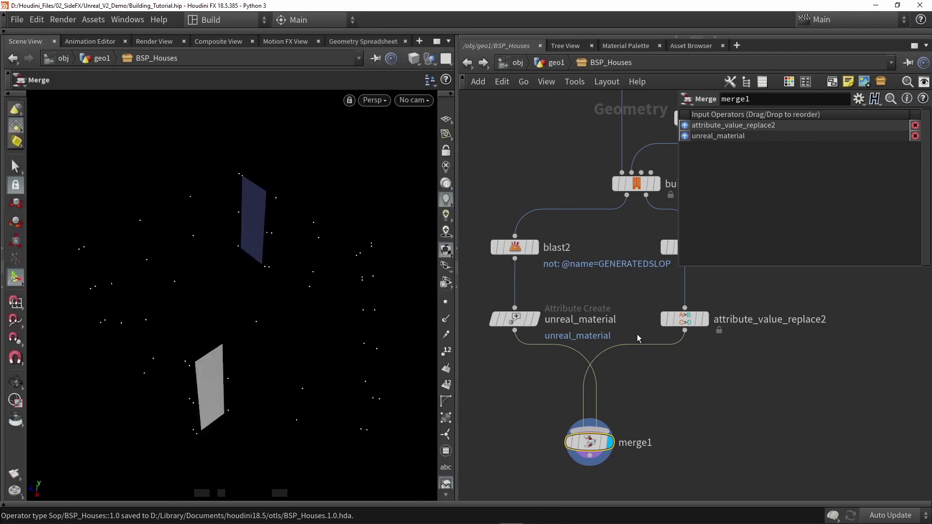
- Insert an Attribute Create node between attribute_value_replace2 and merge1, and define a float point attribute named pscale
key("Tab")
type("create")
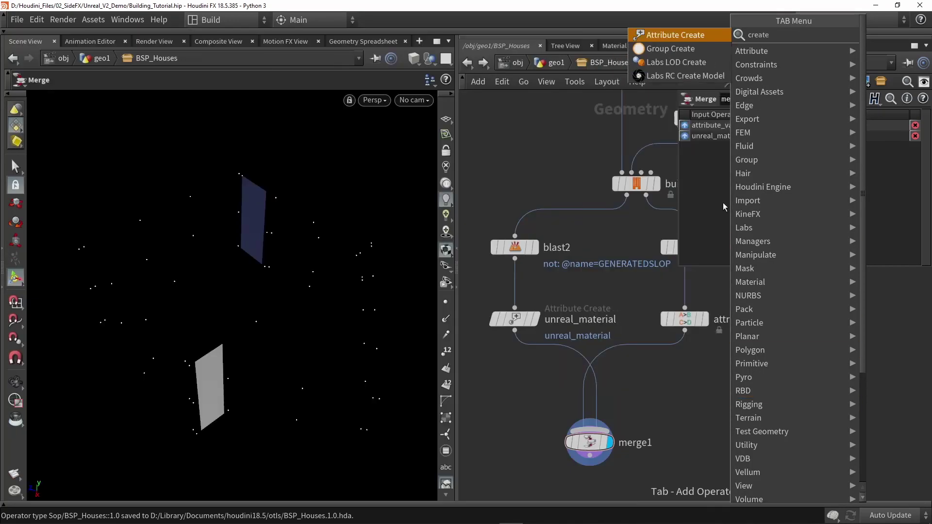
left_click(663, 36)
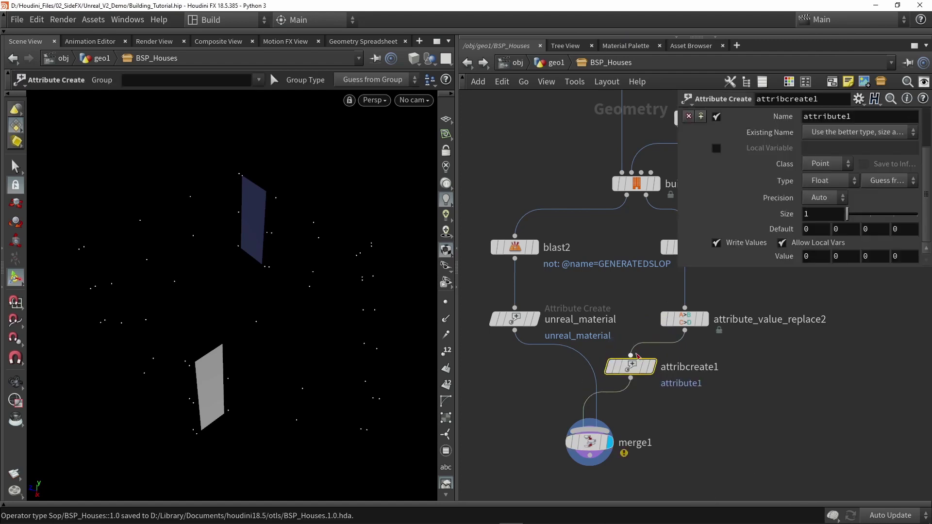
left_click(684, 372)
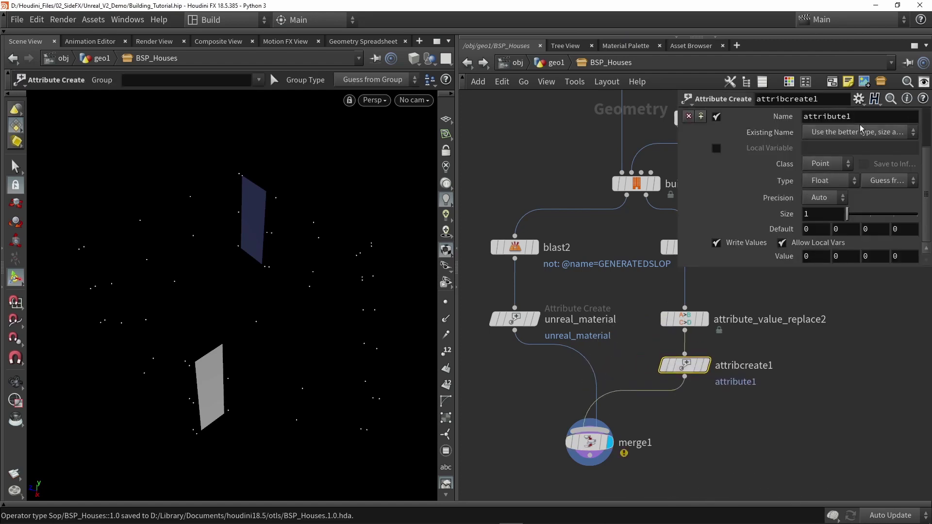
left_click_drag(853, 116, 803, 117)
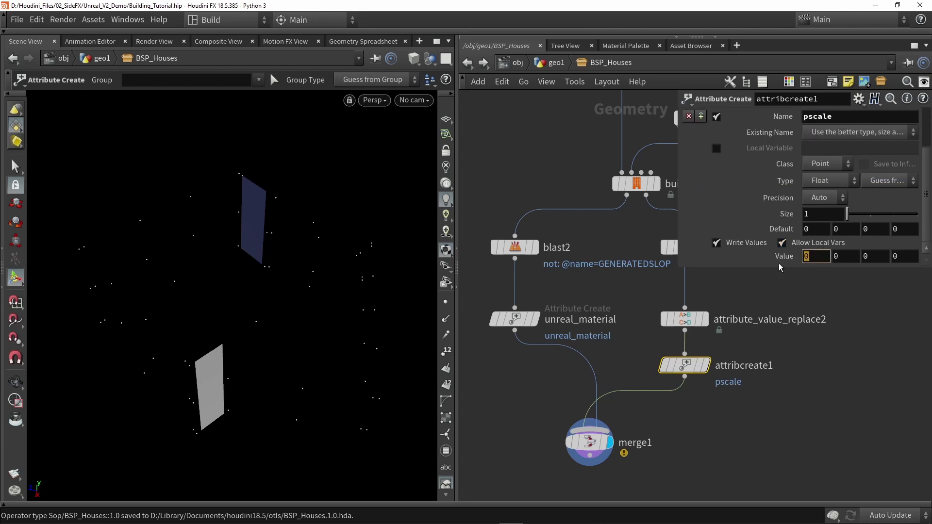
key("Down")
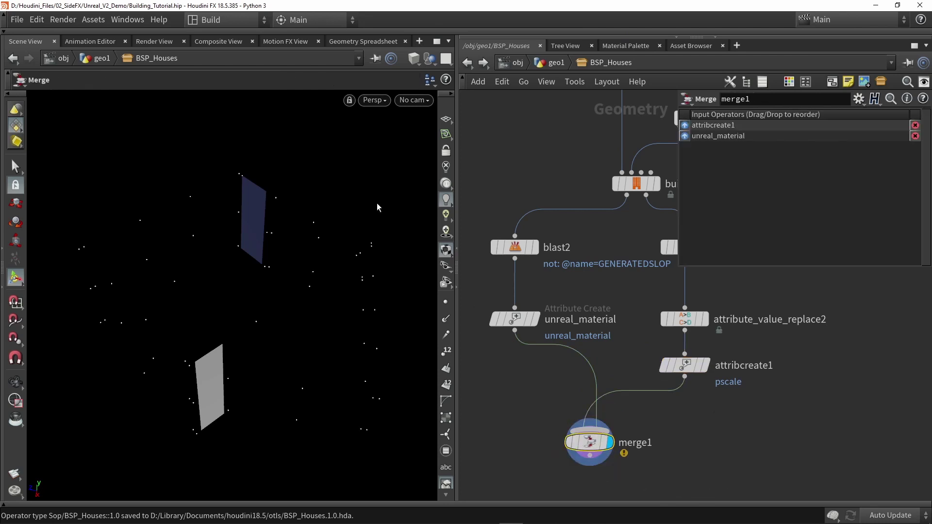
- Save the BSP_Houses digital asset definition and rebuild the BSP_Houses asset in Unreal Editor
left_click(81, 21)
mouse_move(202, 84)
left_click(260, 86)
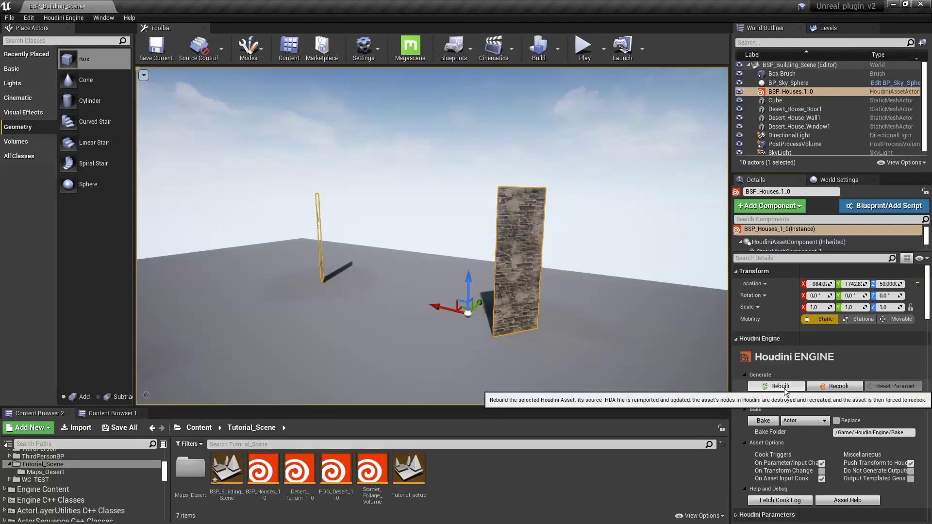
left_click(785, 389)
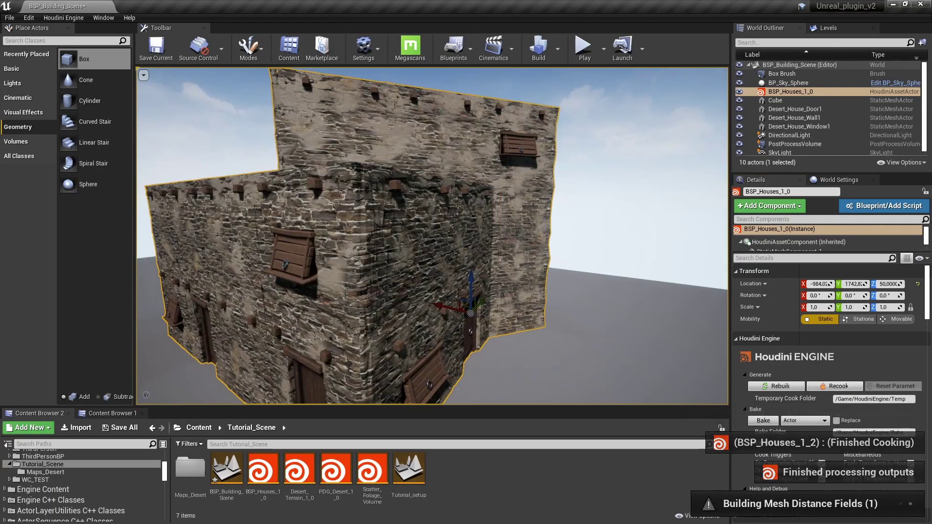
- Frame the rebuilt house in the Unreal viewport and examine its walls and open top from several angles
key("f")
left_click_drag(529, 236, 221, 243, "alt")
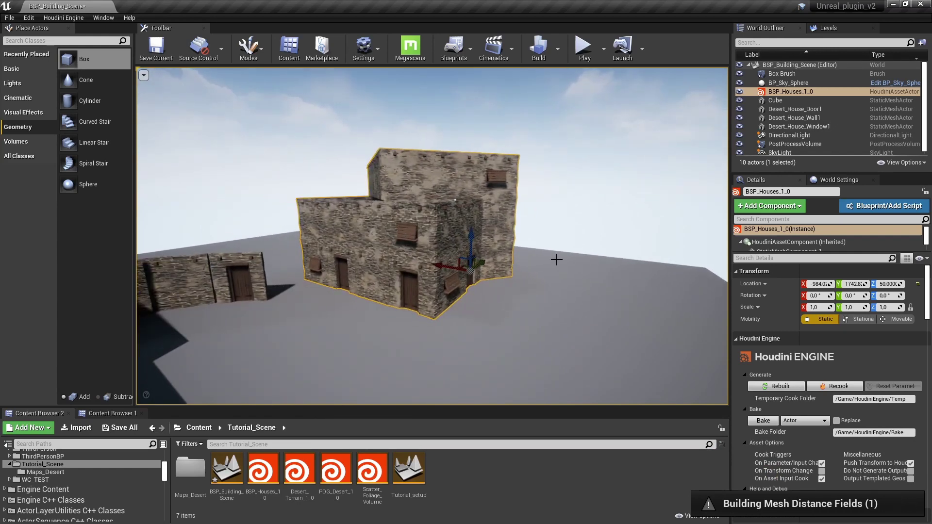
left_click_drag(556, 260, 607, 310, "alt")
mouse_move(531, 207)
left_mouse_down("alt")
mouse_move(515, 184)
mouse_move(533, 206)
left_mouse_up("alt")
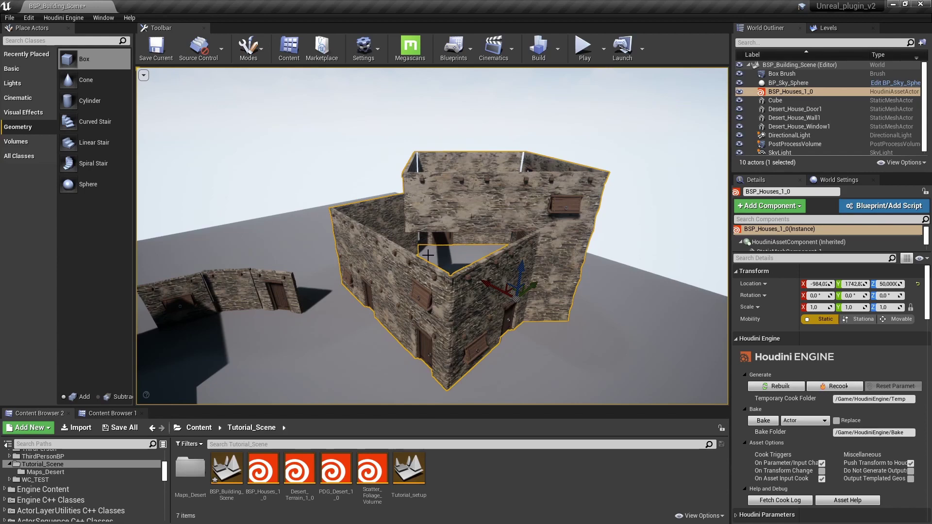
- Back in Houdini, display and select boolean1 to view the base building volumes
key("alt+Tab")
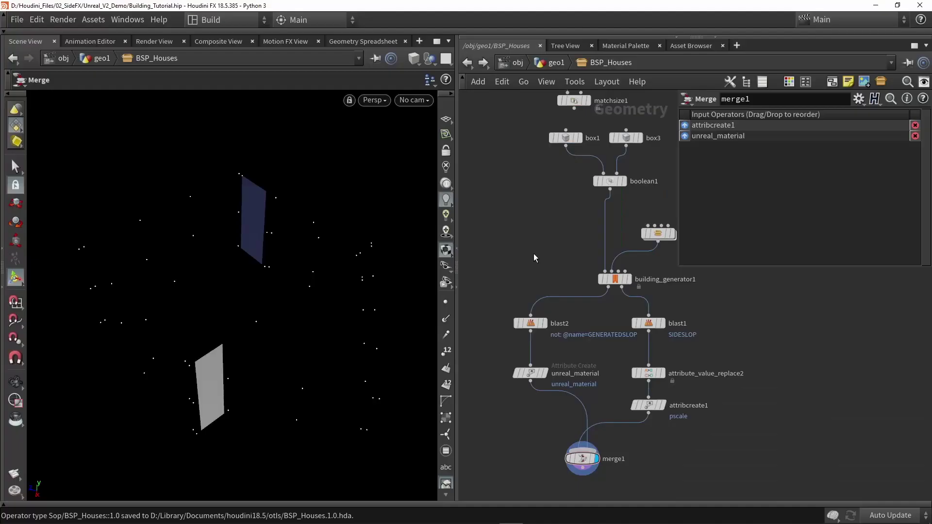
left_click(624, 181)
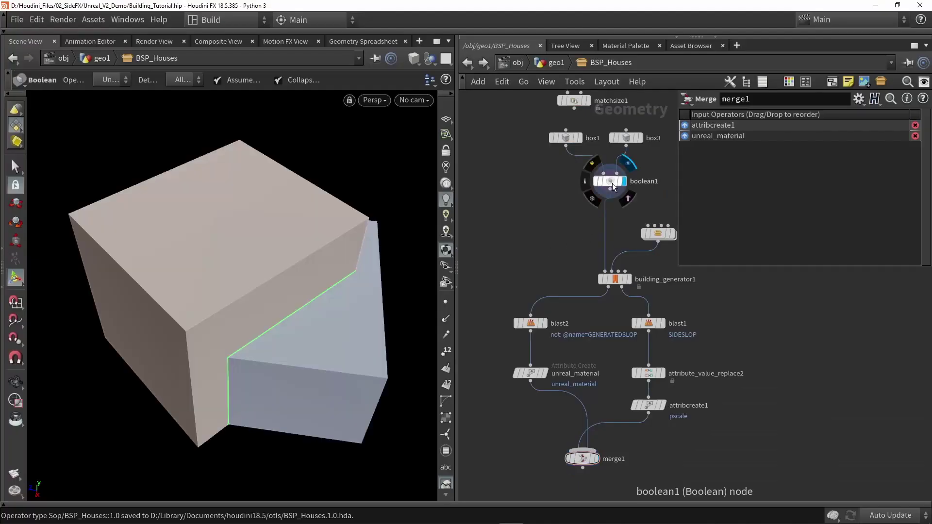
left_click(606, 184)
left_click_drag(243, 267, 253, 254, "alt")
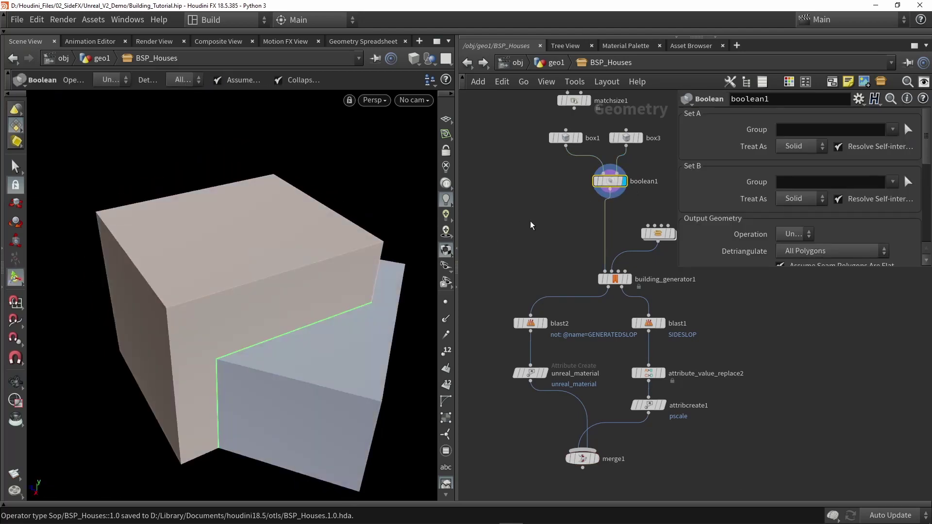
- Add a Labs Split Primitives by Normal node fed by boolean1, display it, and set its direction to +Y
key("Tab")
type("spli")
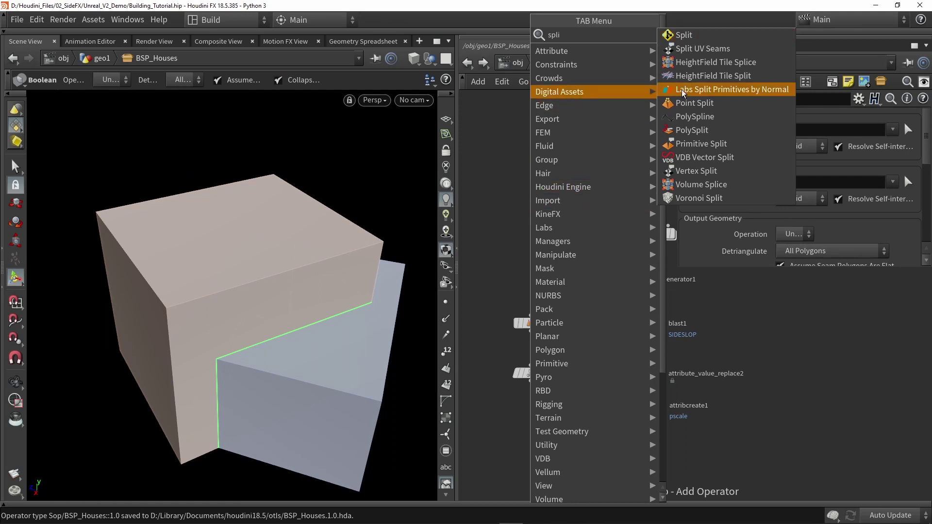
left_click(727, 90)
left_click_drag(611, 192, 530, 241)
key("r")
left_click(785, 132)
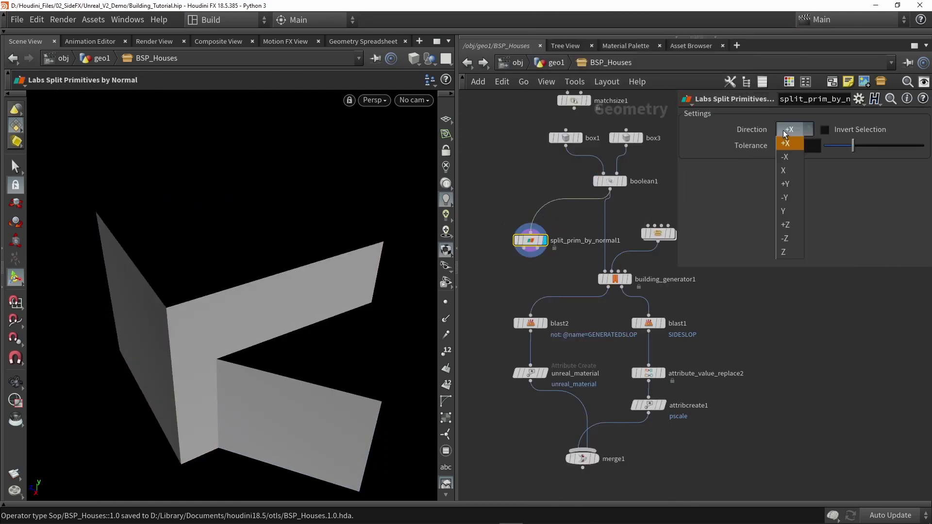
left_click(788, 184)
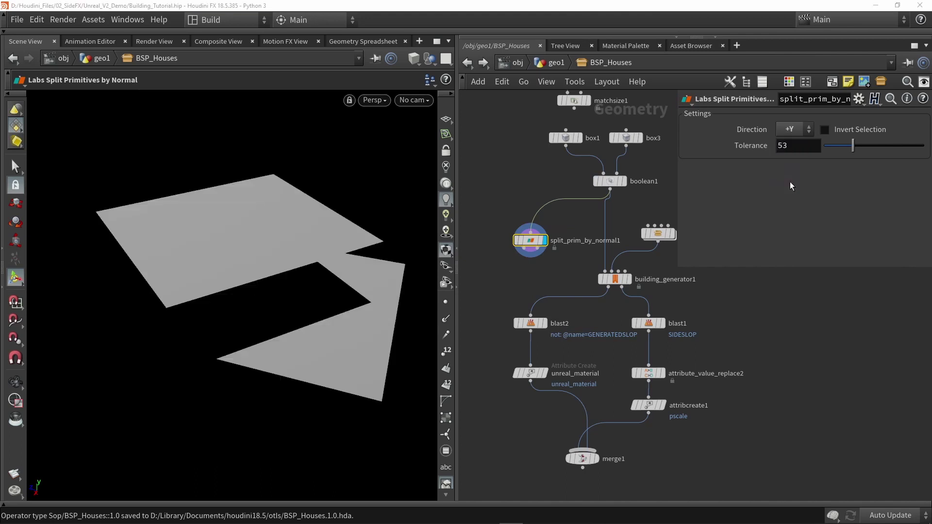
- Place the Snapping_Rint1 wrangle after split_prim_by_normal1 and combine it with blast2 through merge2 ahead of unreal_material
key("Escape")
left_click_drag(323, 230, 374, 245)
middle_click_drag(536, 243, 582, 206)
scroll(582, 206, "down", 1)
left_click_drag(582, 206, 487, 278)
left_click_drag(610, 292, 543, 298)
left_click(543, 307)
left_click(605, 309)
left_click_drag(605, 318, 544, 338)
left_click_drag(546, 298, 546, 321)
left_click(661, 386)
left_click_drag(648, 387, 649, 399)
left_click(649, 399)
left_click_drag(547, 336, 543, 355)
left_click_drag(297, 285, 463, 327, "alt")
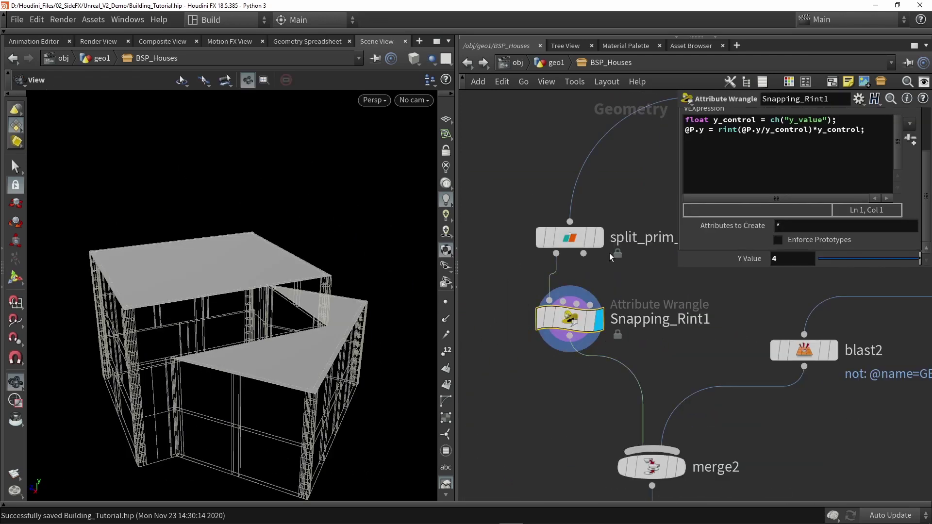
- Examine the rint expression in the Snapping_Rint1 wrangle and the snapped roof surfaces in the viewport
double_click(737, 129)
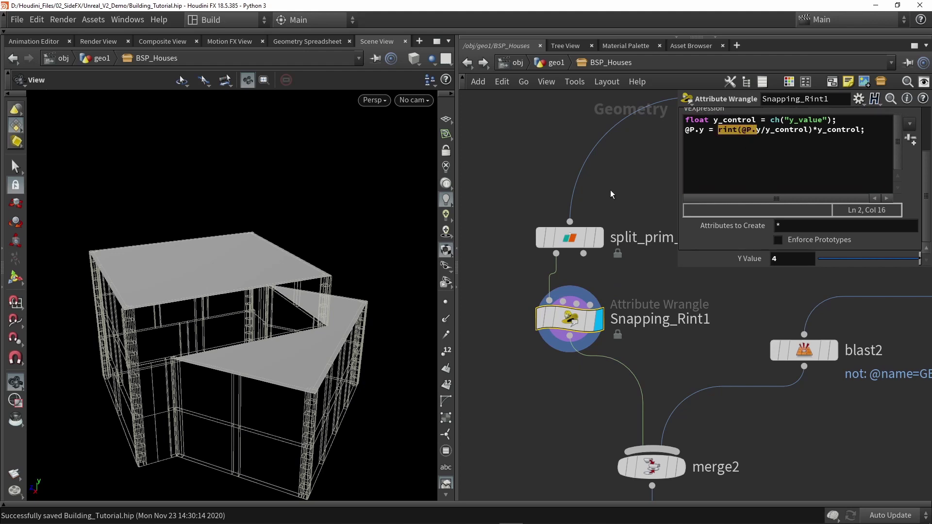
left_click(562, 325)
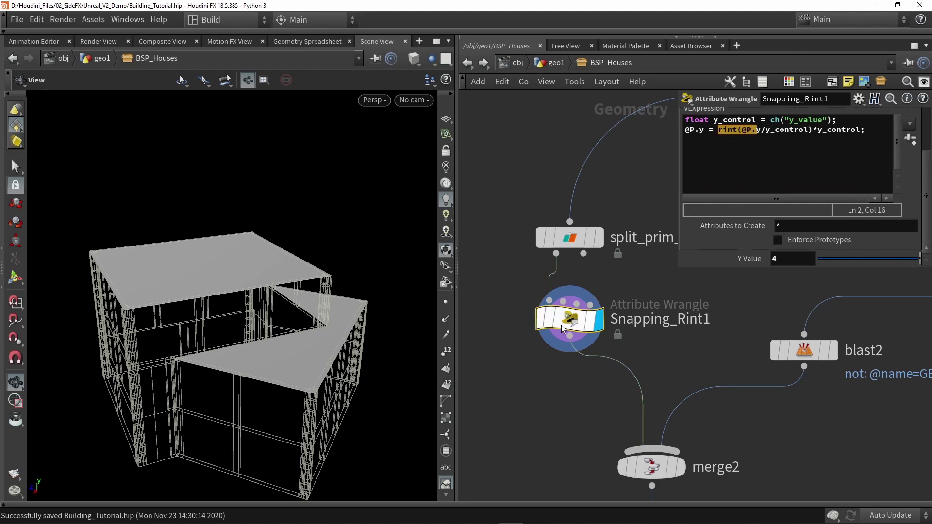
left_click_drag(309, 342, 319, 309)
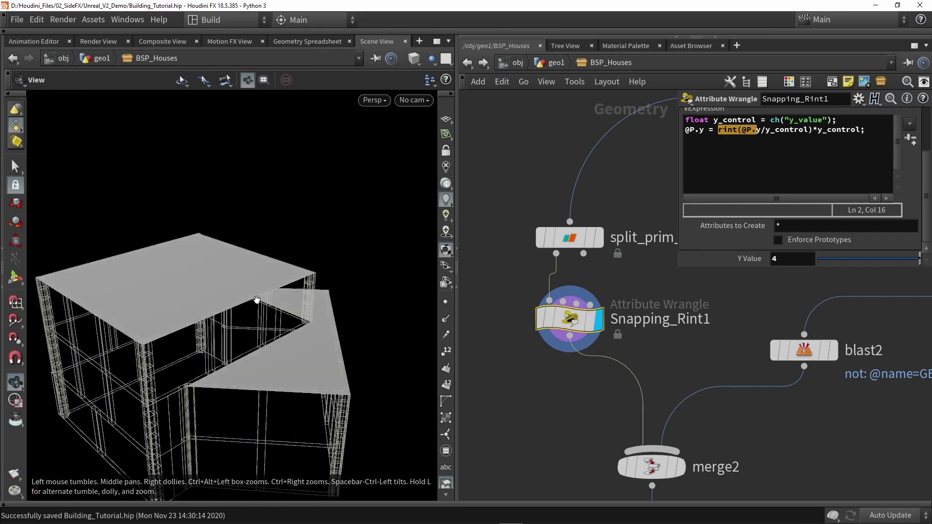
- Try to add a Fuse node below the Snapping_Rint1 wrangle
scroll(533, 295, "down", 4)
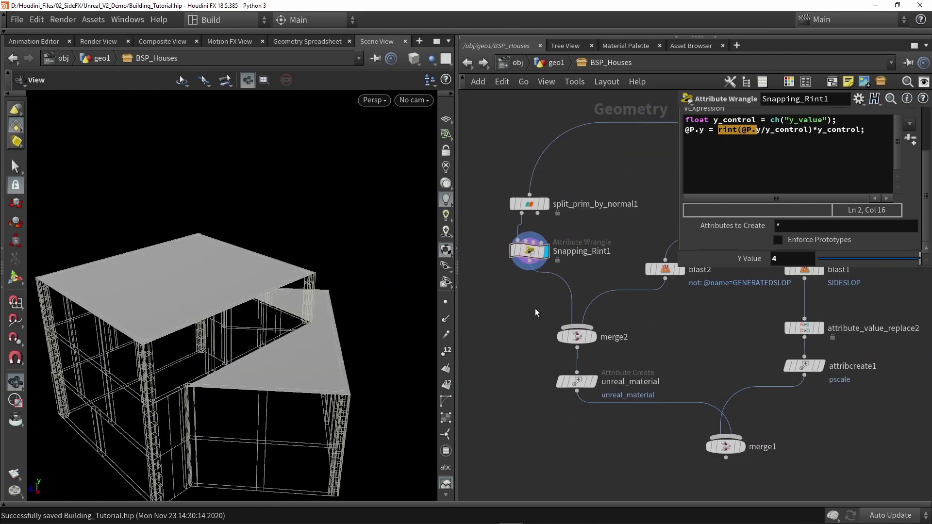
middle_click_drag(514, 289, 550, 324)
key("Tab")
type("fus")
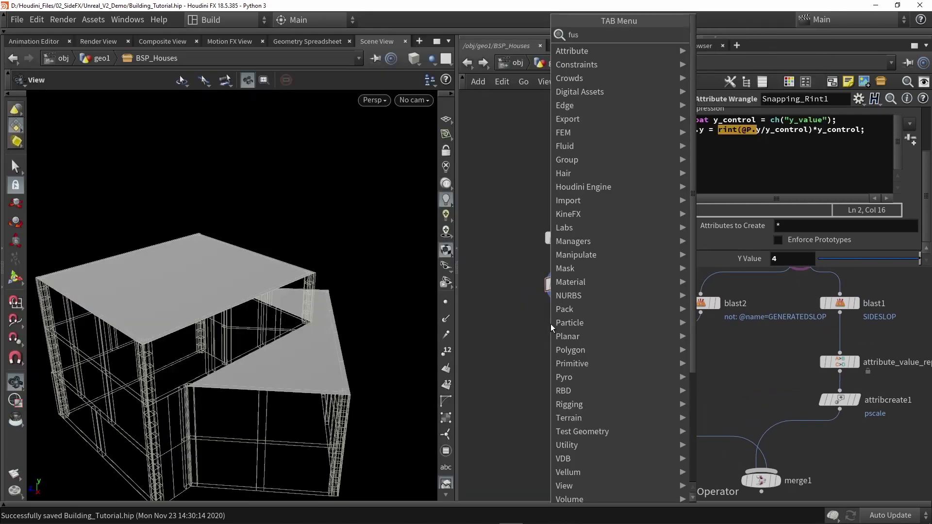
key("Return")
left_click(550, 324)
left_click(818, 141)
left_click(798, 172)
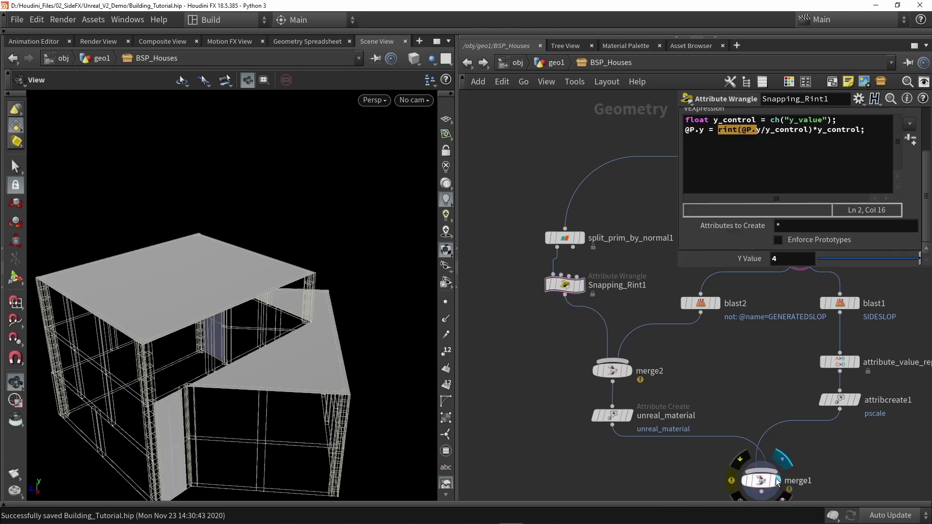
- Display merge1 to check the combined roof and slope walls, and save the scene
left_click(760, 481)
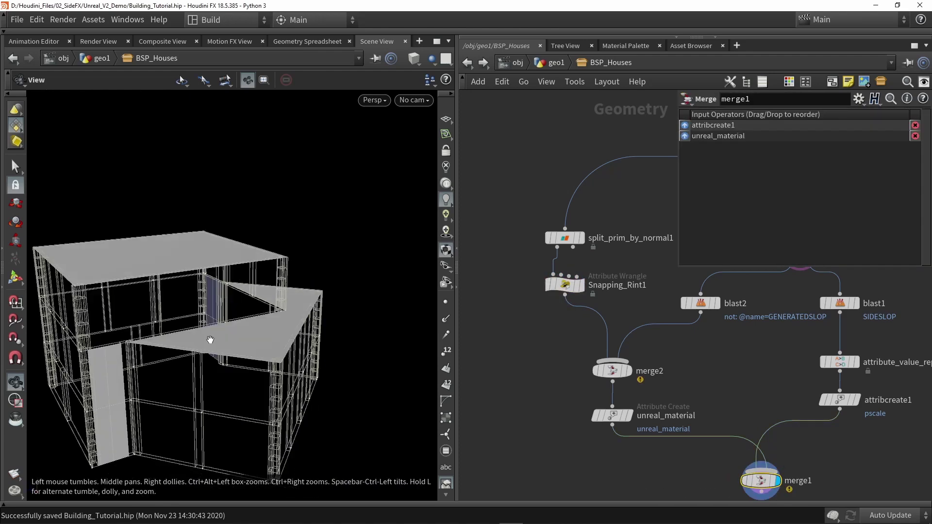
right_click_drag(210, 339, 257, 324)
left_click_drag(264, 296, 260, 287)
middle_click_drag(260, 286, 327, 329)
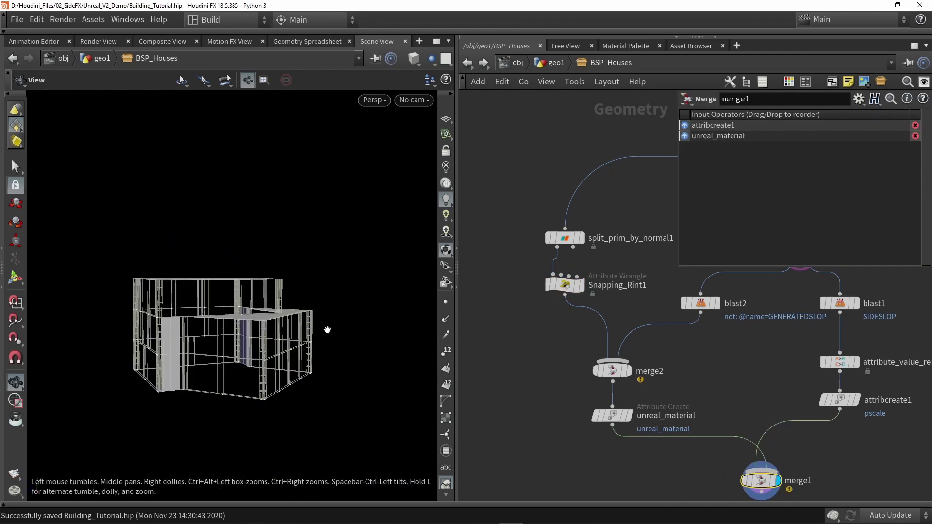
left_click(506, 345)
key("ctrl+s")
- Move box1, box3 and boolean1 aside and rewire matchsize1 into split_prim_by_normal1 and building_generator1
middle_click_drag(546, 153, 525, 328)
scroll(525, 328, "down", 3)
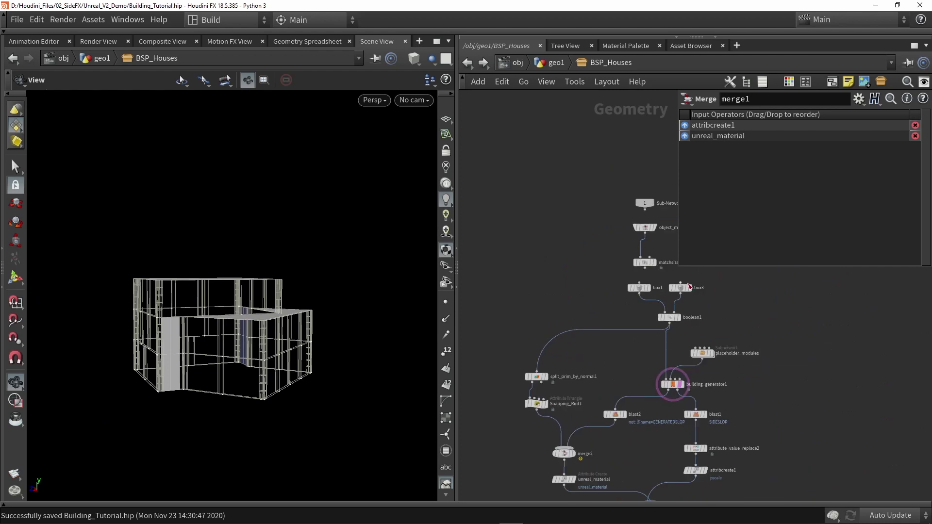
left_click_drag(681, 266, 761, 256)
scroll(719, 298, "up", 3)
key("ctrl+s")
scroll(660, 307, "up", 2)
left_click_drag(517, 258, 679, 339)
middle_click_drag(697, 316, 844, 367)
scroll(843, 366, "down", 2)
left_click_drag(804, 380, 660, 297)
middle_click_drag(700, 350, 555, 335)
scroll(576, 336, "up", 1)
left_click_drag(555, 338, 625, 295)
middle_click_drag(610, 381, 637, 350)
- Add a Switch-If node with matchsize1 as its first input and boolean1 as its second
key("Tab")
type("if")
key("Return")
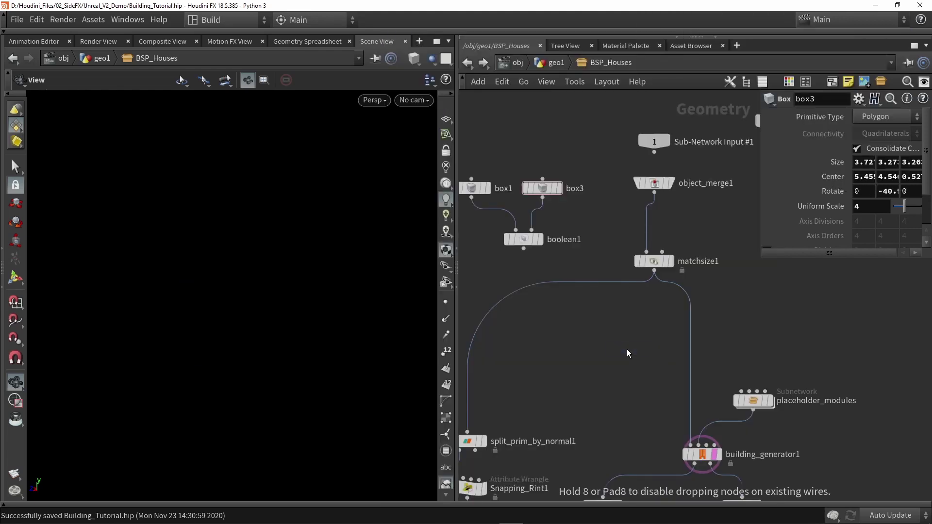
left_click(627, 349)
scroll(627, 349, "up", 1)
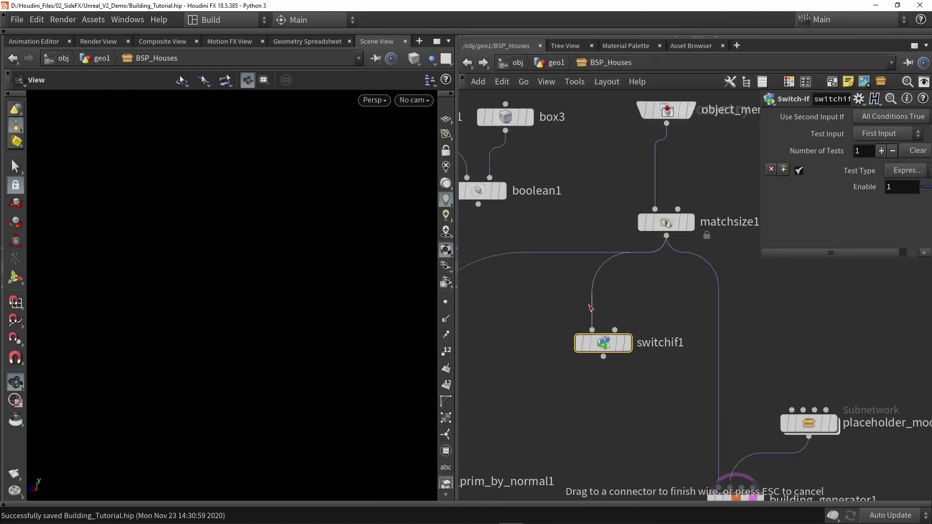
left_click_drag(483, 208, 602, 323)
- Display switchif1 and set its test type to Element Count
left_click(625, 340)
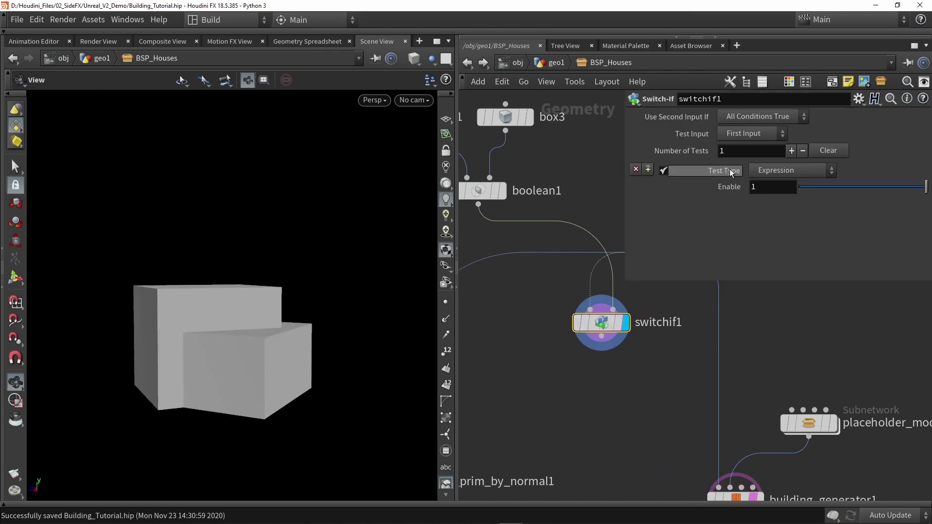
left_click(784, 171)
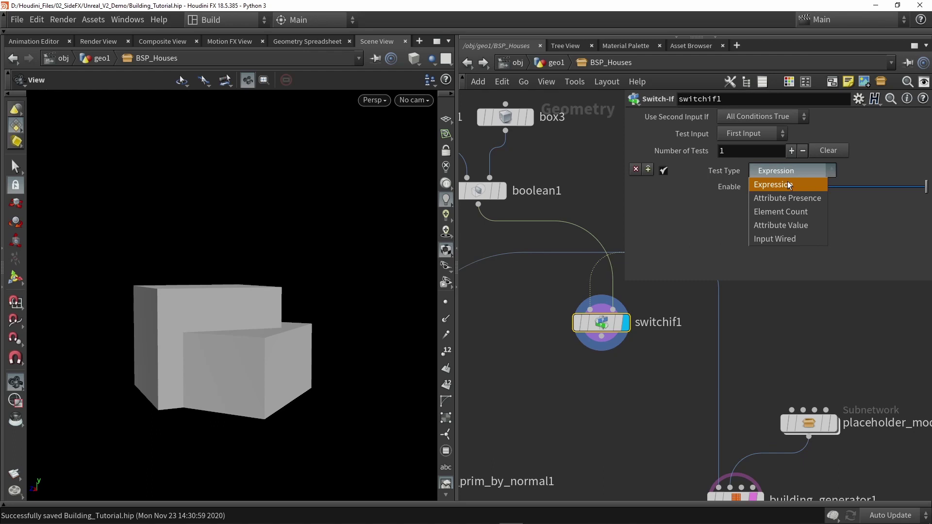
left_click(788, 214)
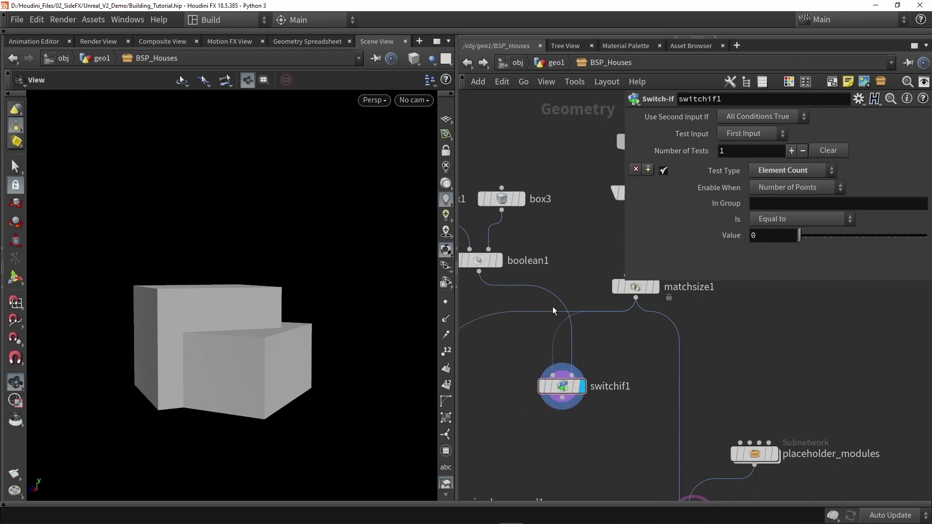
- Test the switch by wiring box3 into switchif1's first input, and reconnect matchsize1 there
left_click_drag(502, 210, 548, 373)
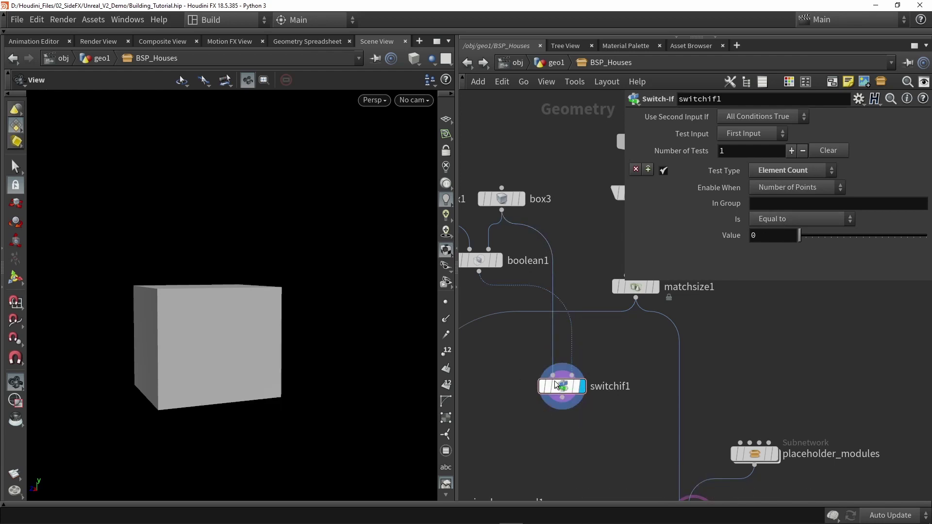
left_click_drag(607, 333, 617, 354)
- Feed switchif1 into split_prim_by_normal1 and building_generator1 in place of matchsize1, and save the scene
scroll(557, 338, "down", 5)
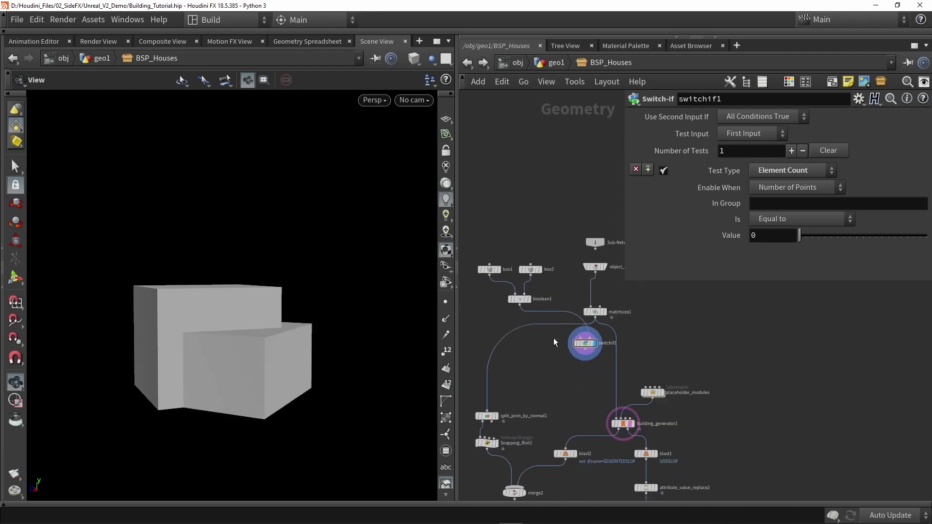
scroll(611, 363, "up", 4)
left_click_drag(602, 347, 519, 344)
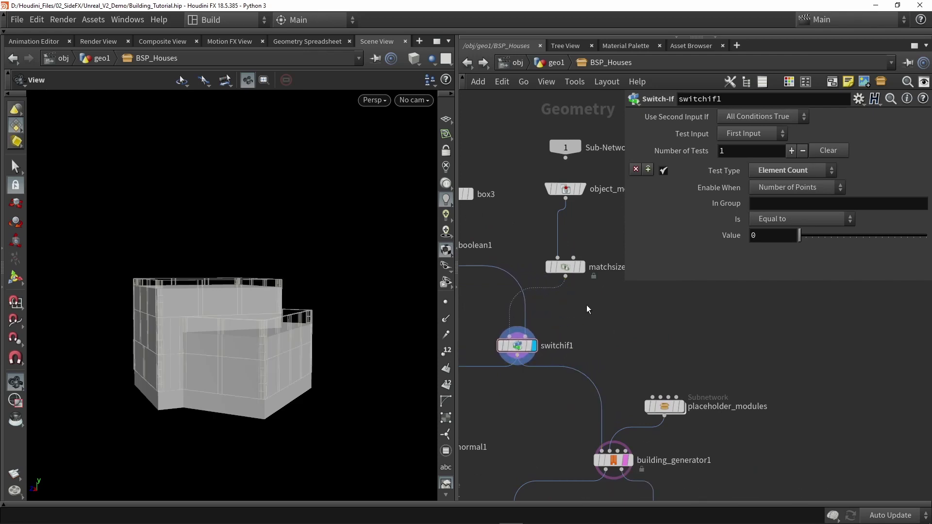
key("ctrl+s")
- Add an Output node fed by merge1, align it below merge1 and display it
key("Tab")
type("ou")
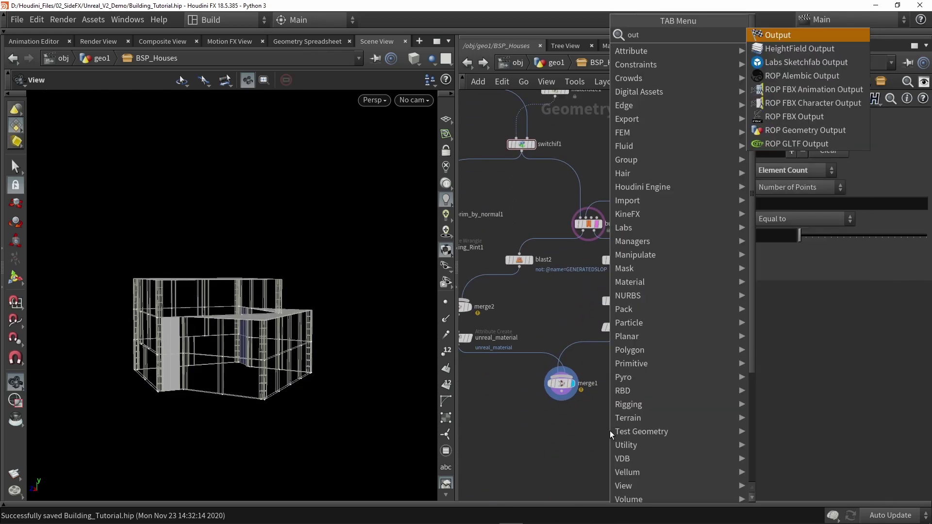
key("Return")
left_click(531, 431)
scroll(563, 394, "up", 3)
left_click(568, 390)
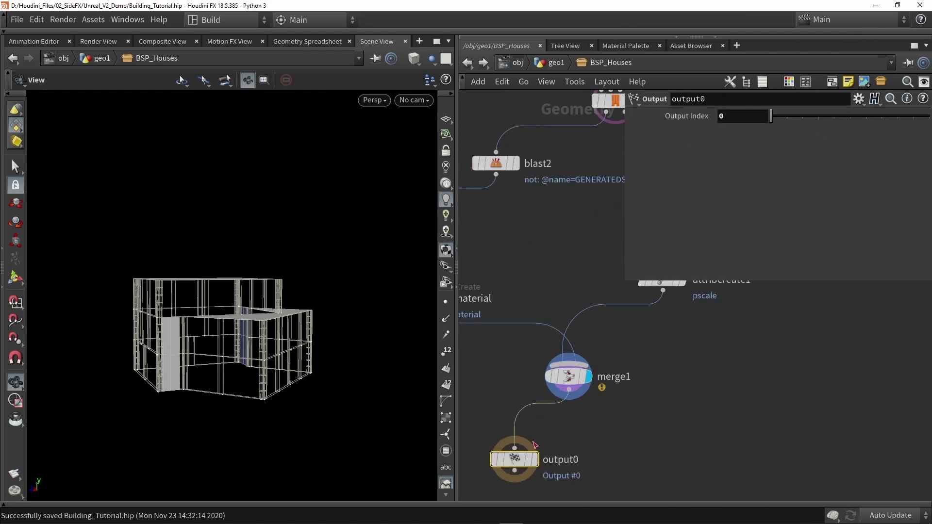
left_click(514, 448)
left_click_drag(503, 462, 557, 445)
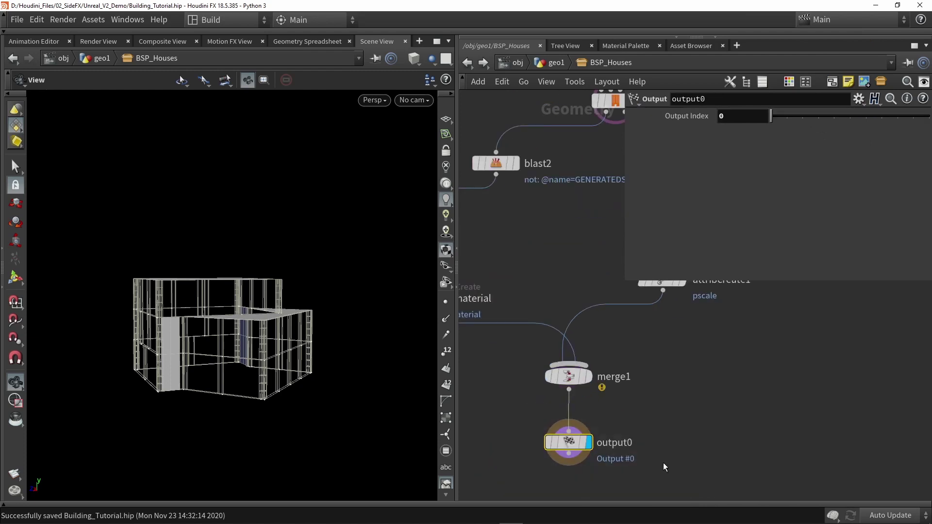
- Save the BSP_Houses asset and rebuild the BSP_Houses_1_0 actor in Unreal Editor
left_click(93, 19)
mouse_move(168, 83)
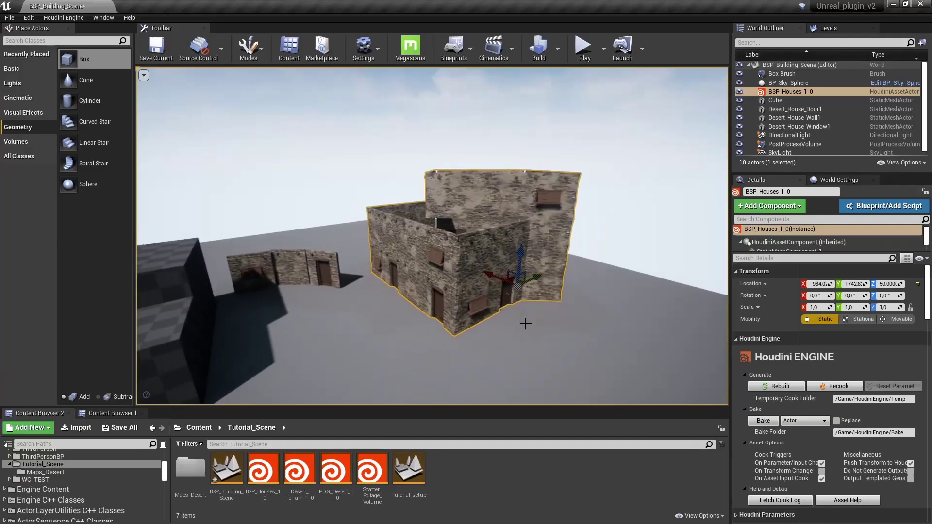
left_click(776, 386)
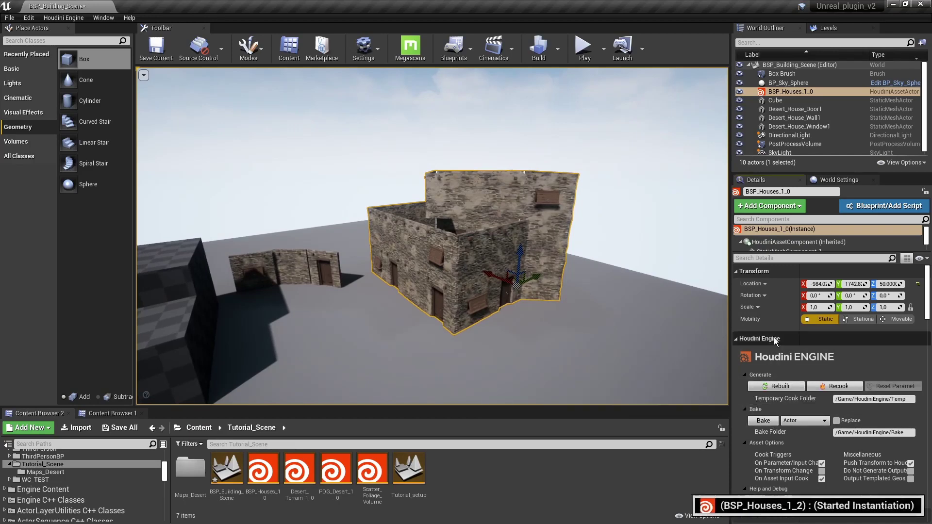
scroll(801, 339, "down", 5)
scroll(823, 310, "down", 4)
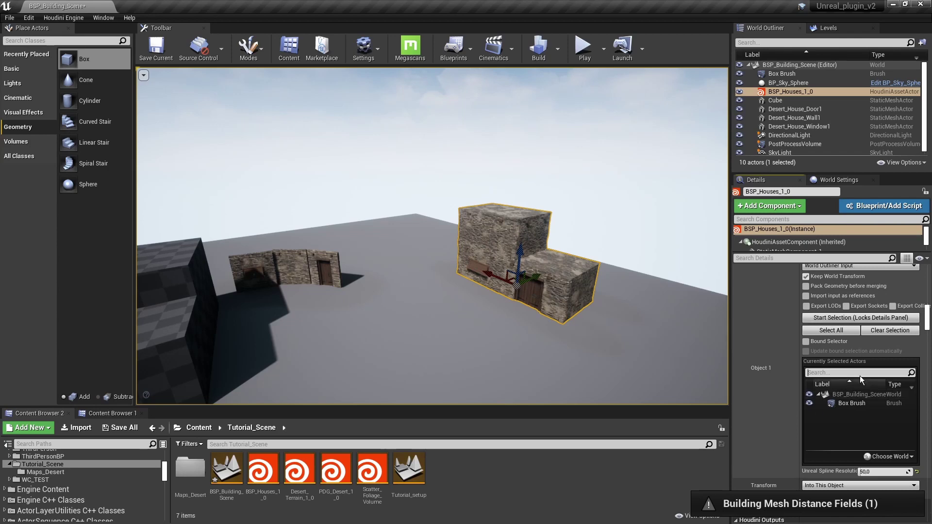
right_click_drag(432, 235, 355, 235)
right_click_drag(545, 277, 582, 260)
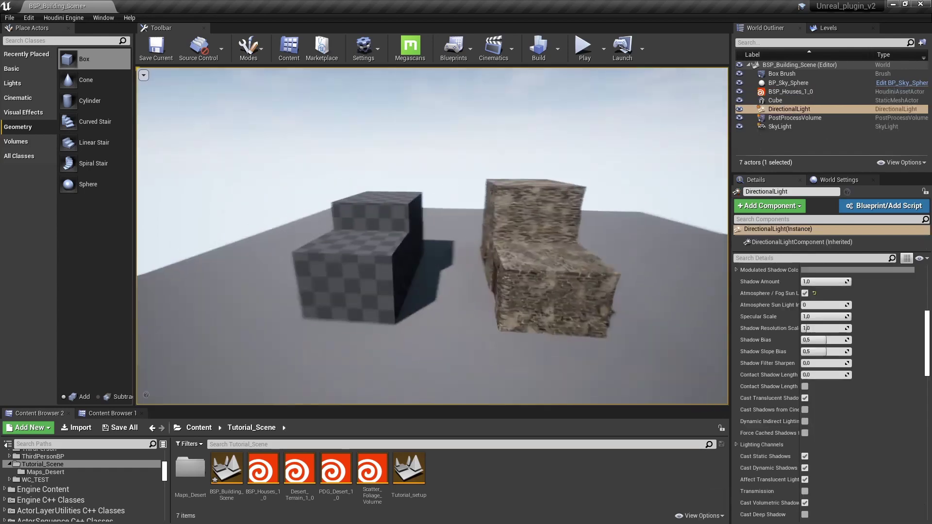
- Select the Box Brush beside the generated house and enter Brush Editing mode
right_click_drag(432, 235, 549, 239)
right_click_drag(475, 242, 527, 250)
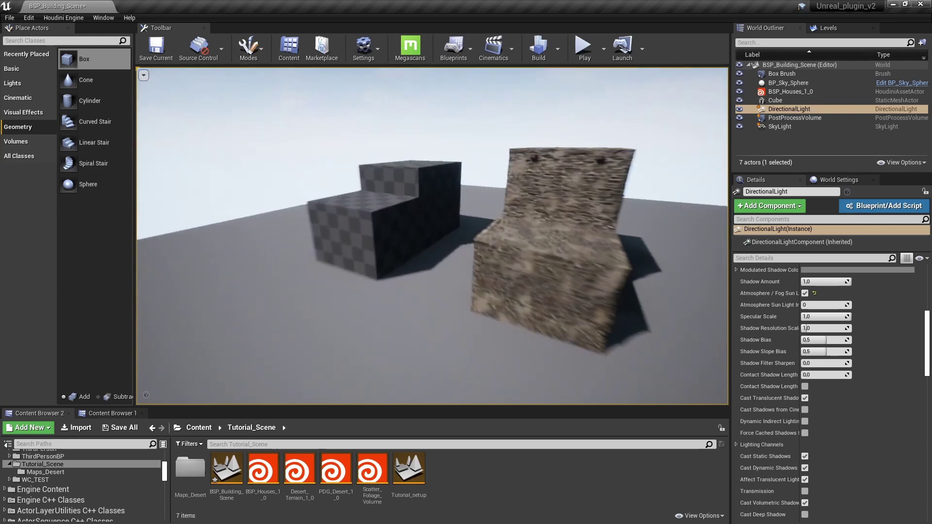
left_click(386, 220)
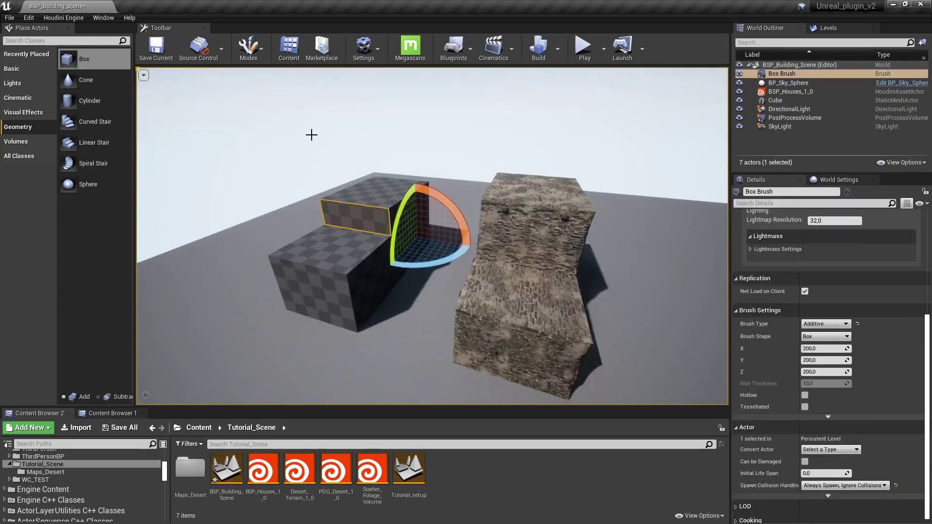
left_click(248, 47)
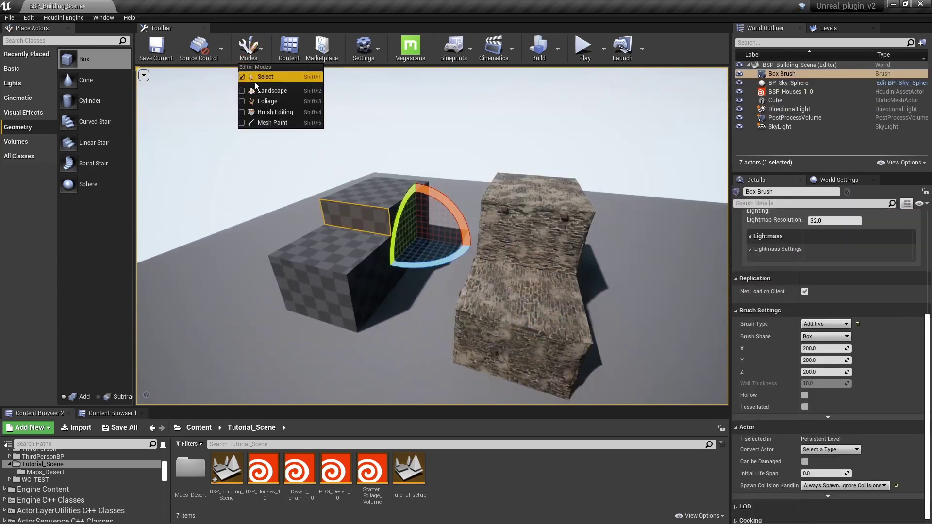
left_click(262, 113)
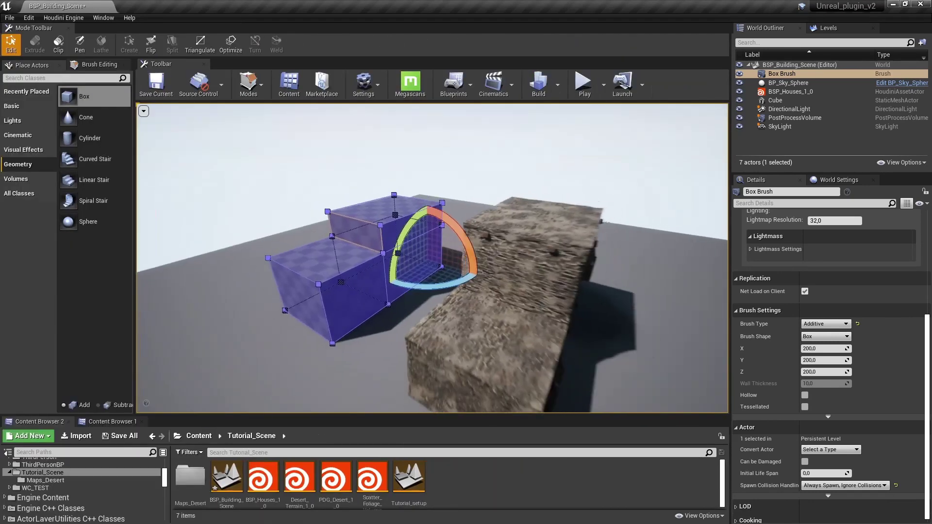
- Move the end face of the Box Brush's lower block outward to lengthen the block
mouse_move(427, 178)
right_mouse_down()
mouse_move(402, 180)
mouse_move(427, 178)
right_mouse_up()
left_click(329, 287)
right_click_drag(326, 227, 327, 238)
key("w")
left_click(382, 262)
right_click_drag(388, 257, 378, 257)
left_click_drag(403, 250, 302, 304)
mouse_move(390, 255)
right_mouse_down()
mouse_move(403, 257)
mouse_move(390, 255)
right_mouse_up()
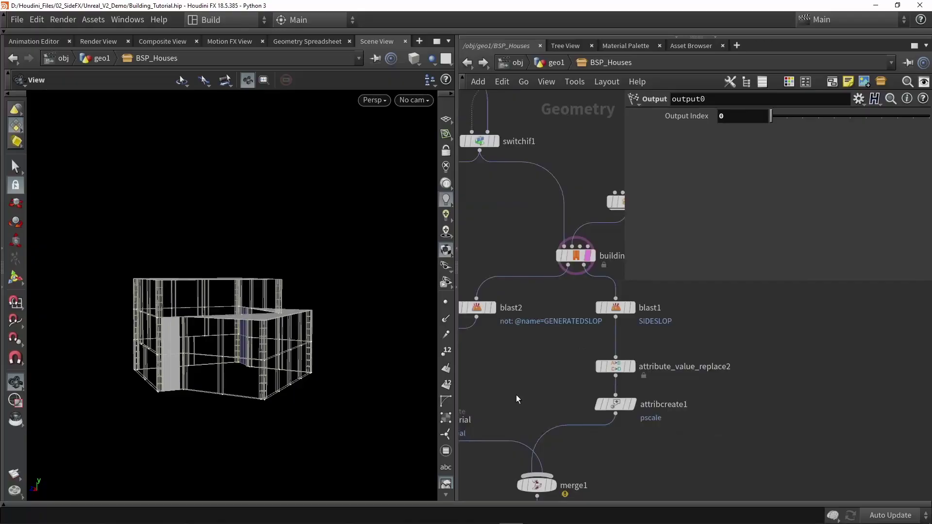
- Switch to Houdini and select matchsize1 to review its alignment settings
scroll(528, 232, "down", 2)
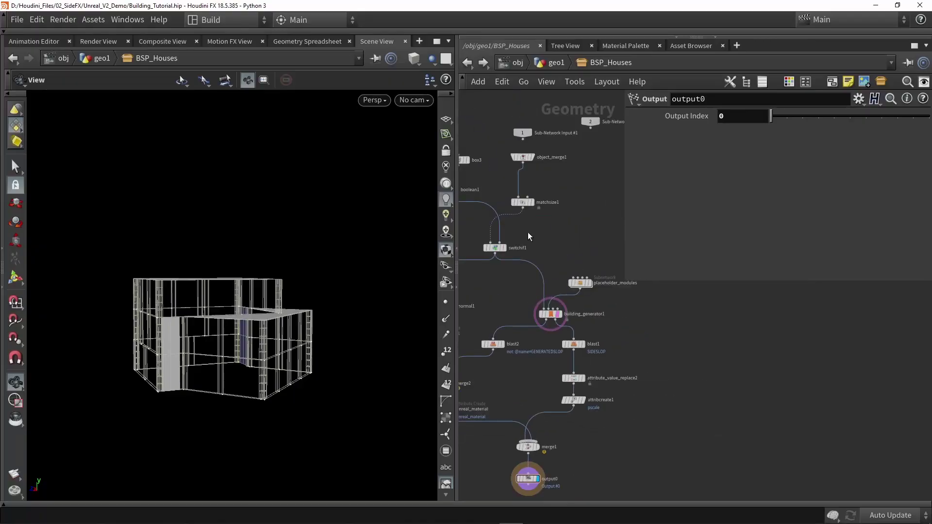
scroll(538, 204, "up", 4)
left_click_drag(545, 189, 545, 190)
left_click(544, 284)
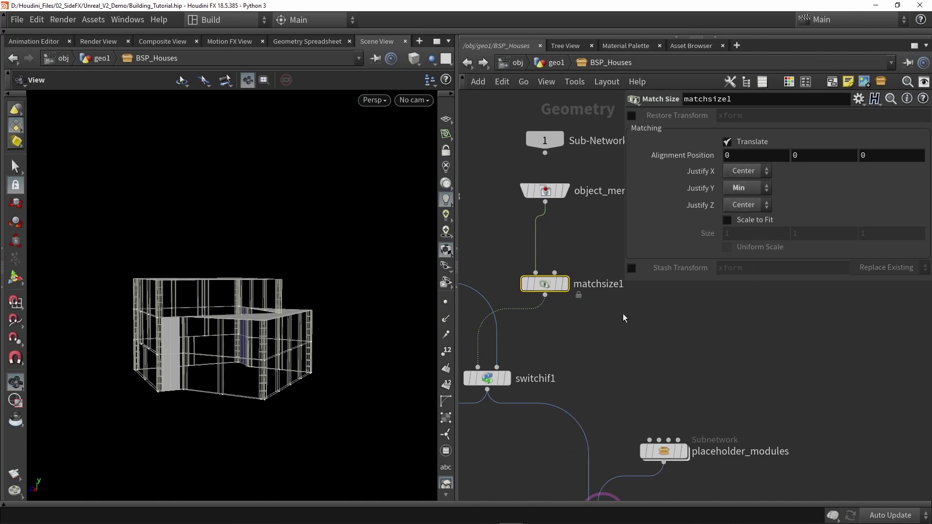
scroll(588, 317, "down", 3)
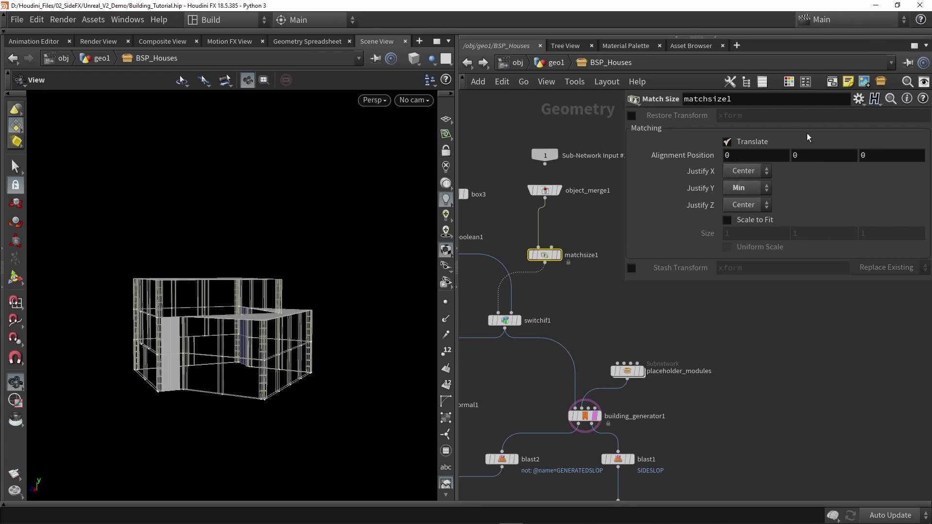
- Switch to Unreal Editor and extrude the long side face of the Box Brush's lower block outward
left_click(875, 6)
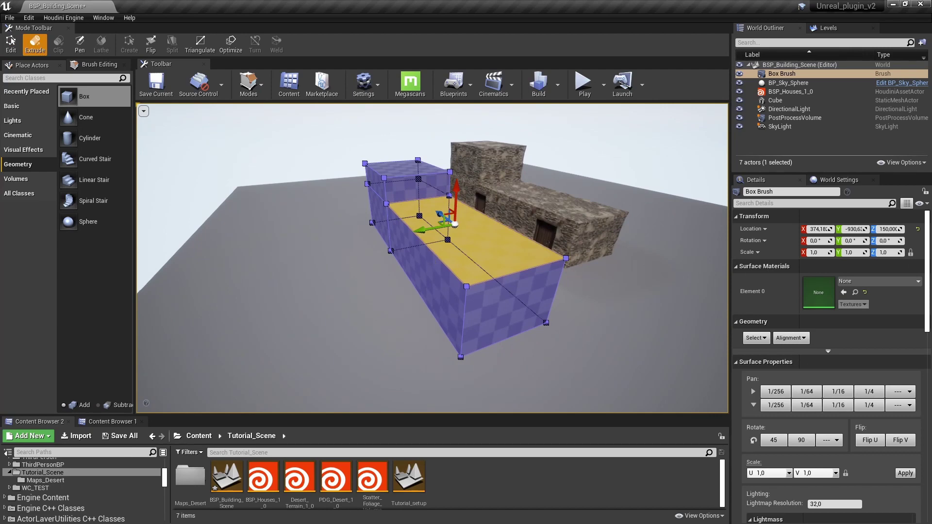
left_click(409, 271)
left_click_drag(390, 267, 293, 290)
- Move the outer vertical corner edge of the Box Brush's lower block inward to form an angled wall
mouse_move(413, 248)
right_mouse_down()
mouse_move(478, 224)
mouse_move(456, 233)
mouse_move(412, 218)
mouse_move(432, 221)
mouse_move(423, 218)
right_mouse_up()
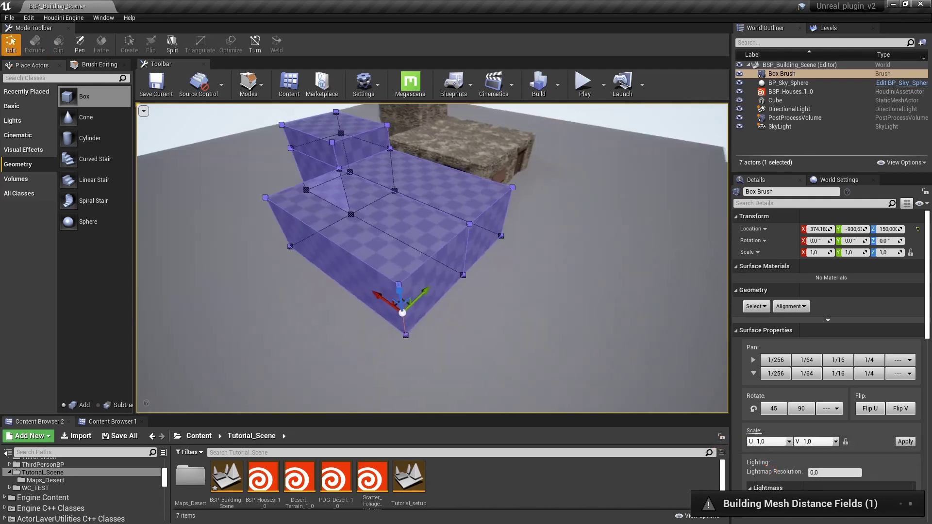
left_click_drag(384, 300, 305, 241)
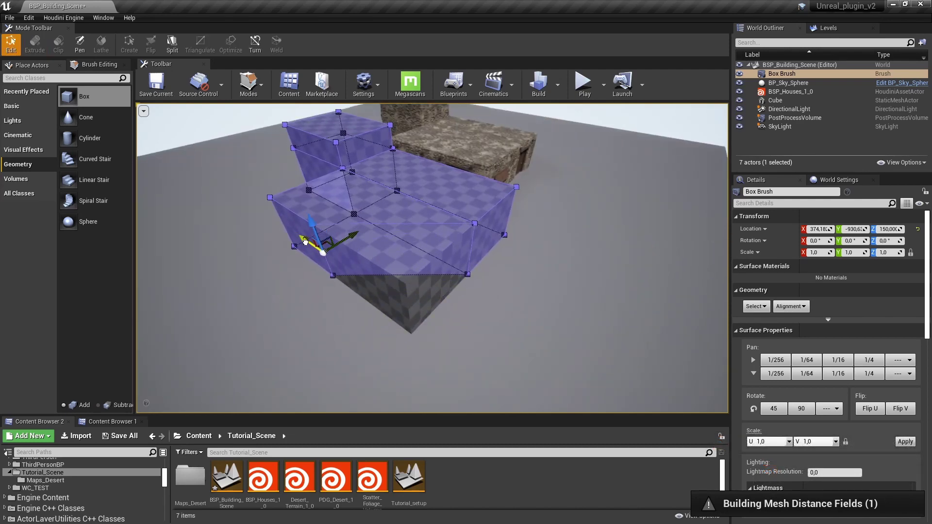
mouse_move(446, 235)
right_mouse_down()
mouse_move(466, 209)
mouse_move(495, 199)
right_mouse_up()
right_click_drag(369, 277, 408, 281)
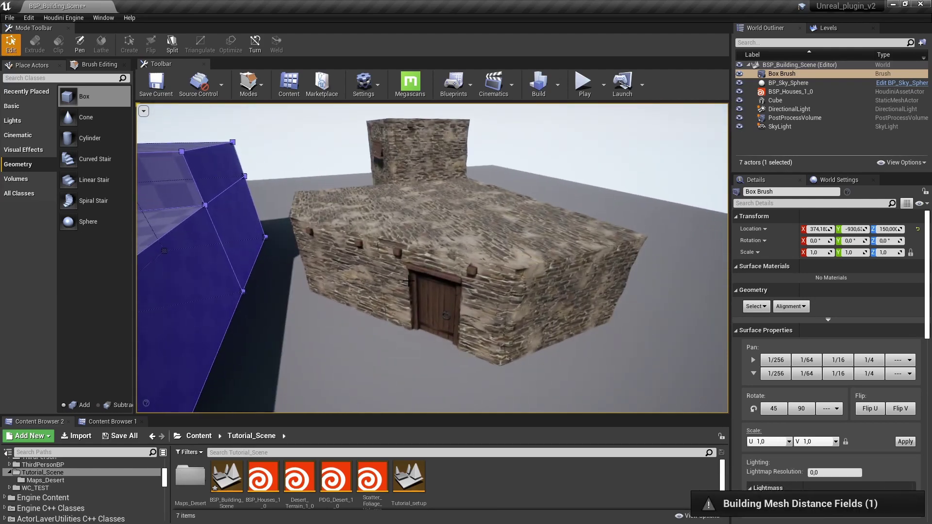
key("f")
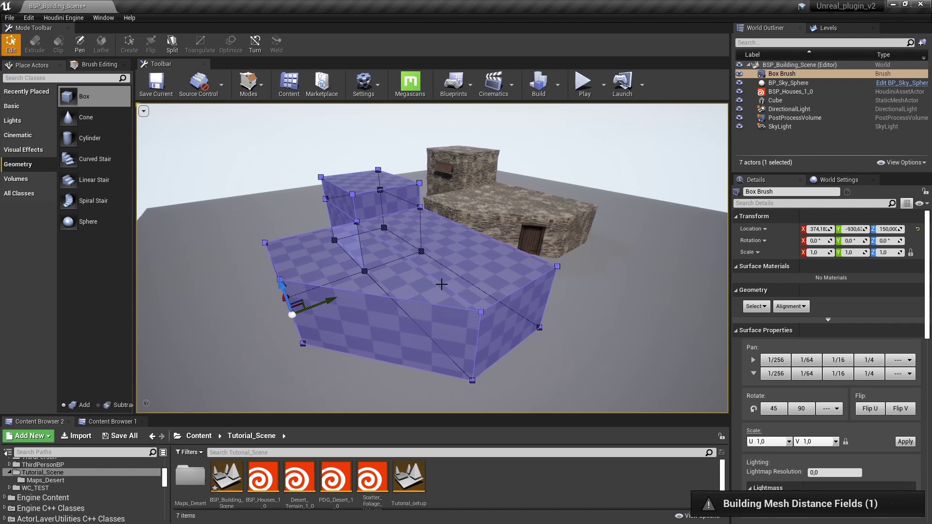
left_click_drag(442, 284, 348, 278, "alt")
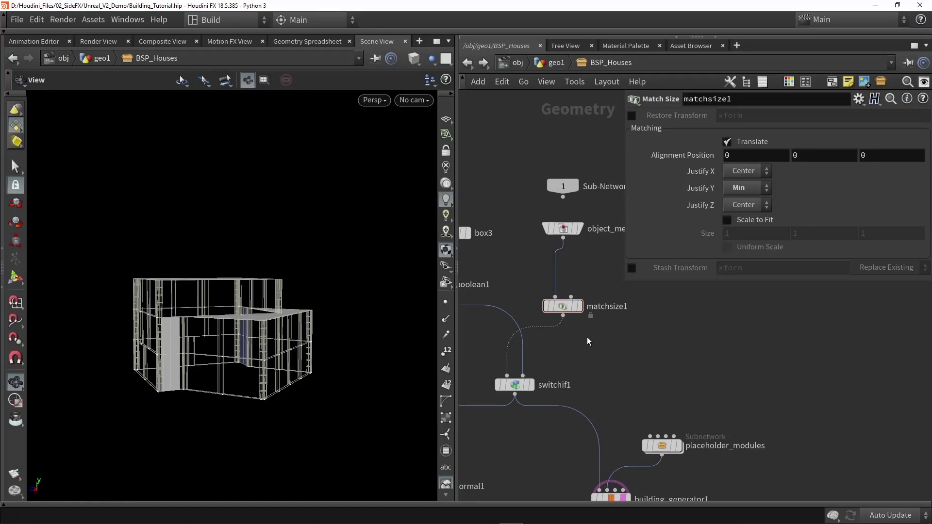
- Switch to Houdini and add a Labs Dissolve Flat Edges node wired to matchsize1
key("Tab")
type("f")
type("lat")
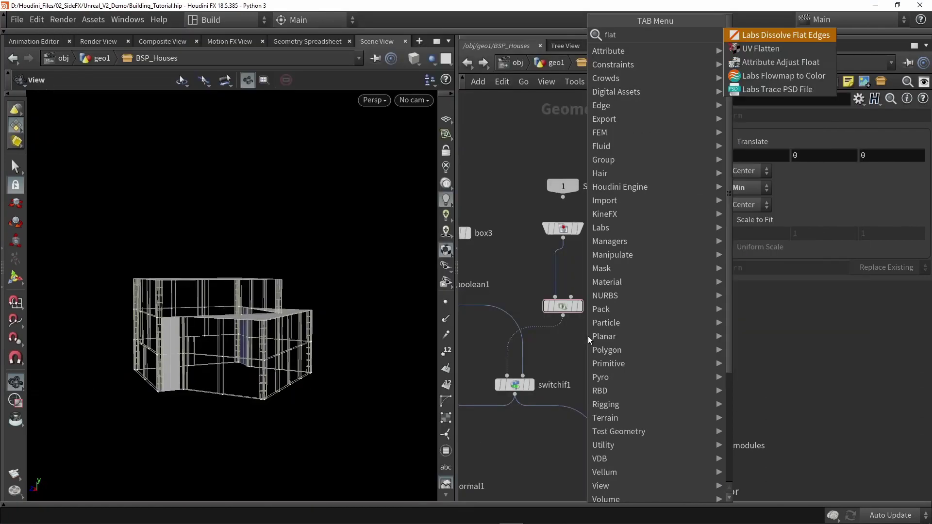
key("Up")
key("Down")
key("Return")
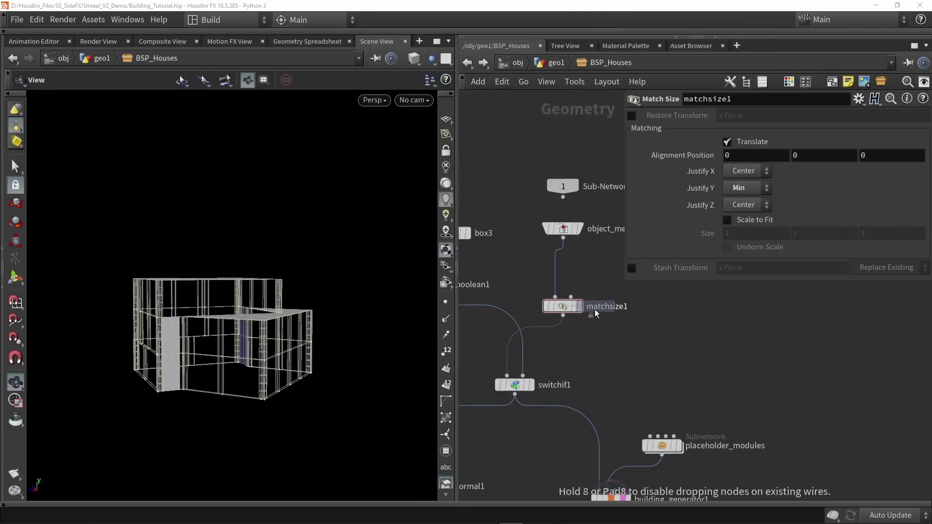
left_click(587, 351)
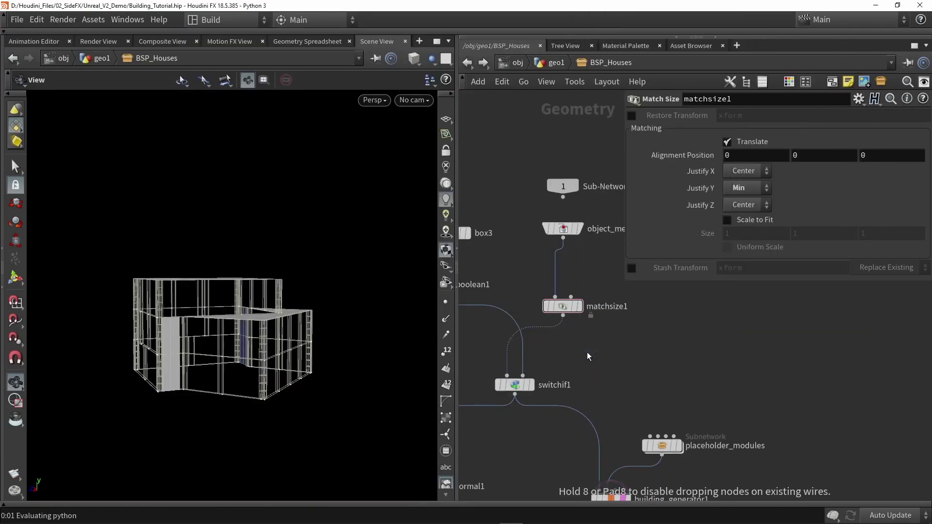
scroll(573, 335, "up", 3)
left_click(633, 370)
left_click_drag(606, 367, 578, 361)
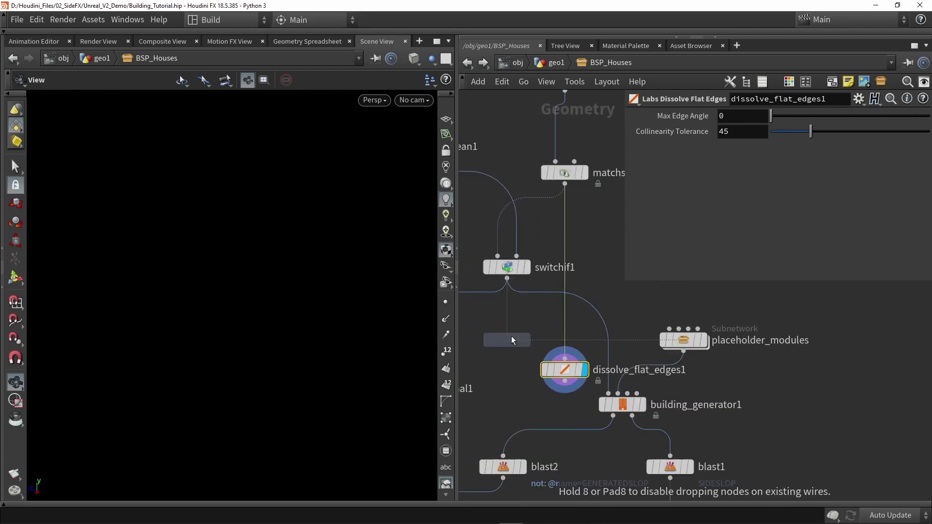
- Add a Divide node fed by switchif1 and display its triangulated result
left_click(511, 336)
left_click(507, 279)
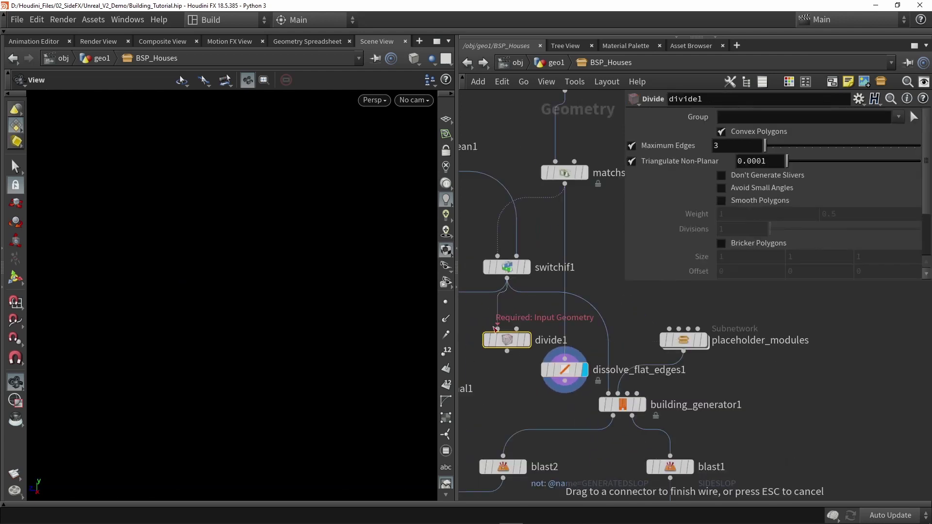
left_click(498, 329)
left_click(528, 340)
left_click_drag(330, 338, 256, 335)
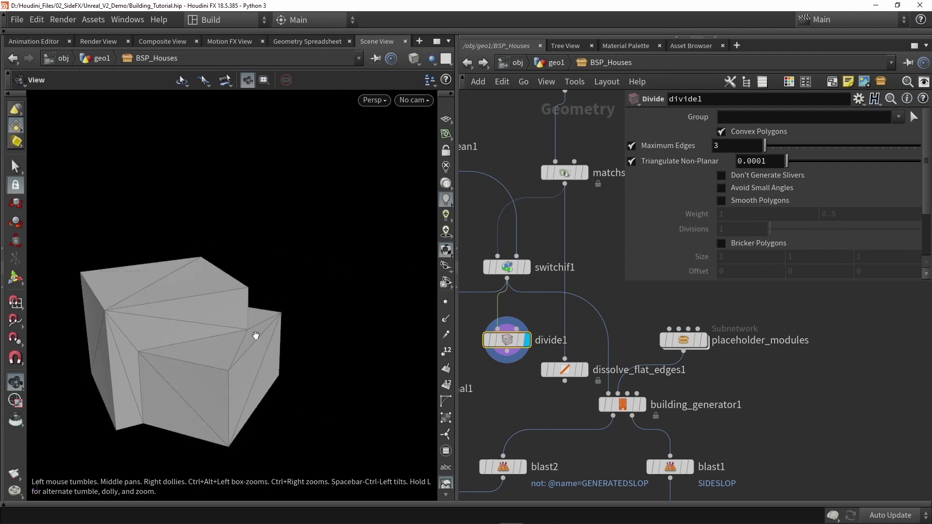
scroll(512, 325, "up", 2)
- Place dissolve_flat_edges1 below divide1, wire it to divide1's output and display the cleaned geometry
left_click_drag(512, 320, 512, 298)
left_click_drag(503, 328, 520, 374)
left_click(588, 373)
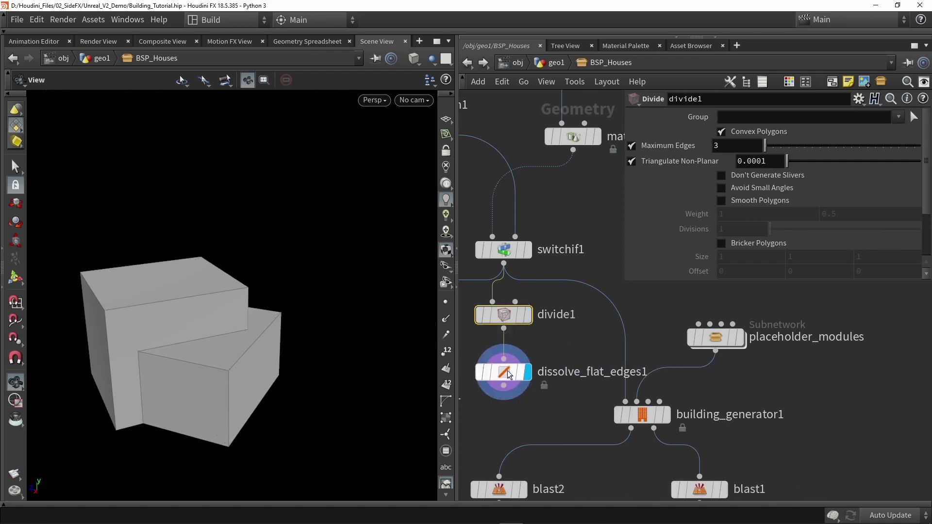
mouse_move(213, 349)
left_mouse_down()
mouse_move(266, 347)
mouse_move(191, 349)
mouse_move(307, 343)
mouse_move(200, 359)
left_mouse_up()
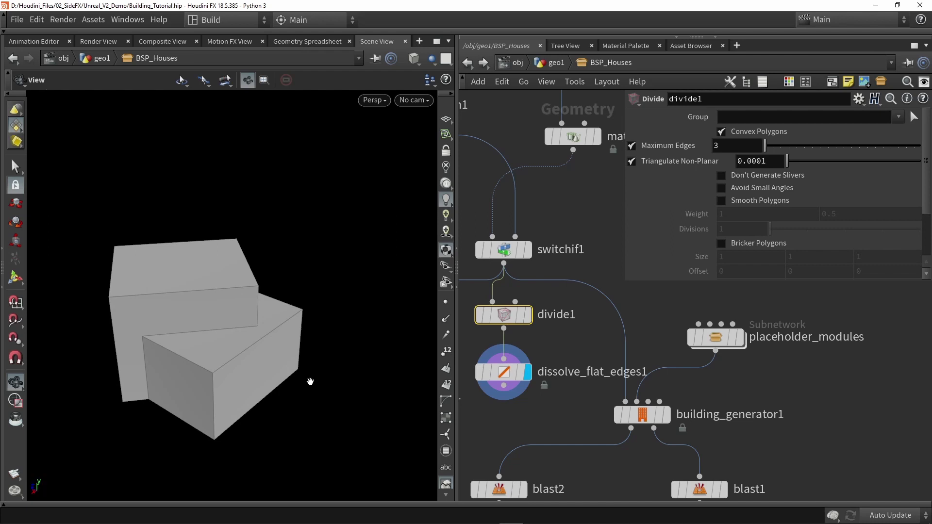
- Delete the divide1 and dissolve_flat_edges1 nodes
left_click_drag(563, 416, 475, 306)
key("Delete")
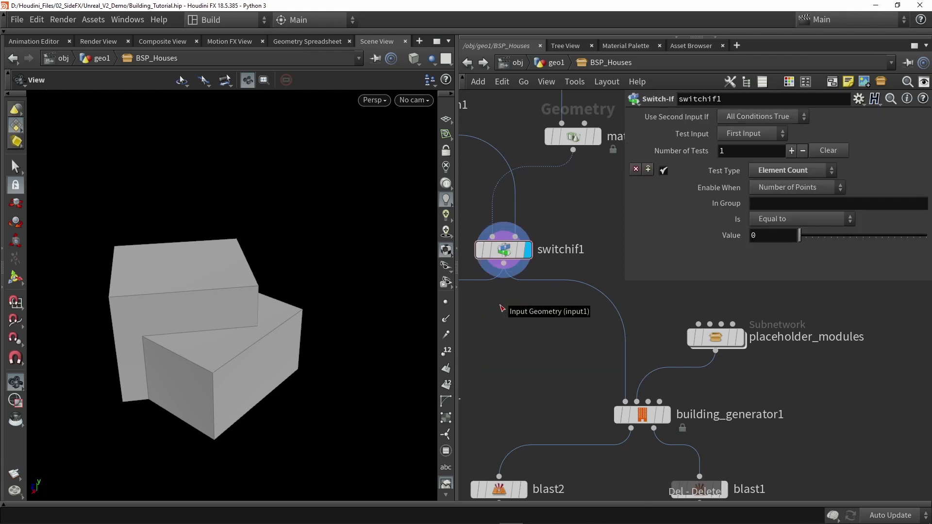
scroll(523, 327, "down", 6)
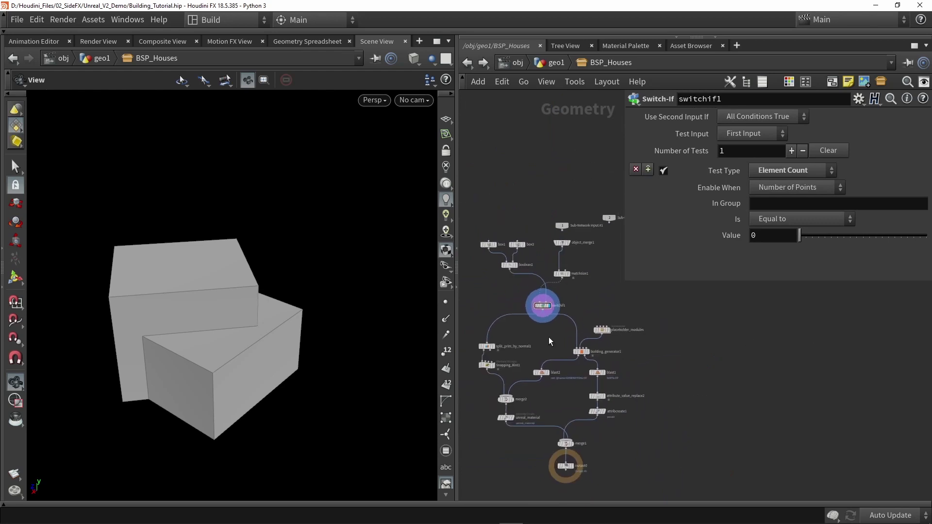